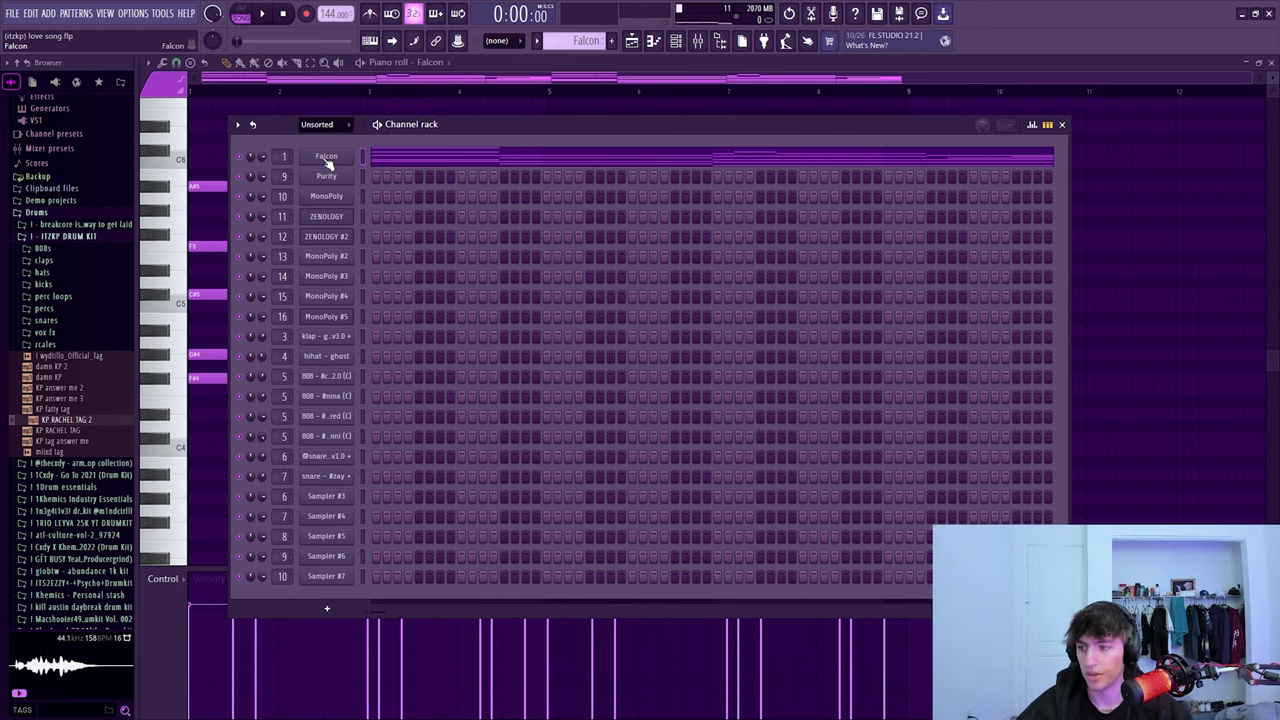
# Step: Solo the Falcon's mixer track, Insert 1, and inspect the curve of its Fruity parametric EQ 2
pyautogui.click(531, 86)
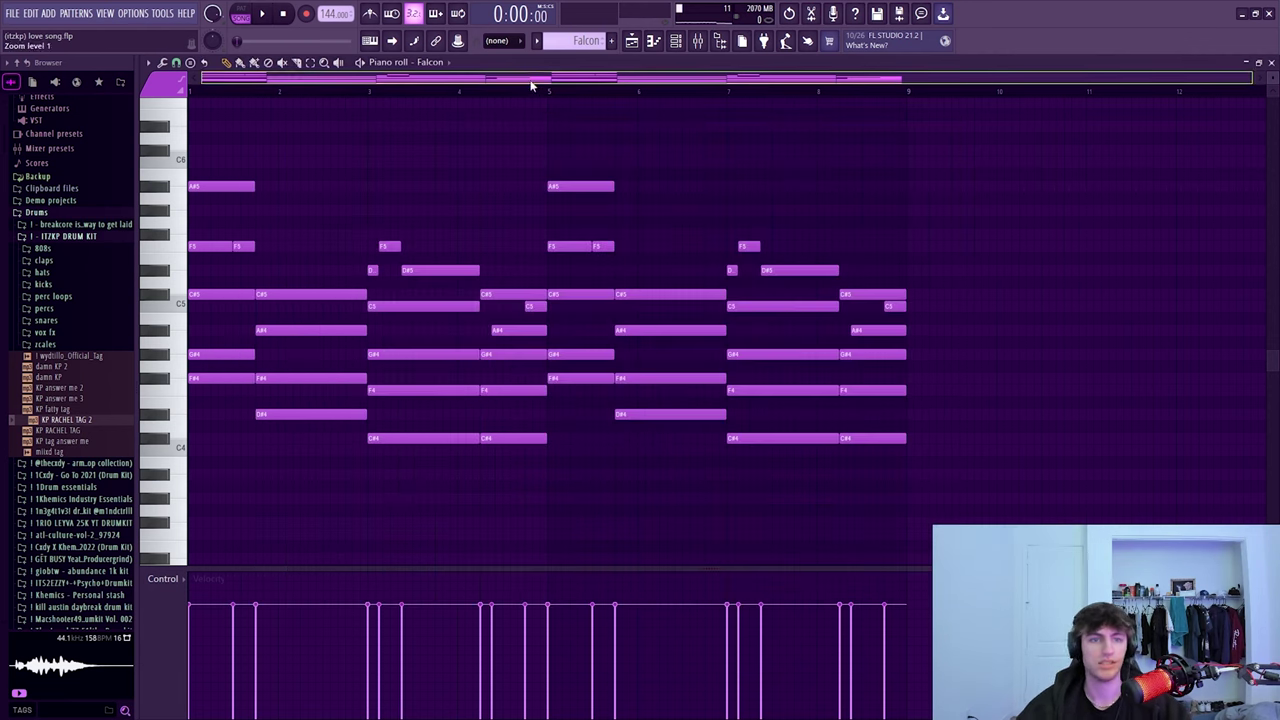
pyautogui.press('F9')
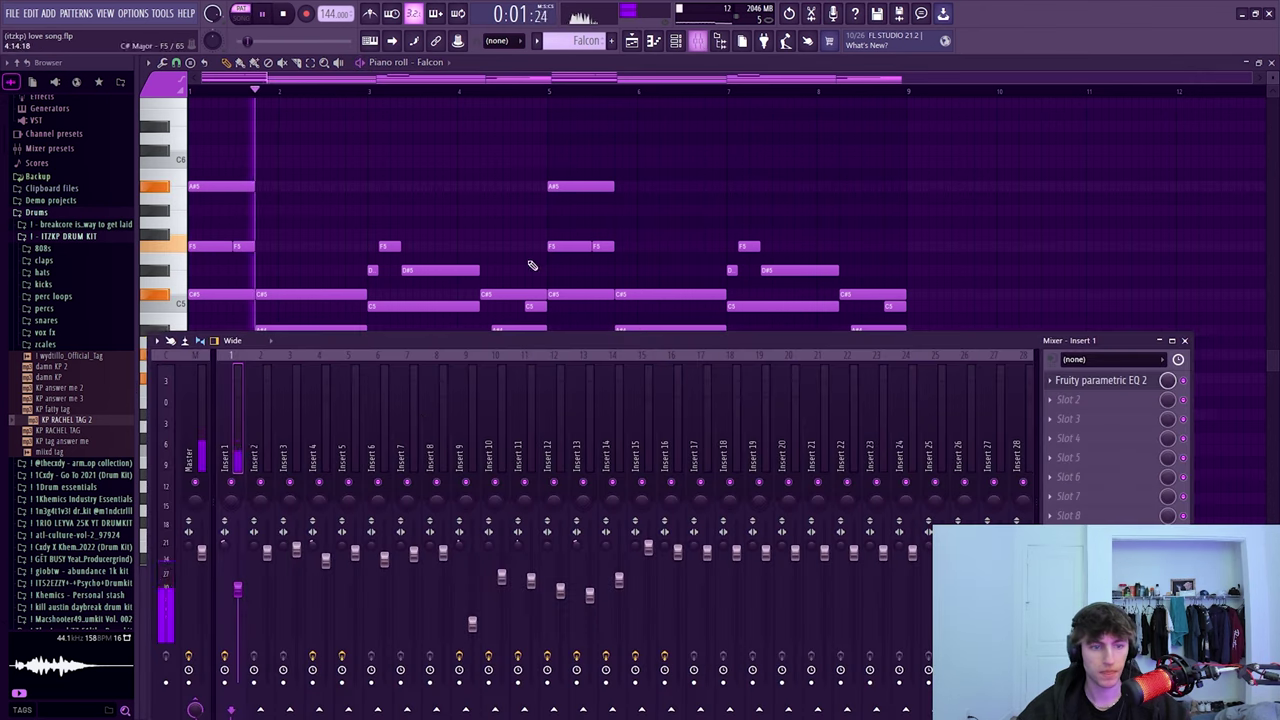
pyautogui.rightClick(244, 480)
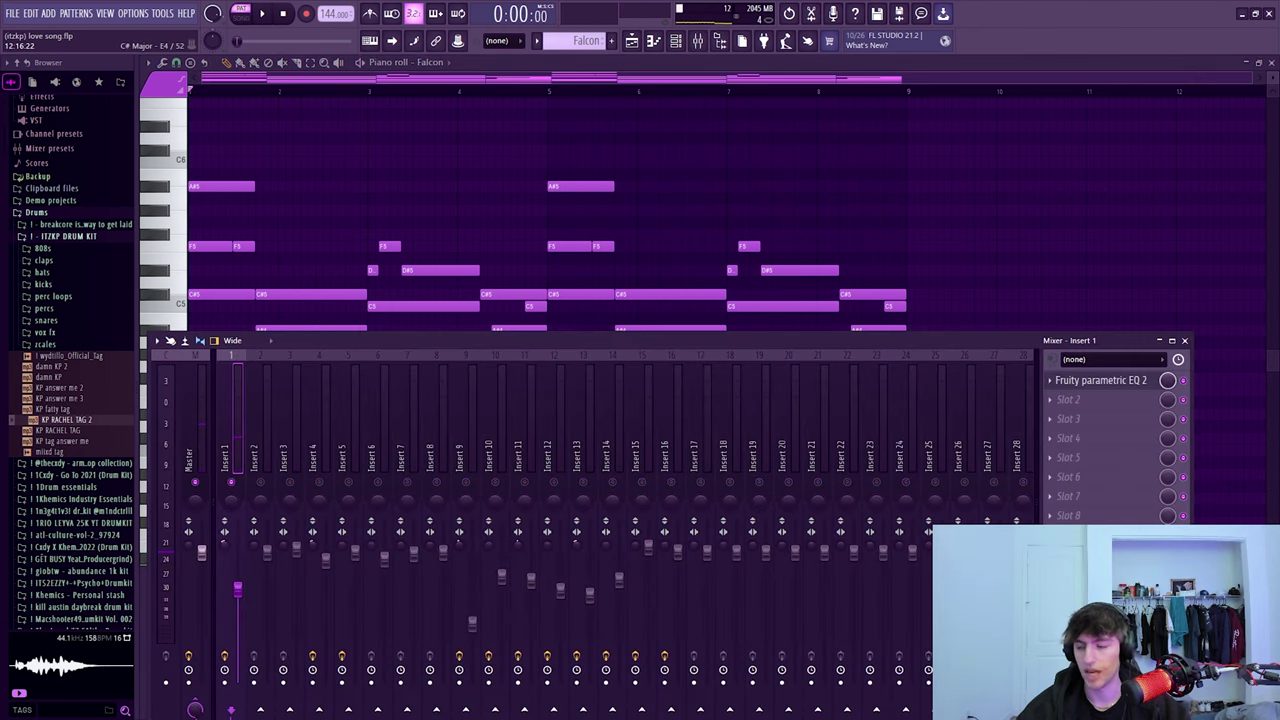
pyautogui.click(1064, 385)
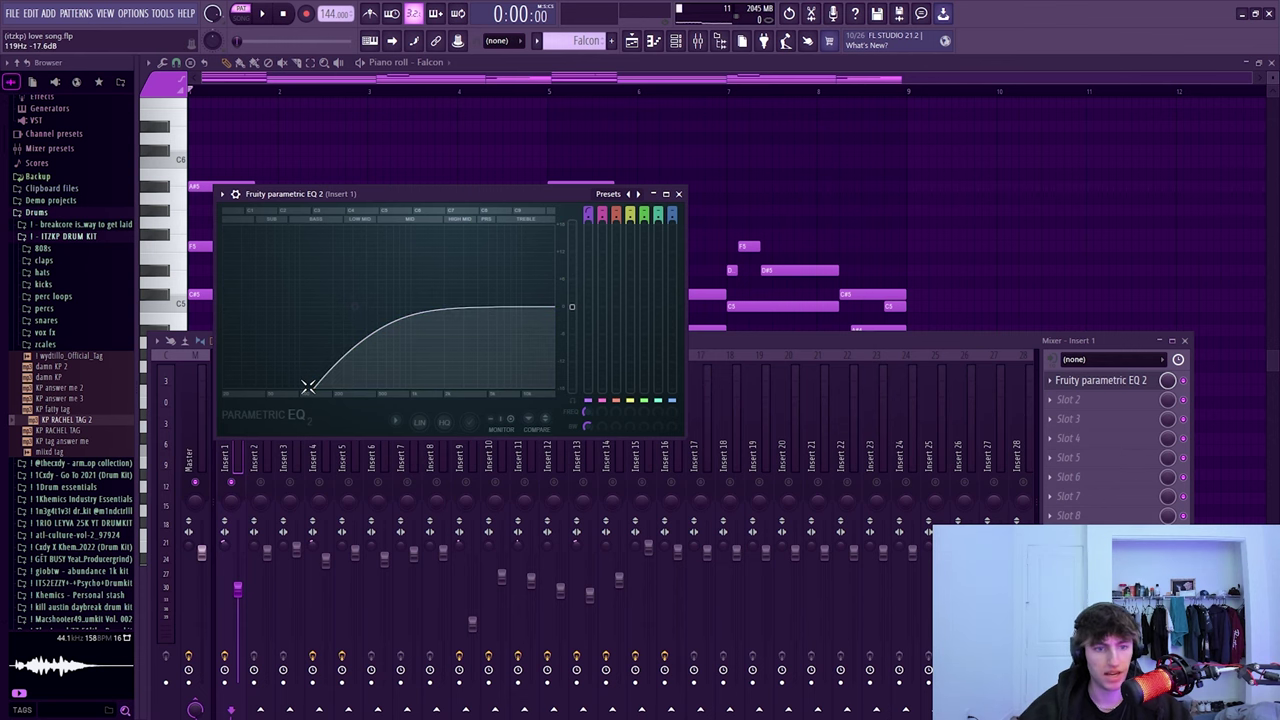
pyautogui.click(678, 194)
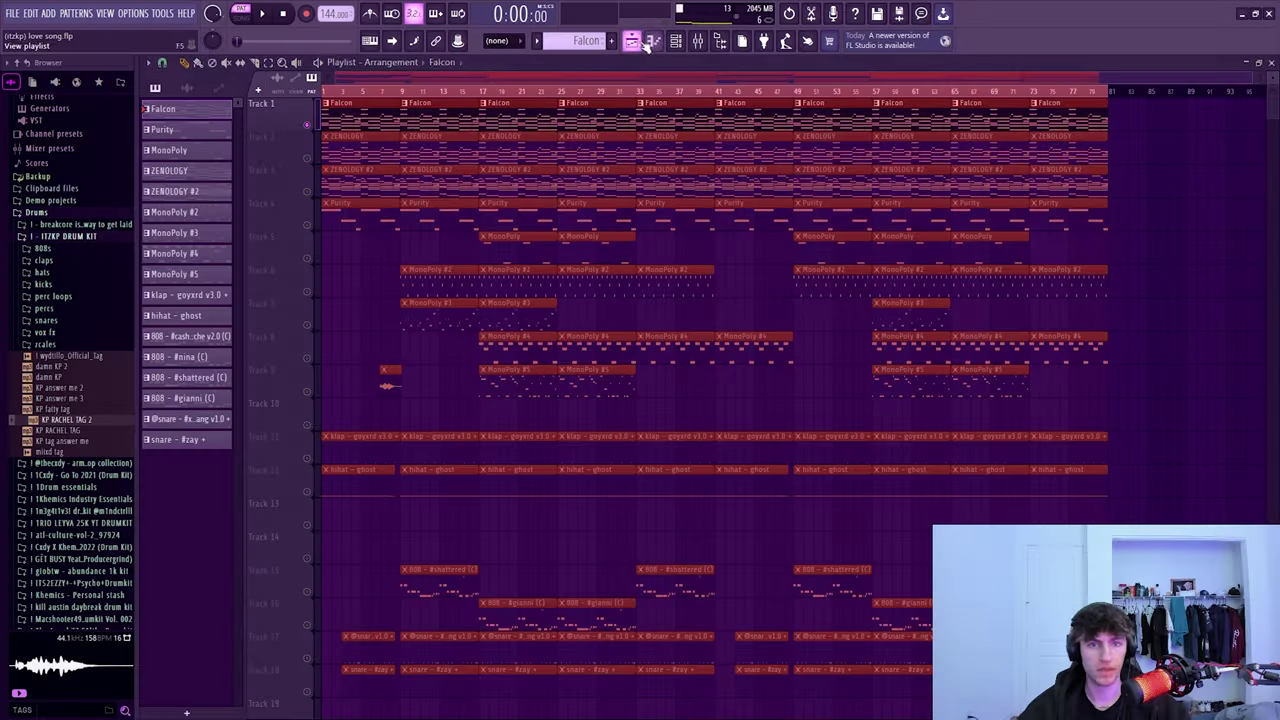
# Step: Open the ZENOLOGY pattern from the playlist in the piano roll and review its notes alongside the mixer
pyautogui.doubleClick(348, 146)
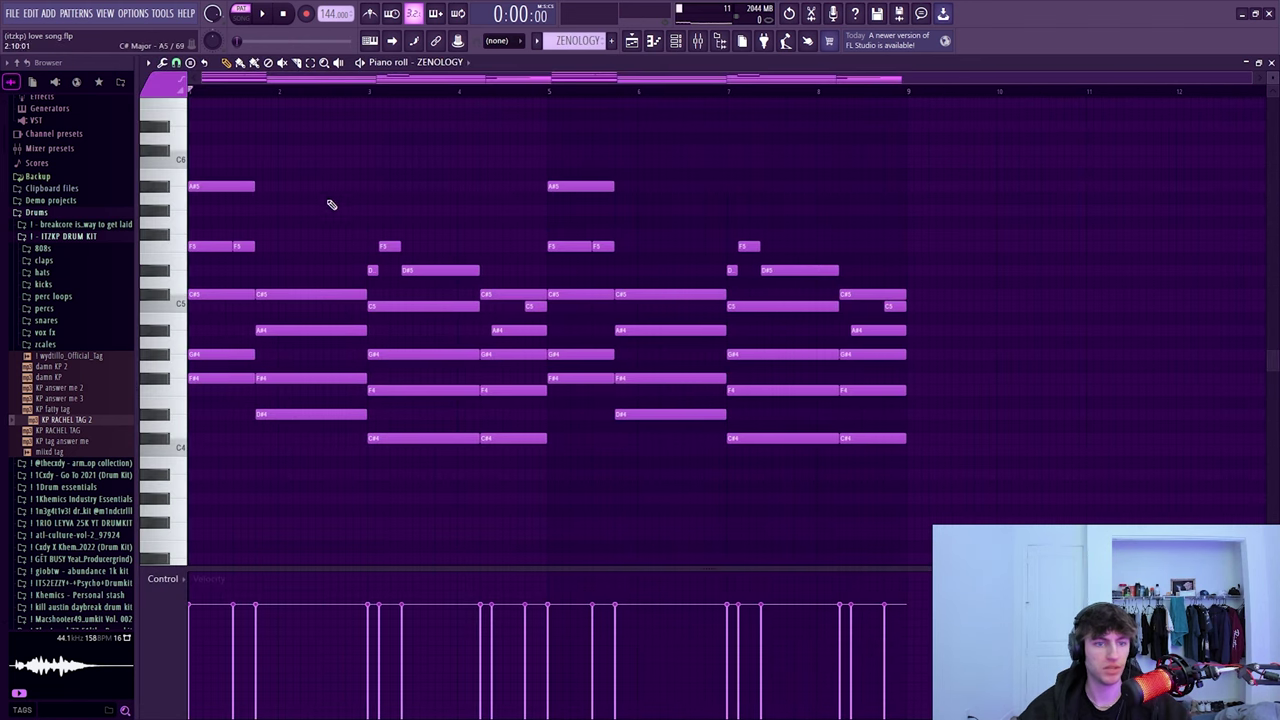
pyautogui.click(361, 62)
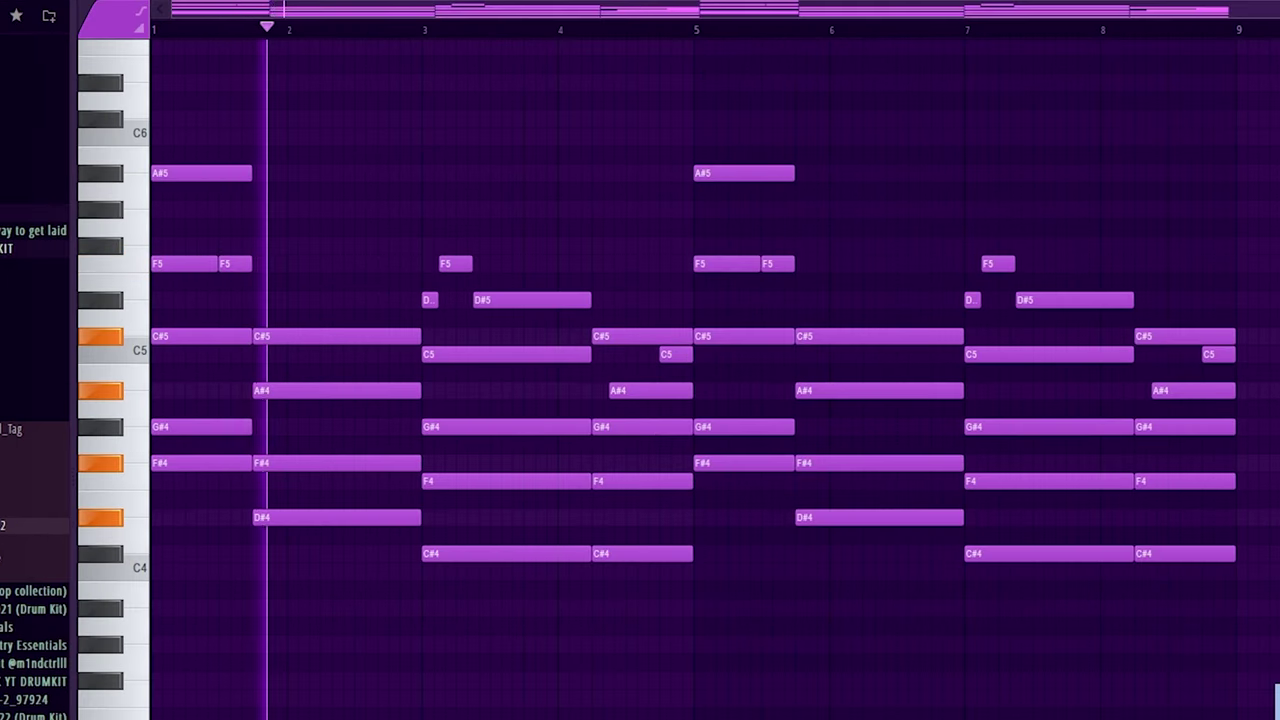
pyautogui.press('F9')
pyautogui.scroll(-3, 669, 166)
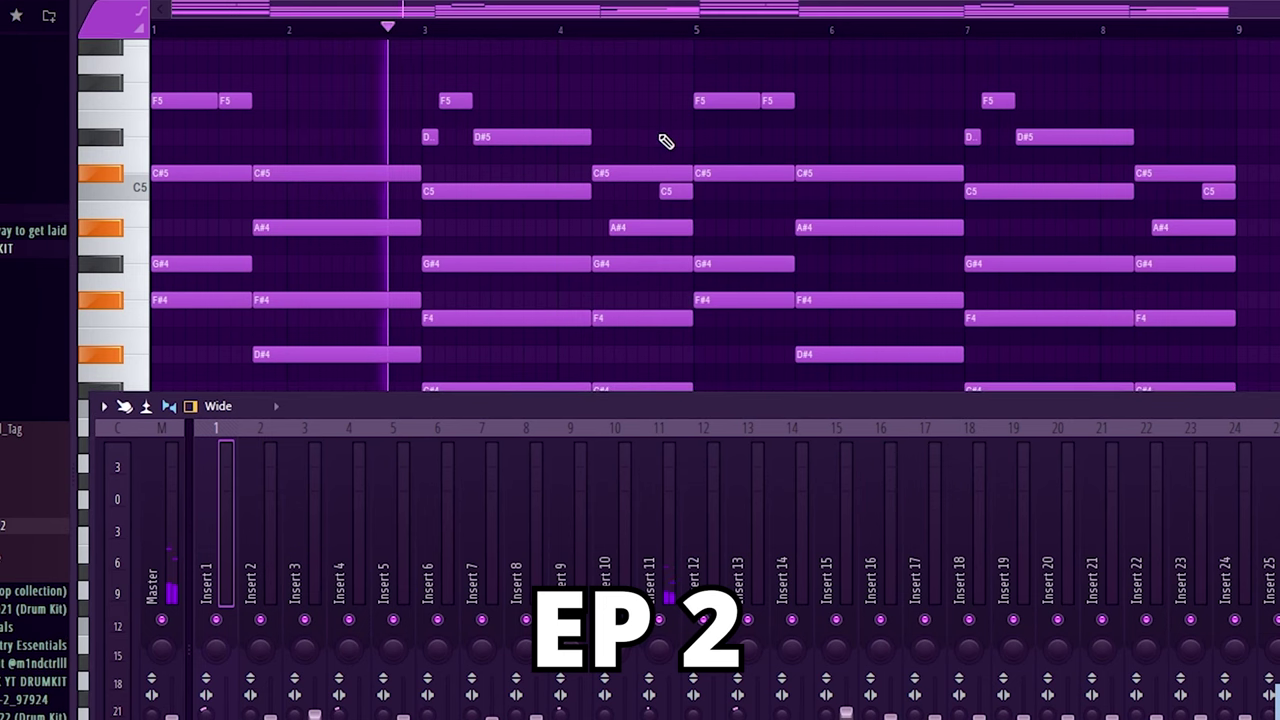
pyautogui.scroll(2, 671, 136)
pyautogui.scroll(-2, 674, 143)
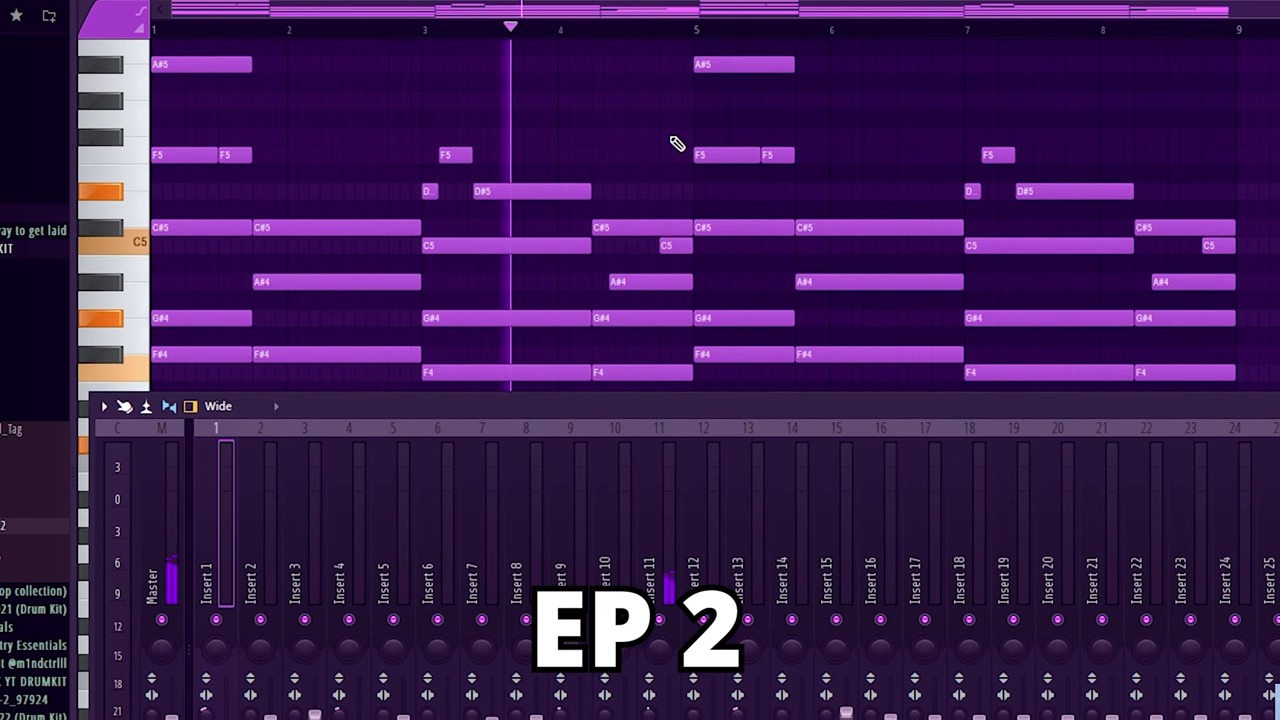
# Step: Inspect the Fruity parametric EQ 2 on the ZENOLOGY's mixer track, Insert 11, and close the plugin and mixer
pyautogui.click(686, 568)
pyautogui.click(1270, 500)
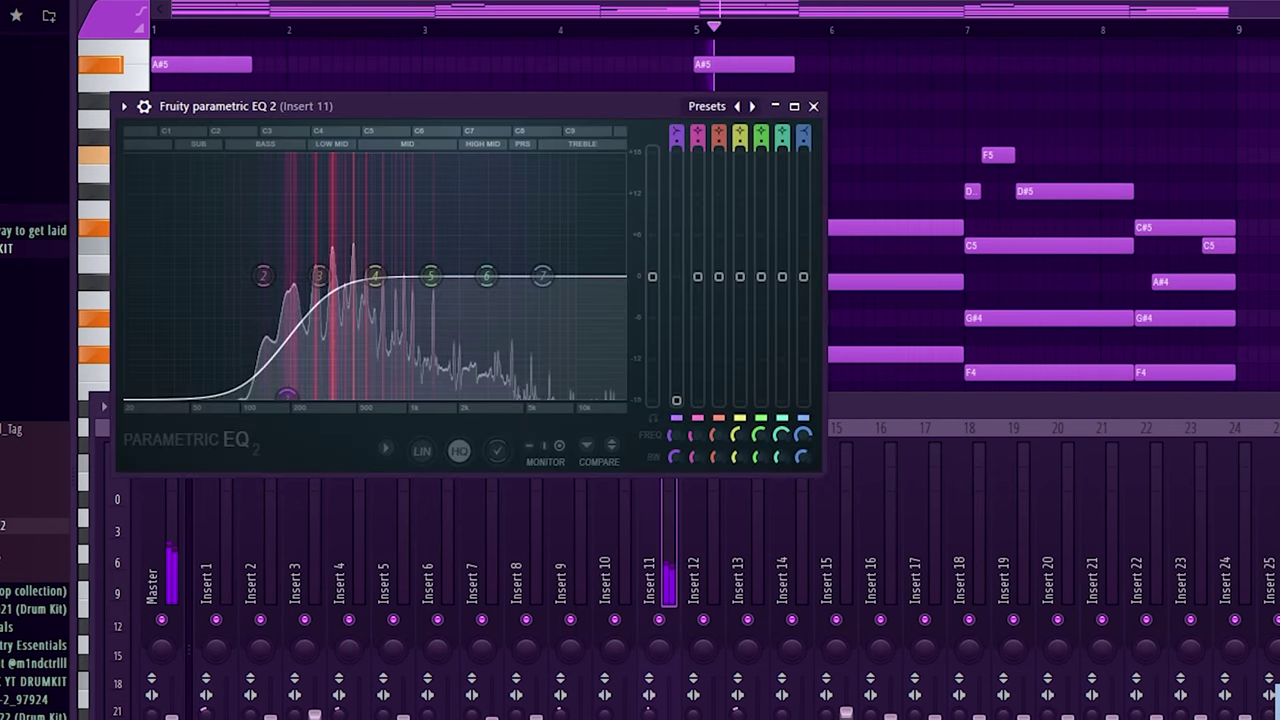
pyautogui.press('Escape')
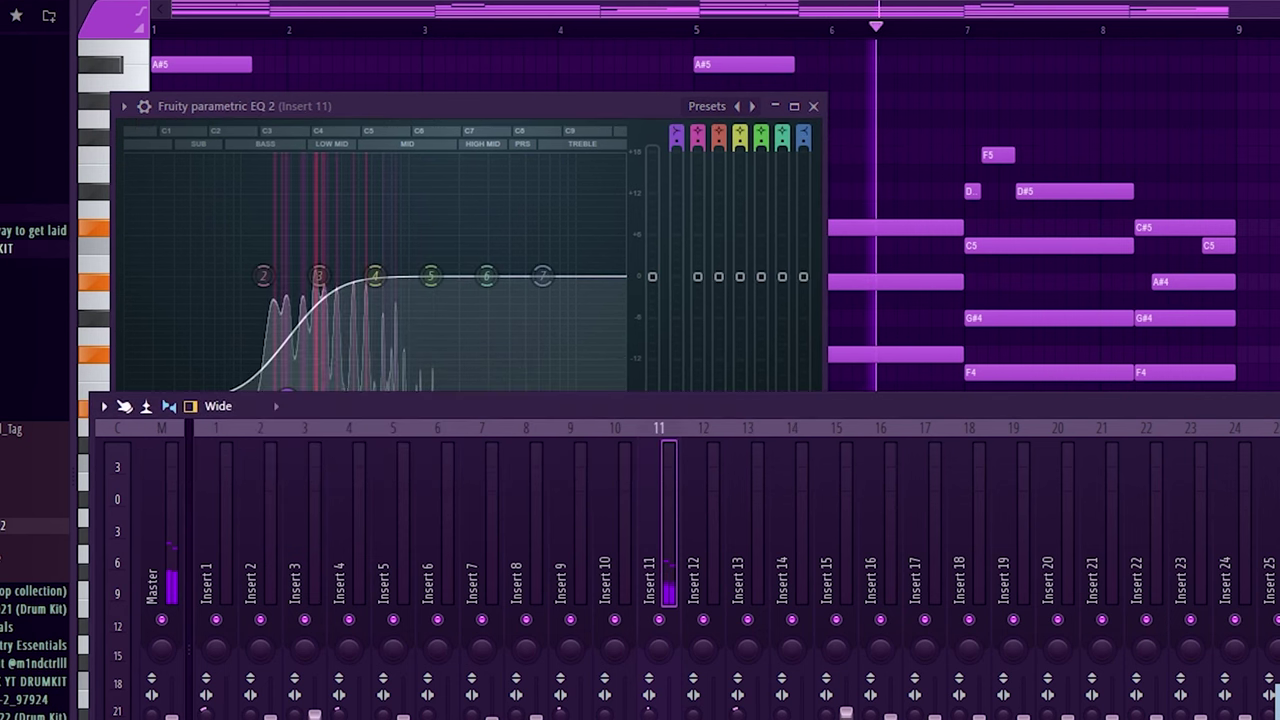
pyautogui.press('Escape')
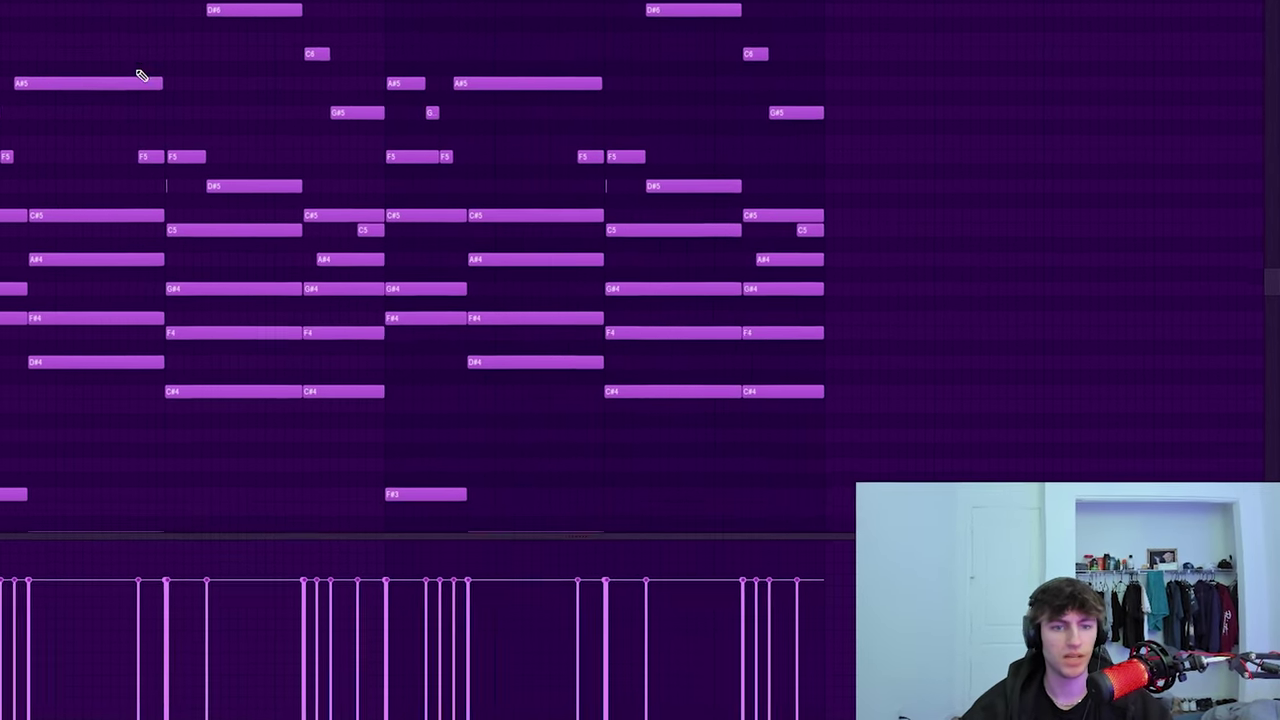
# Step: Play the ZENOLOGY #2 pattern and review its layered melody and bass notes in the piano roll
pyautogui.scroll(-1, 215, 78)
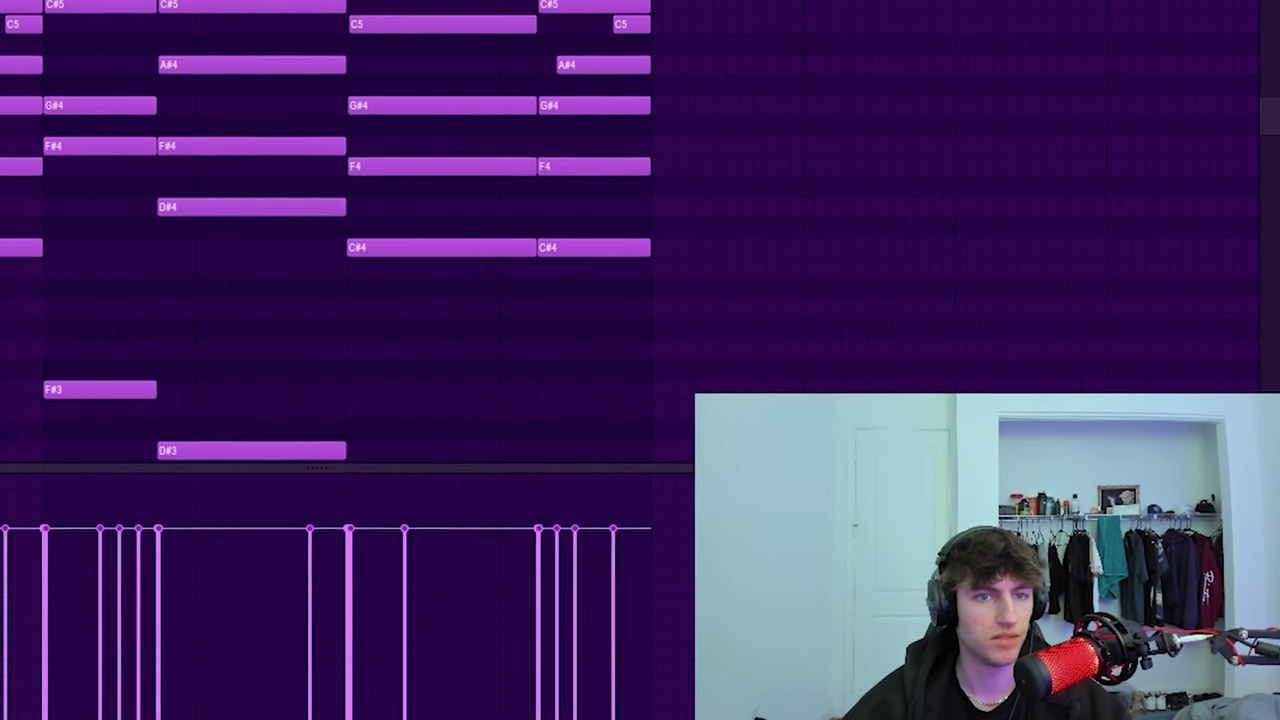
pyautogui.press('space')
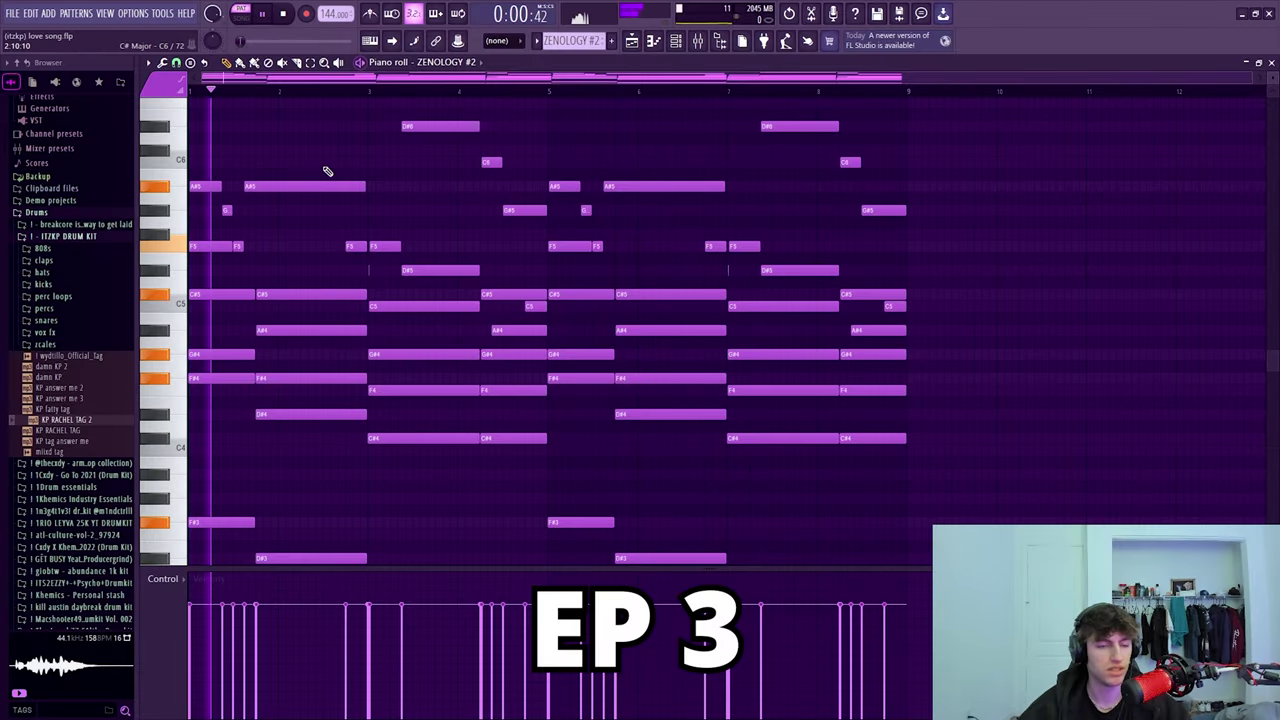
pyautogui.scroll(-1, 315, 171)
# Step: Inspect the Fruity parametric EQ 2 settings on Insert 12 in the mixer
pyautogui.click(698, 44)
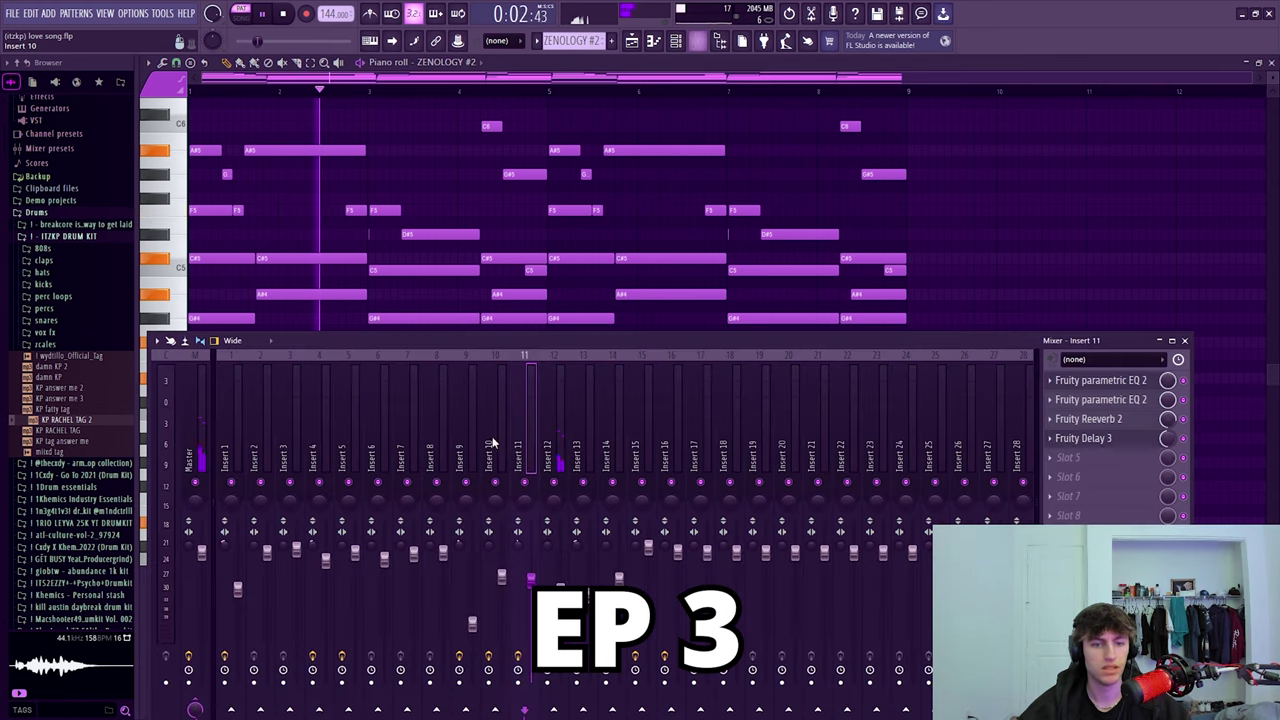
pyautogui.click(1134, 399)
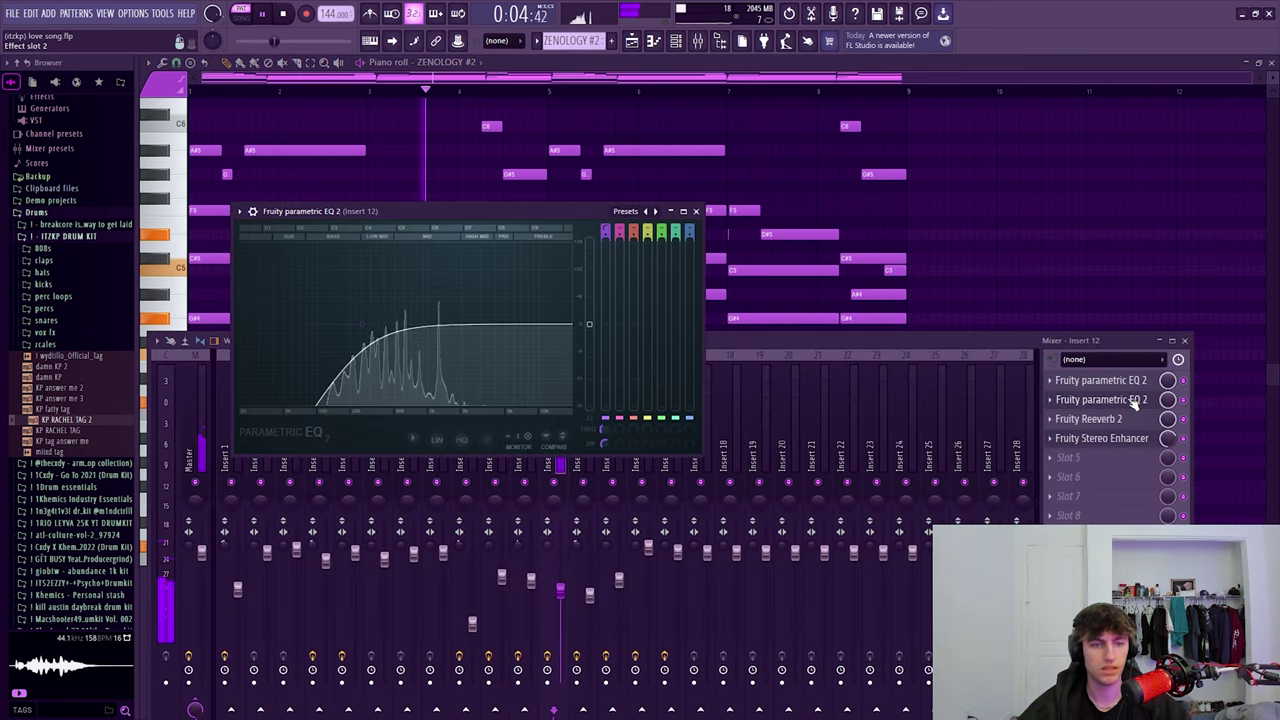
pyautogui.click(1128, 382)
pyautogui.click(1128, 386)
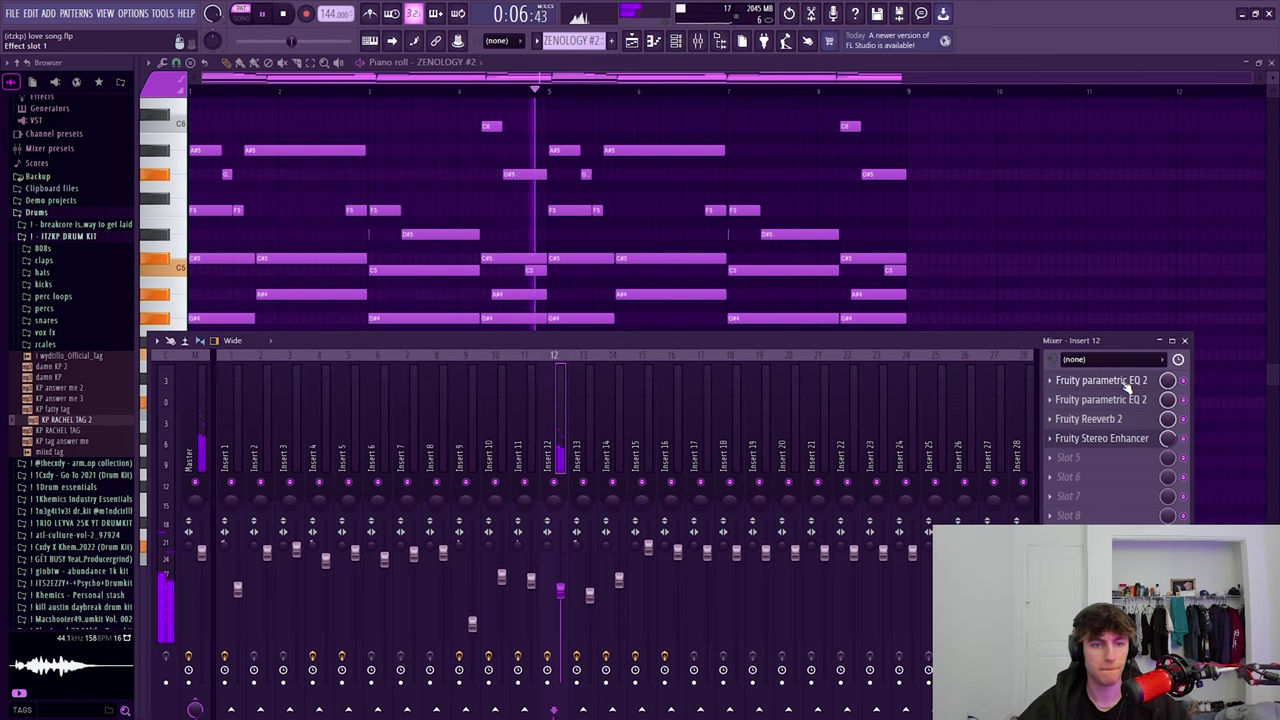
# Step: Check the Fruity Stereo Enhancer and Fruity Reeverb 2 settings on Insert 12 and close the mixer
pyautogui.click(1122, 440)
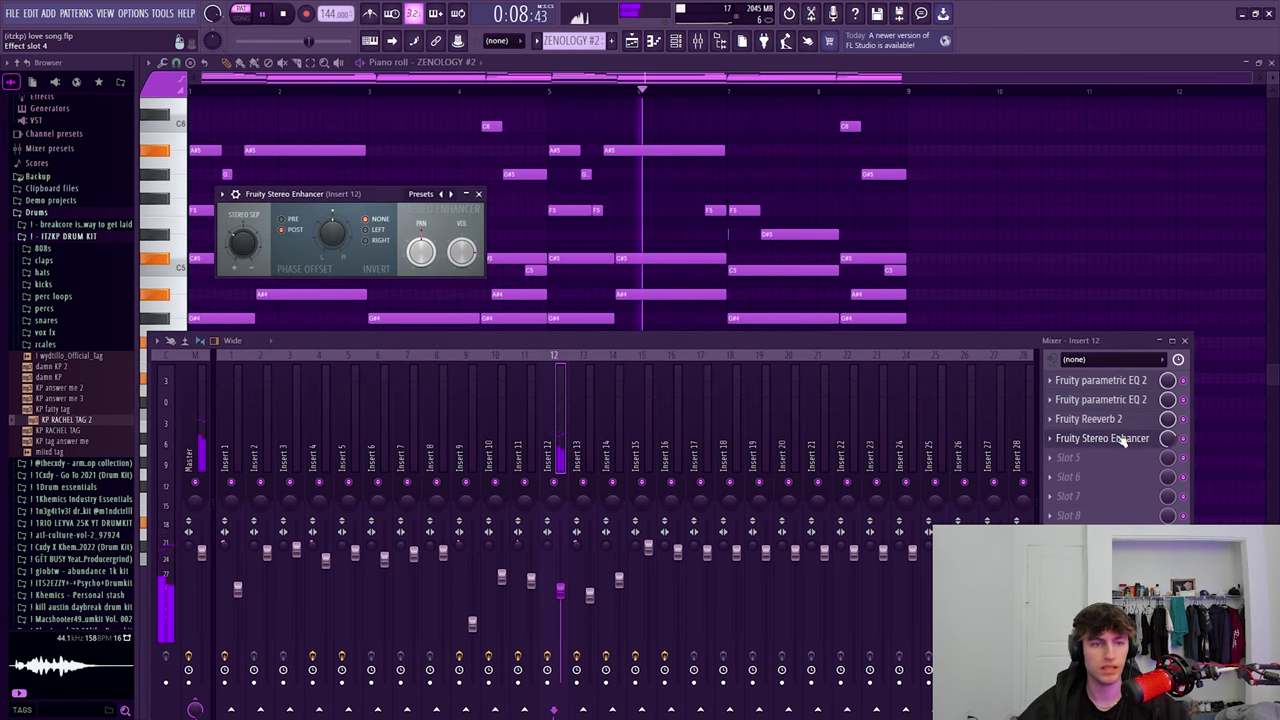
pyautogui.click(1122, 441)
pyautogui.click(1124, 421)
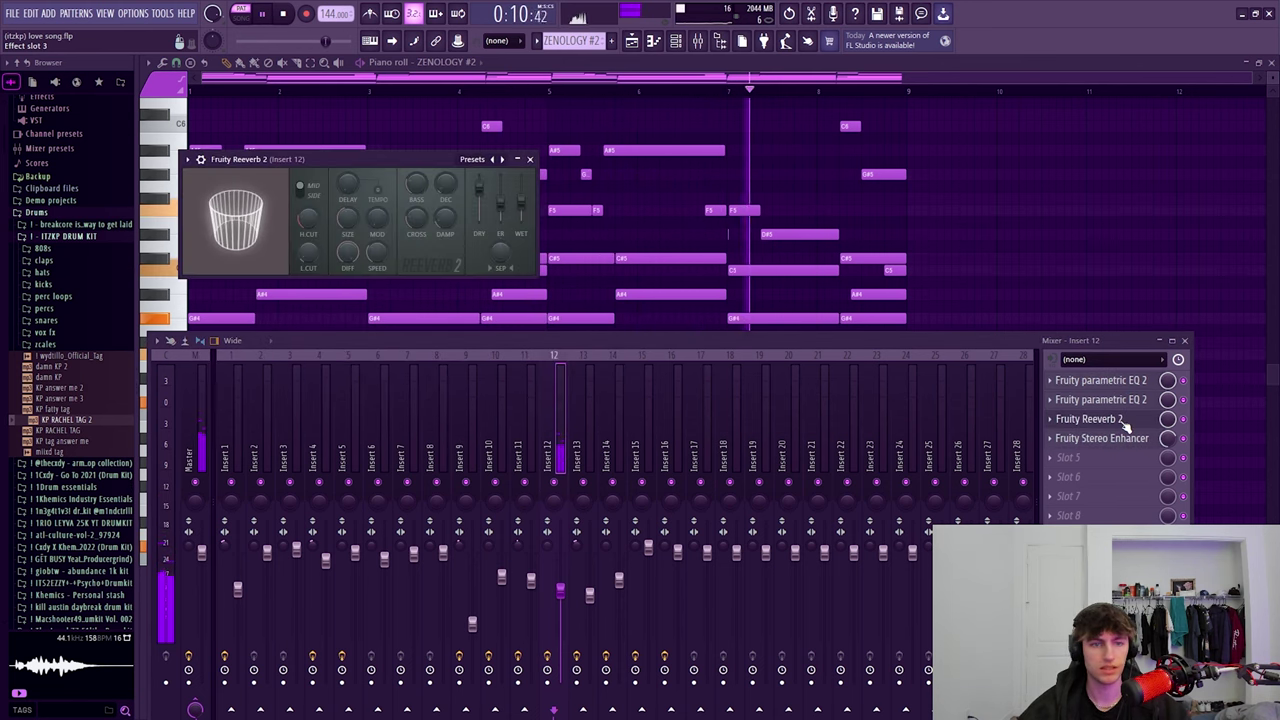
pyautogui.click(1122, 421)
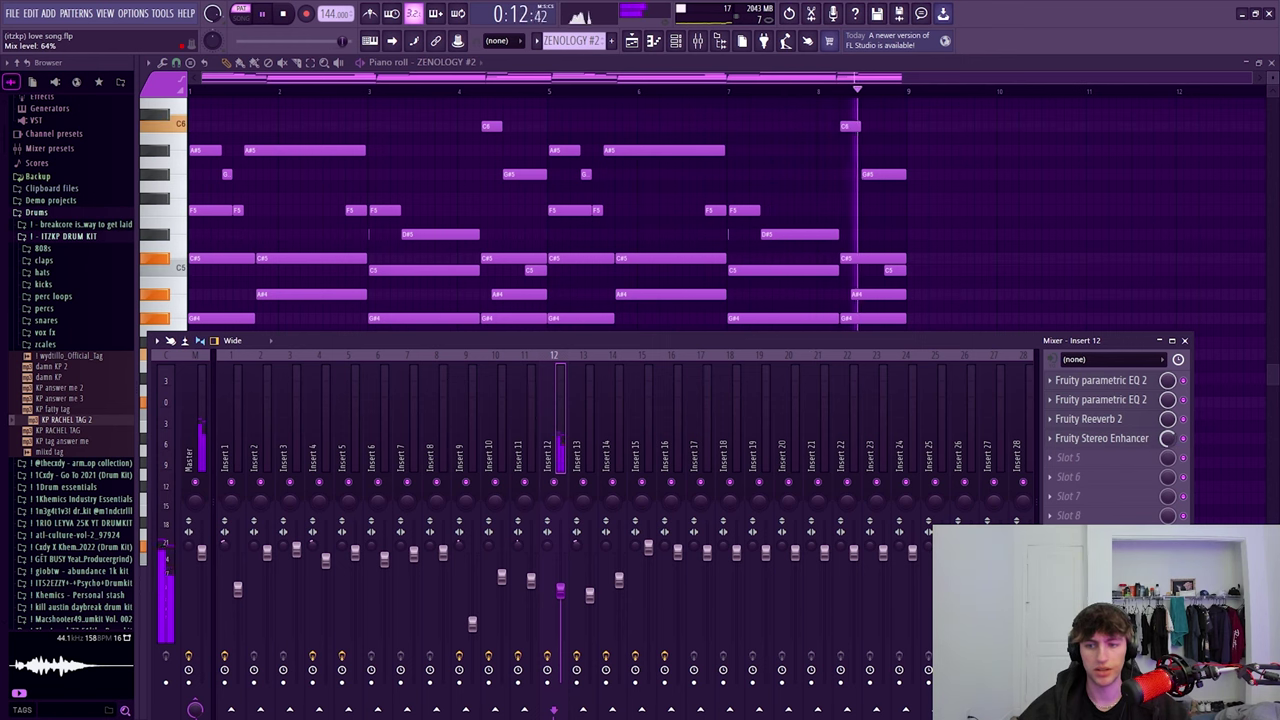
pyautogui.press('F9')
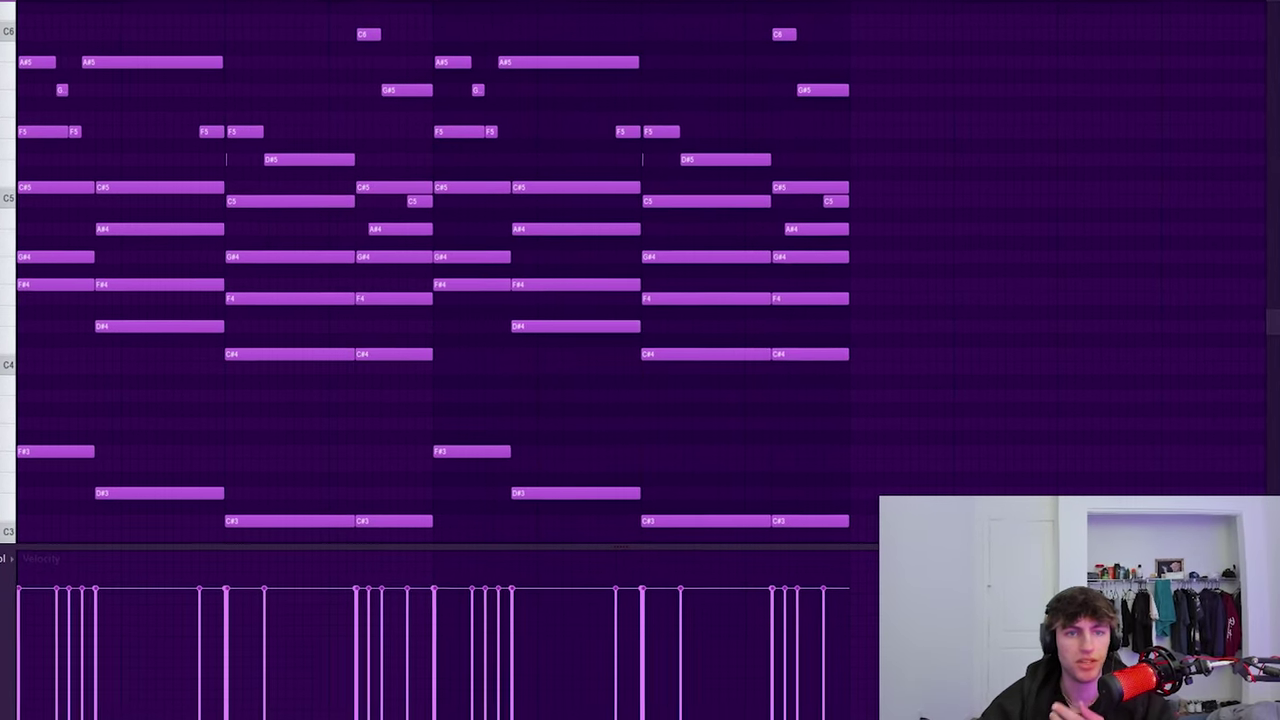
# Step: Check the Purity channel's Sky PadBrass preset and the Fruity parametric EQ 2 and Fruity Reeverb 2 on Insert 9
pyautogui.click(57, 73)
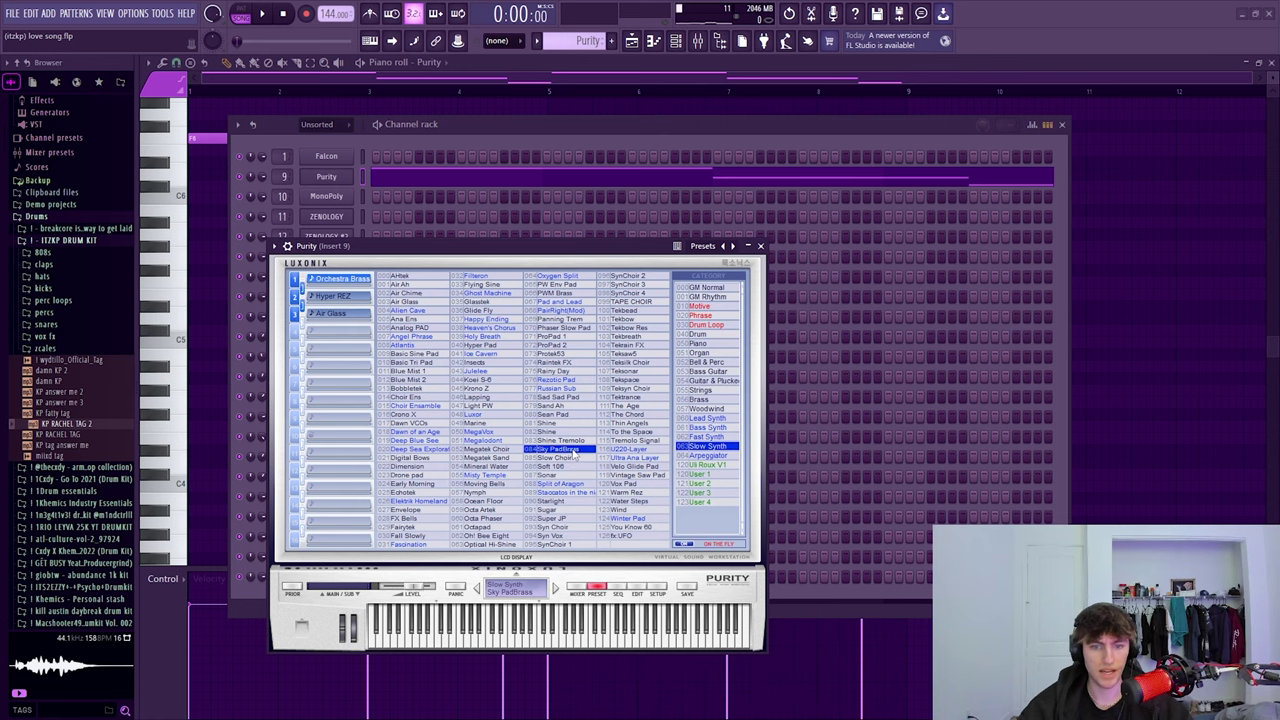
pyautogui.click(761, 246)
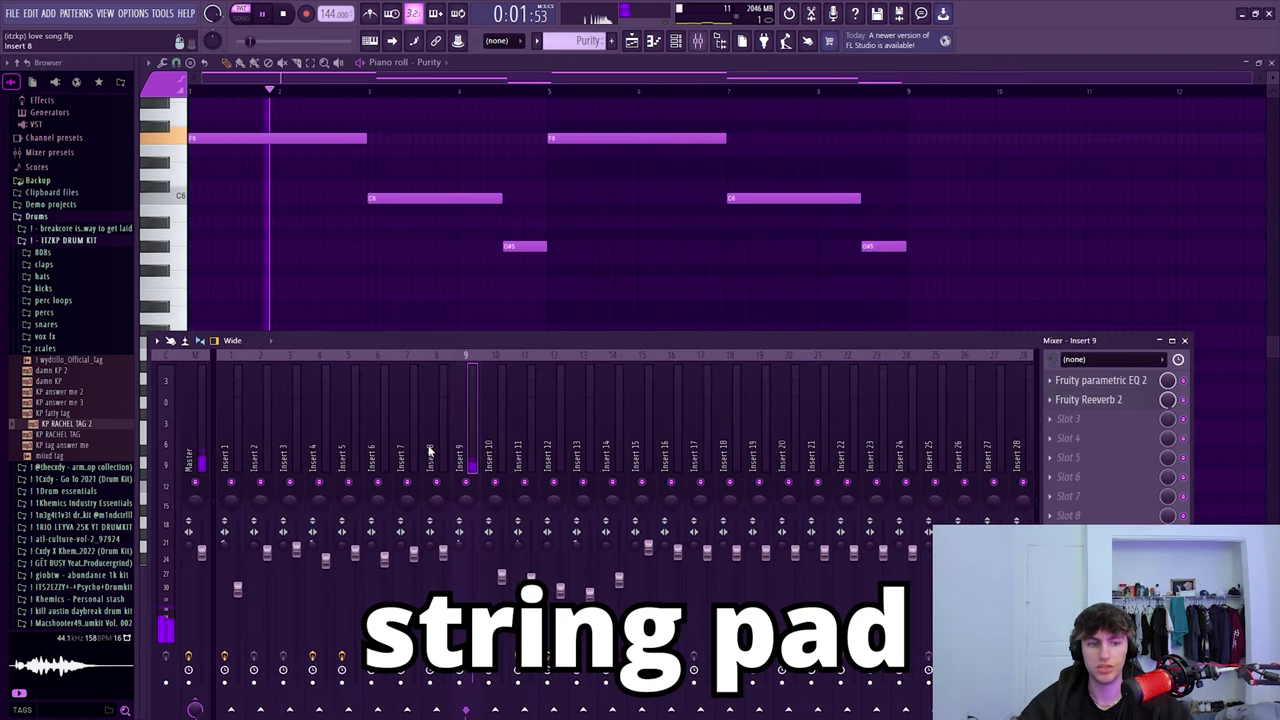
pyautogui.click(1079, 384)
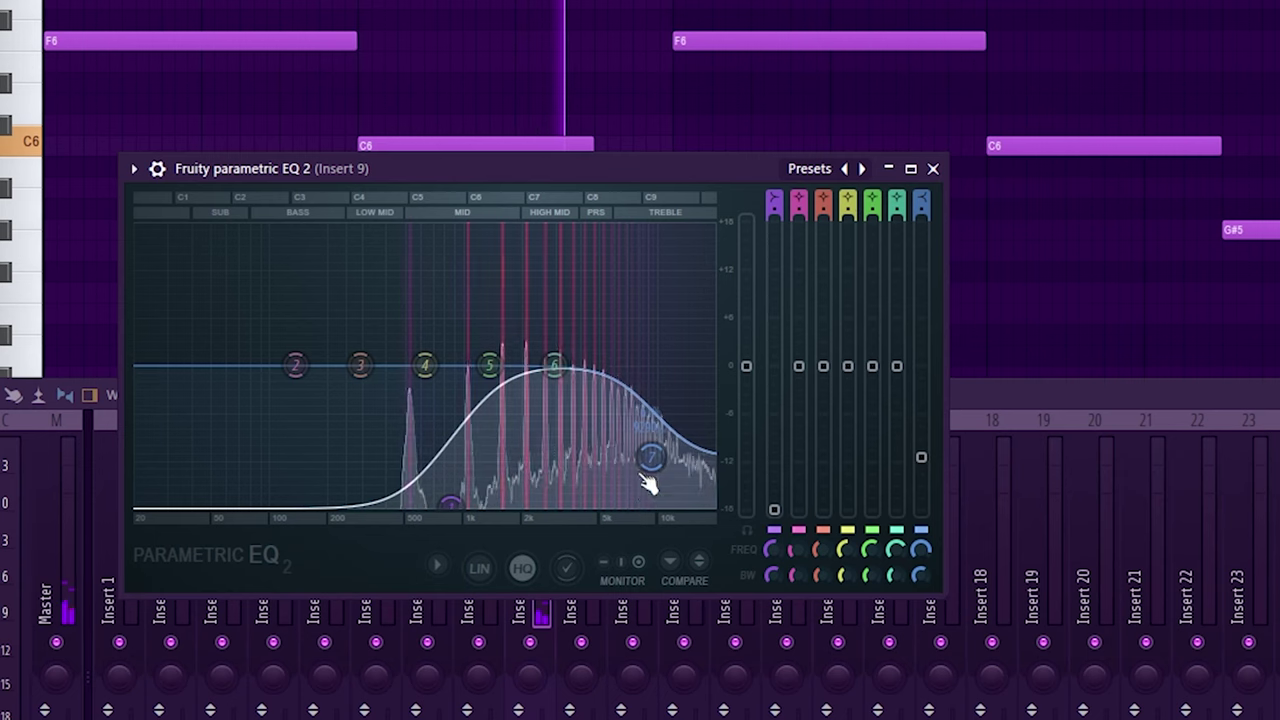
pyautogui.click(933, 169)
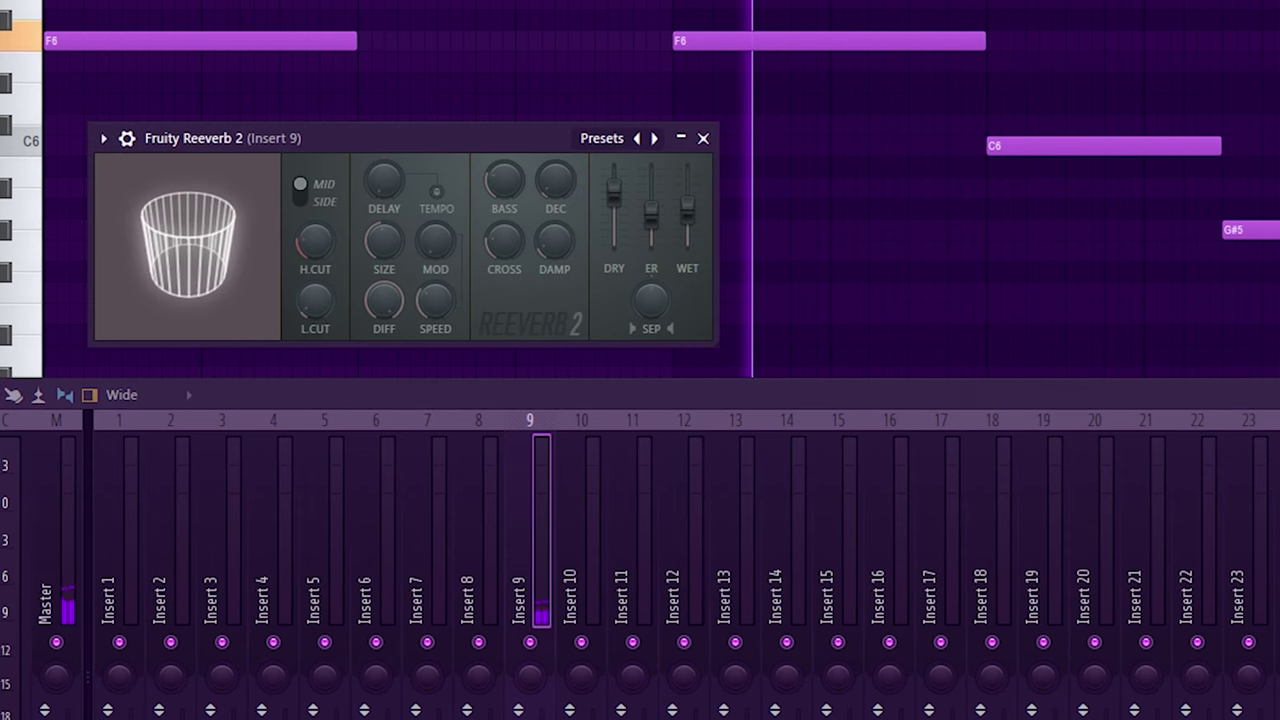
pyautogui.press('Escape')
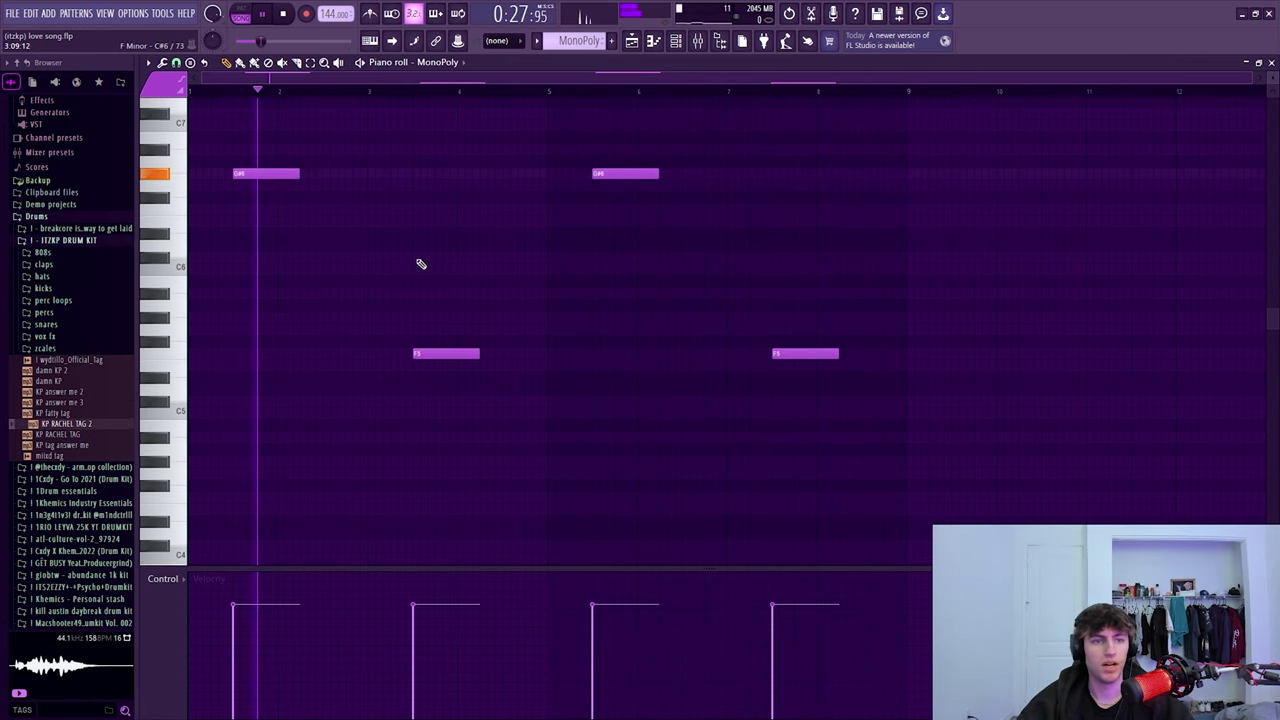
# Step: Inspect the Fruity parametric EQ 2 and Fruity Reeverb 2 on the MonoPoly's mixer track, Insert 10
pyautogui.press('F9')
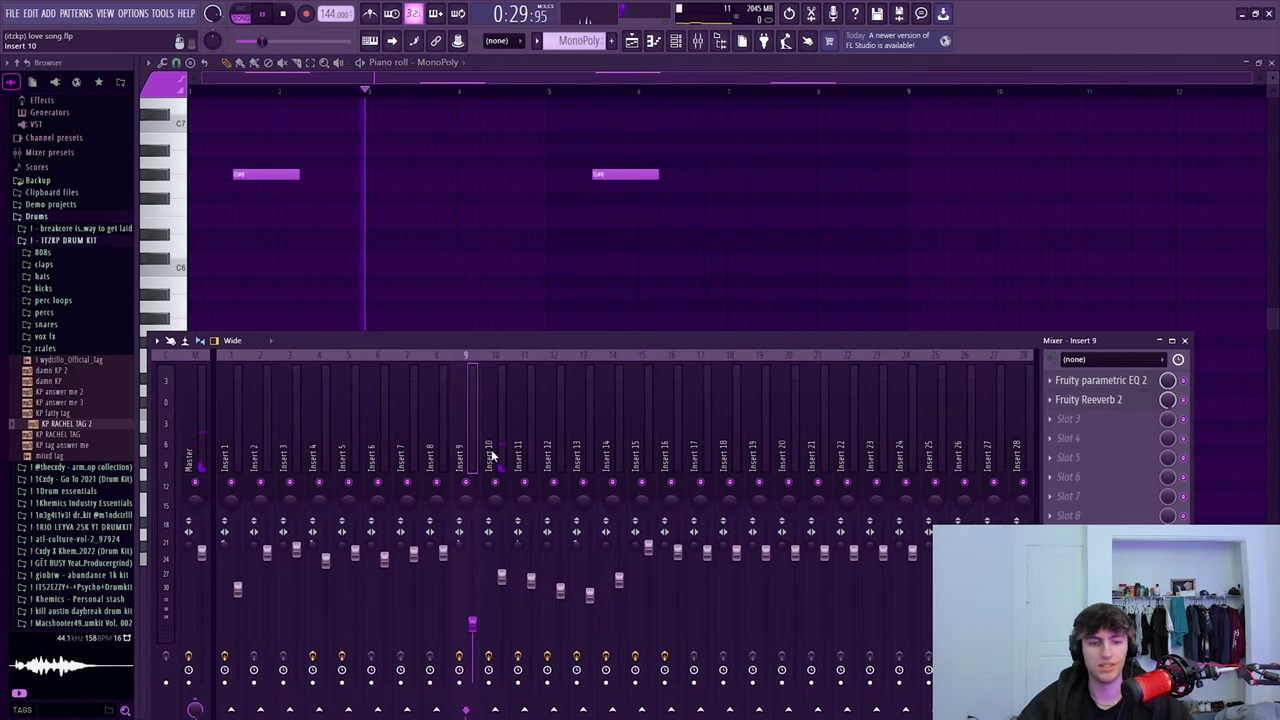
pyautogui.scroll(-2, 584, 283)
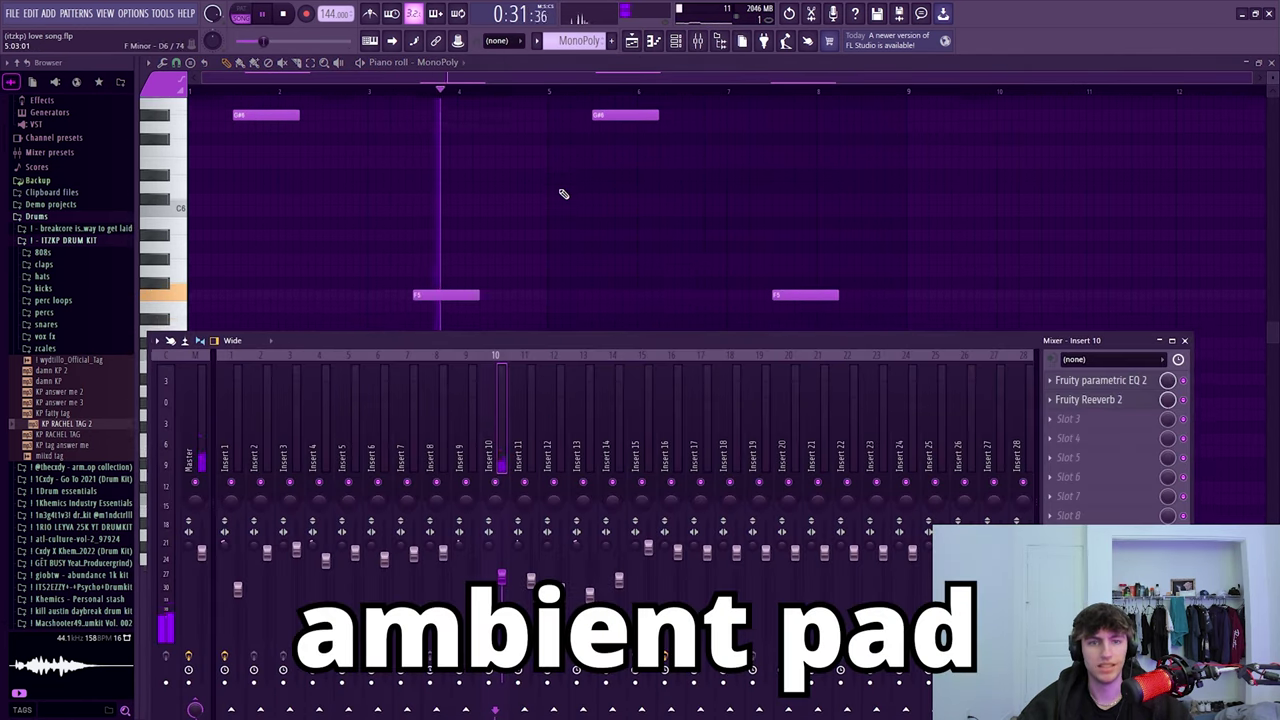
pyautogui.click(1101, 381)
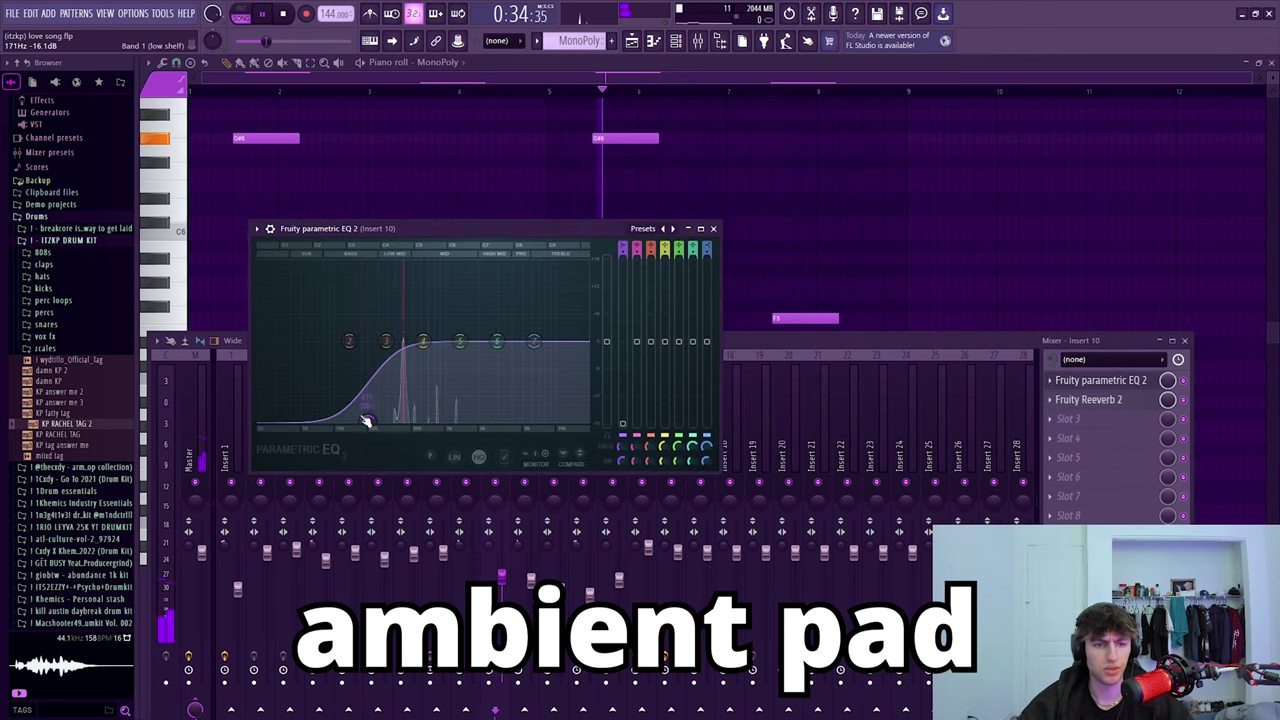
pyautogui.click(713, 229)
pyautogui.click(1082, 400)
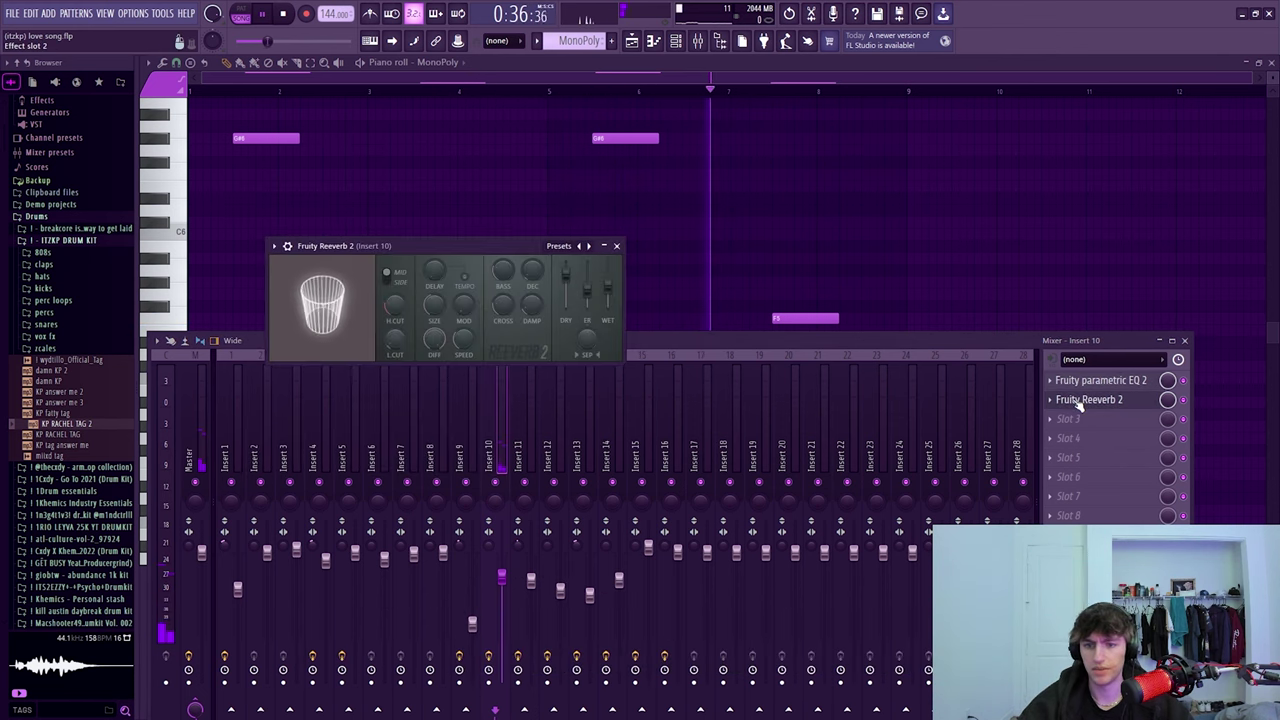
pyautogui.click(1080, 401)
pyautogui.click(669, 84)
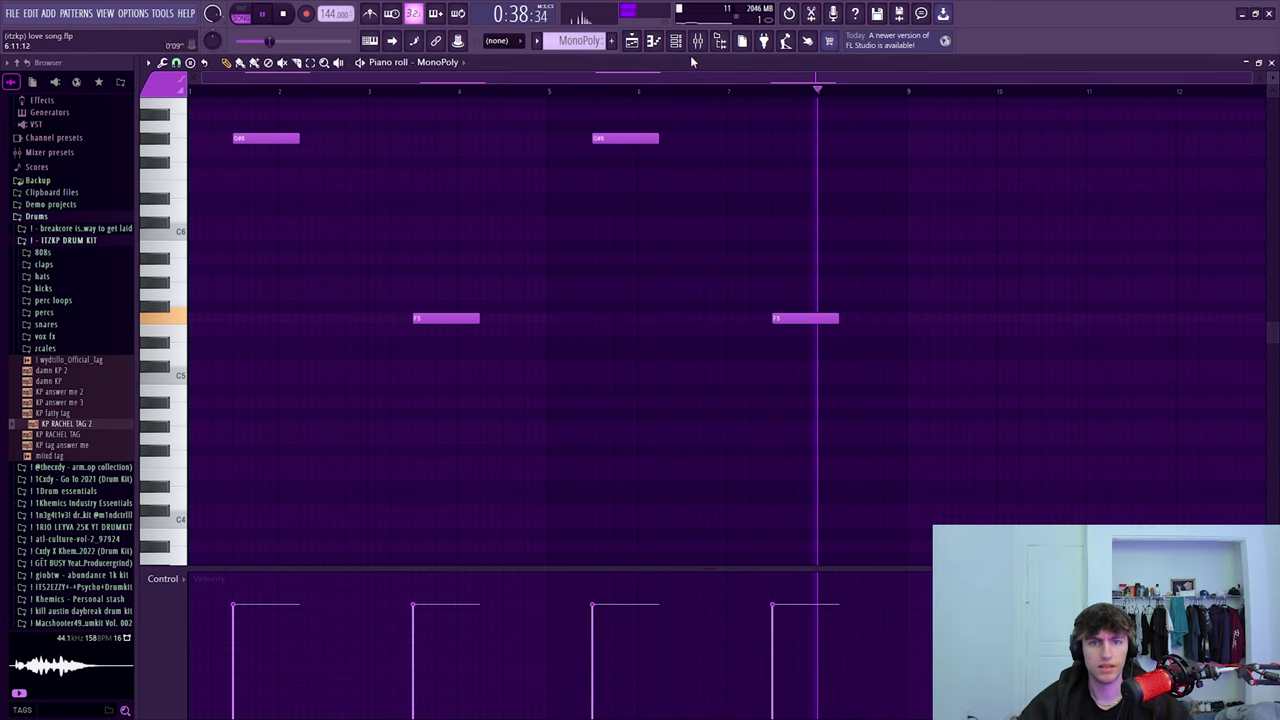
# Step: Solo the MonoPoly #2 track in the playlist and check that synth's Open Dialogue program
pyautogui.click(632, 46)
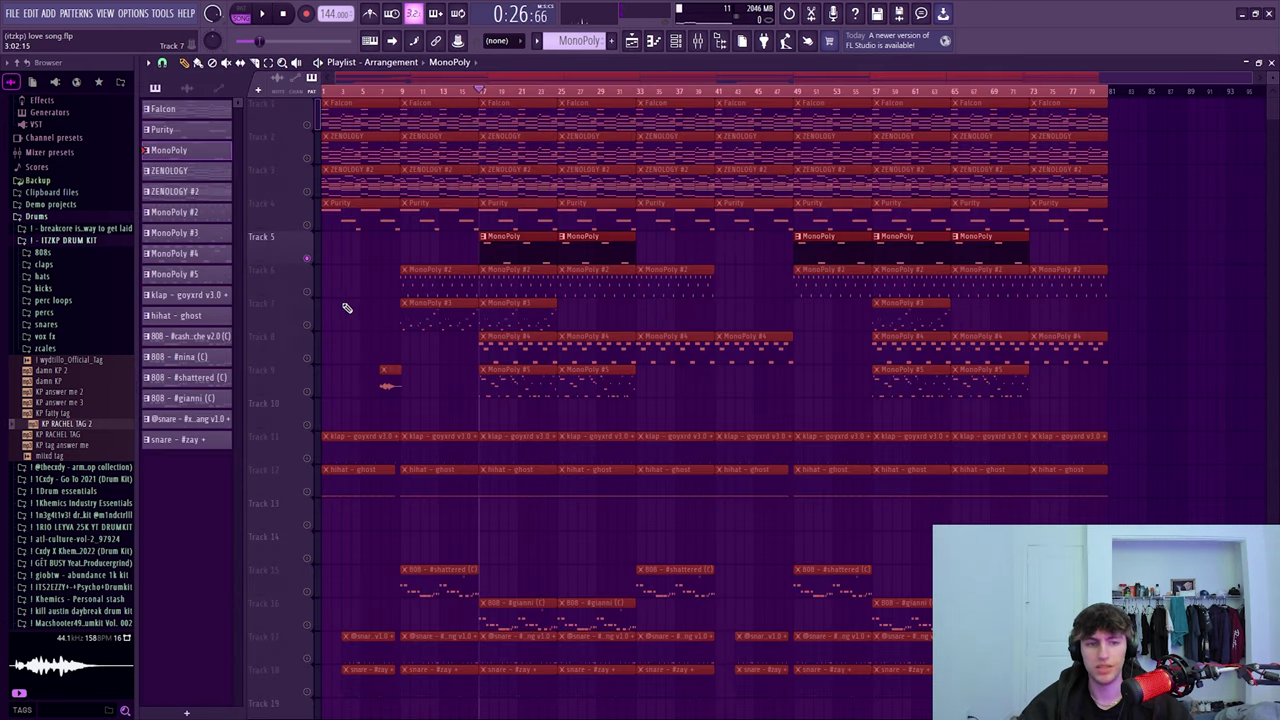
pyautogui.rightClick(308, 294)
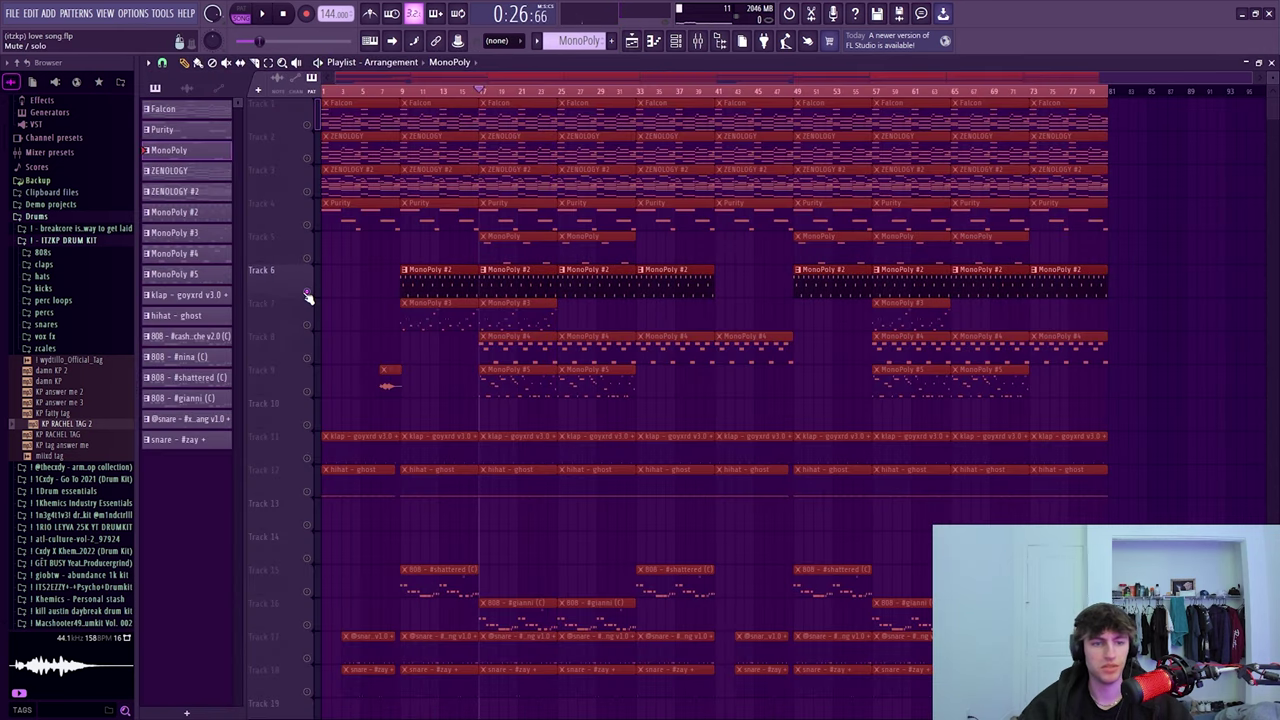
pyautogui.doubleClick(522, 281)
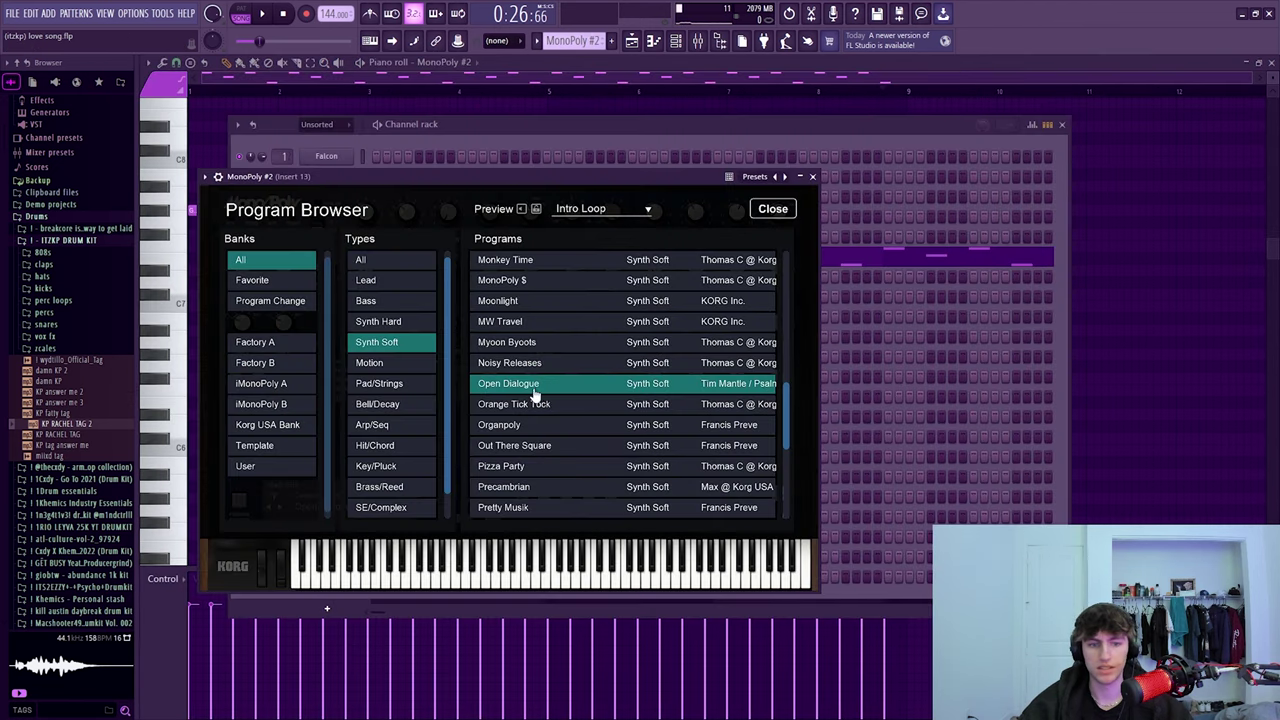
pyautogui.click(813, 177)
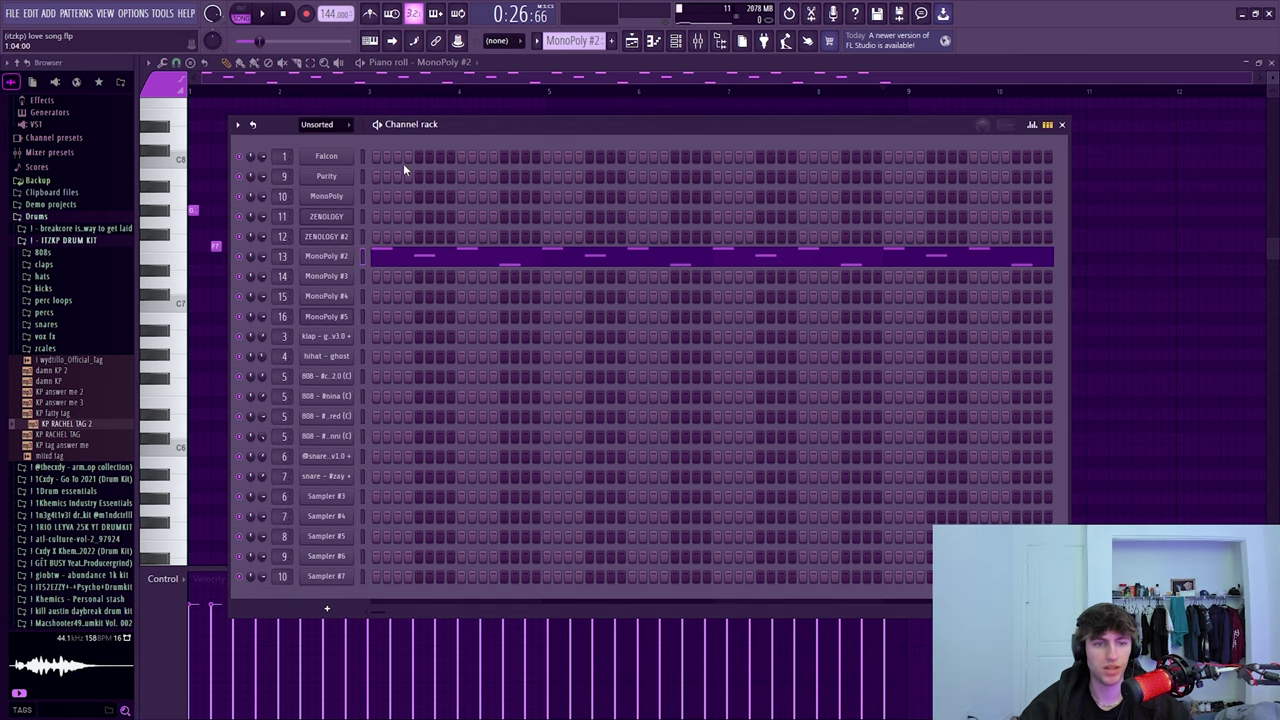
# Step: Play the MonoPoly #2 pattern while checking the Fruity parametric EQ 2 curve on Insert 13, and stop playback
pyautogui.click(429, 79)
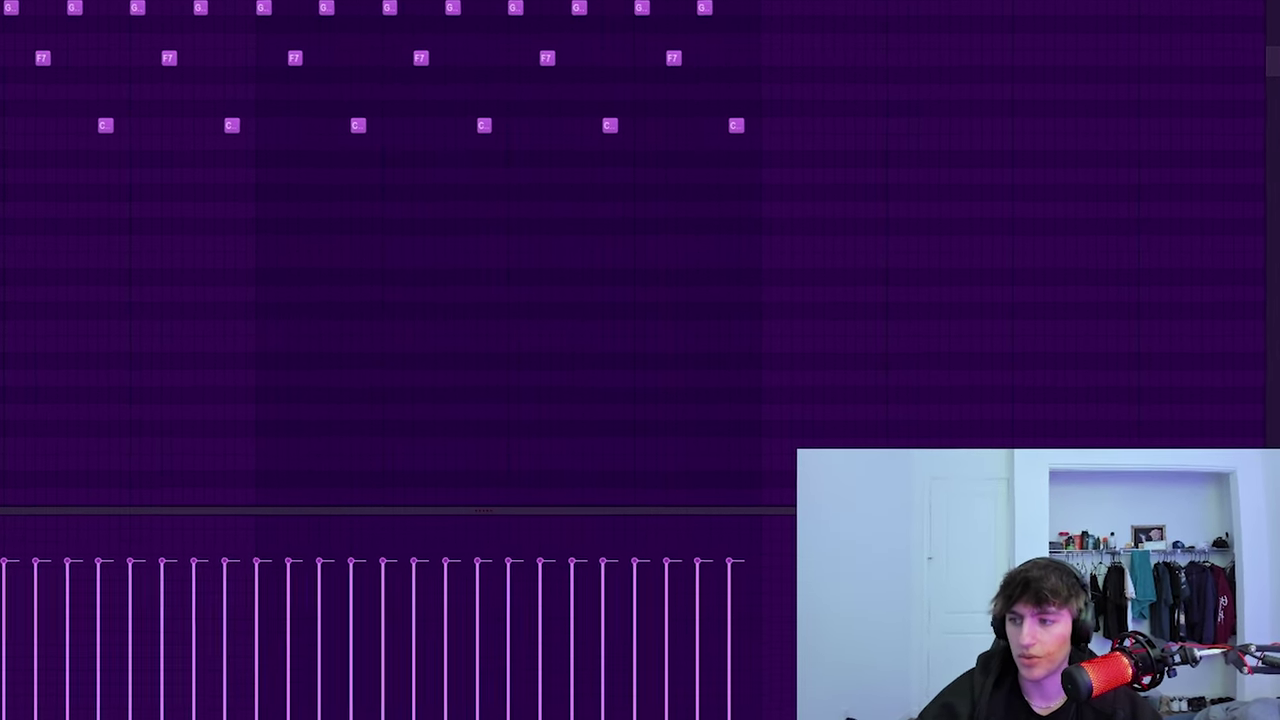
pyautogui.press('space')
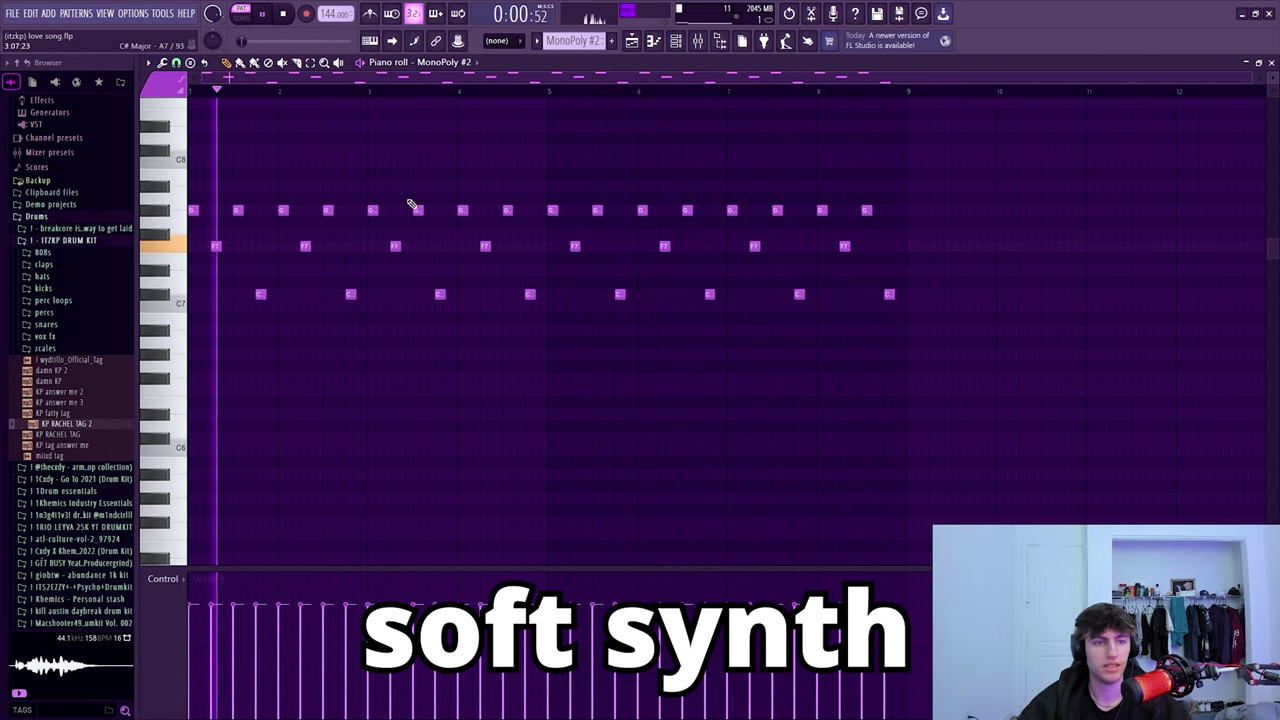
pyautogui.press('F9')
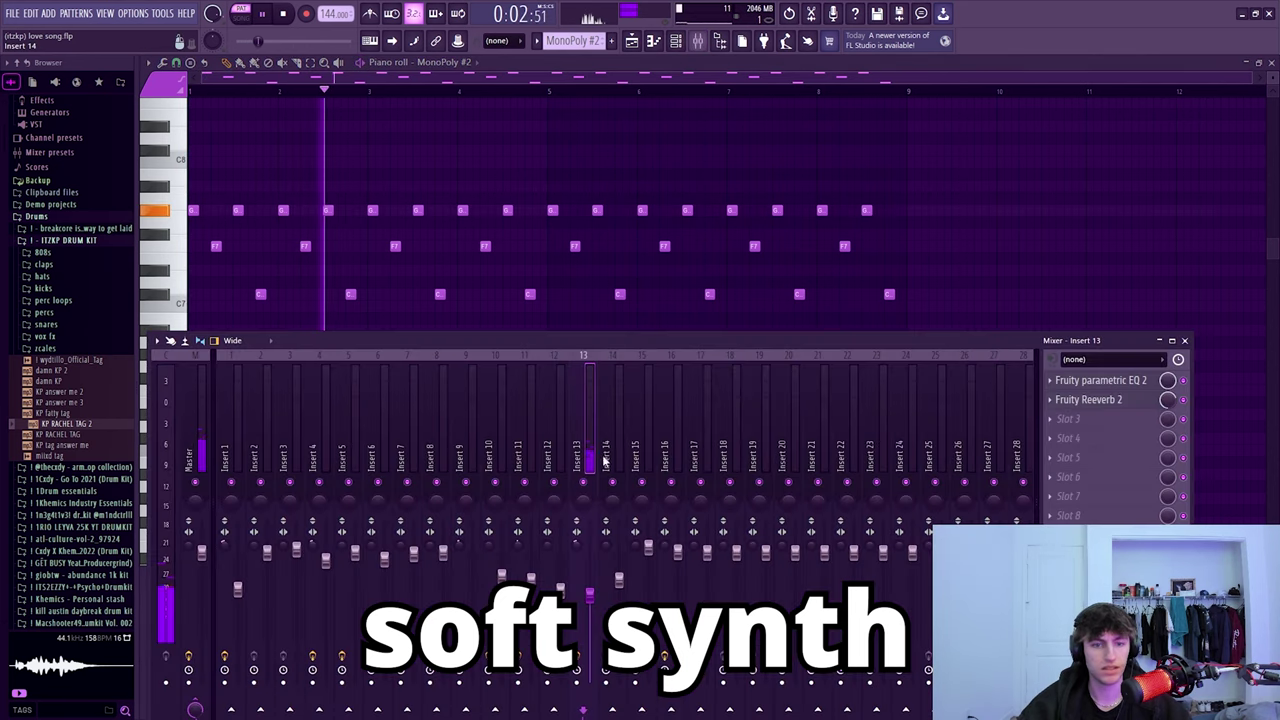
pyautogui.click(1105, 400)
pyautogui.click(1130, 381)
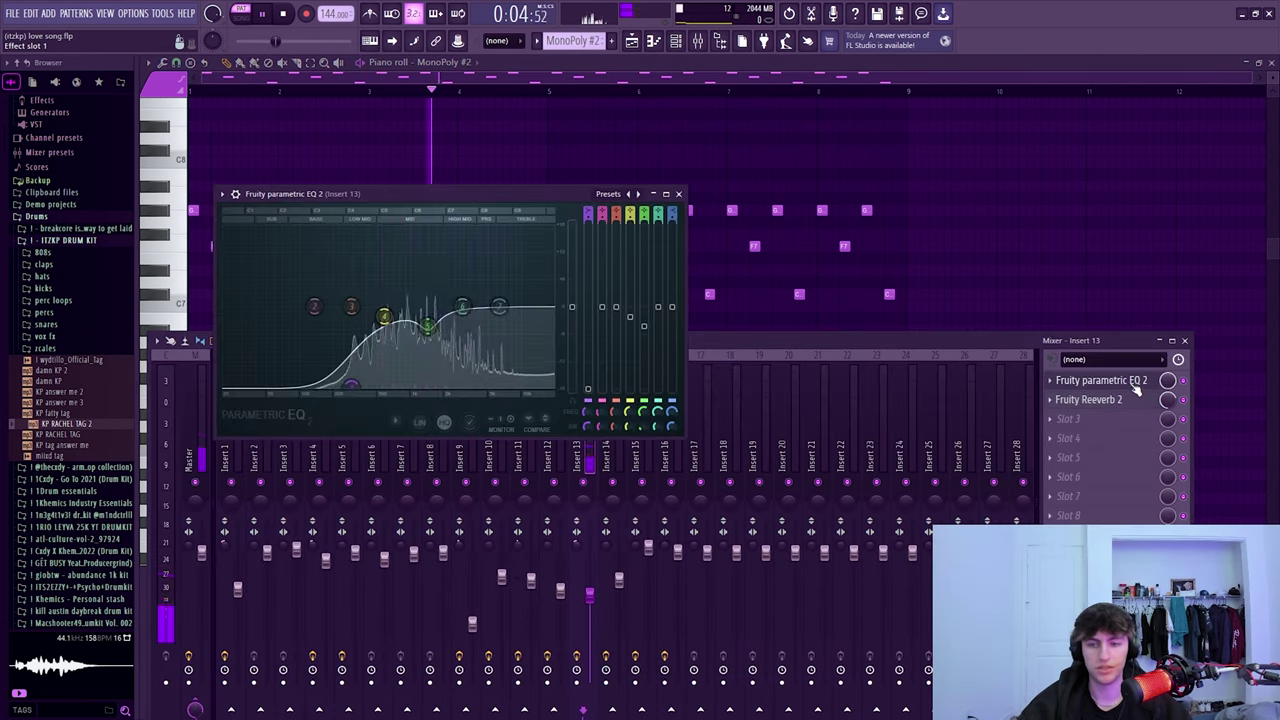
pyautogui.click(1130, 381)
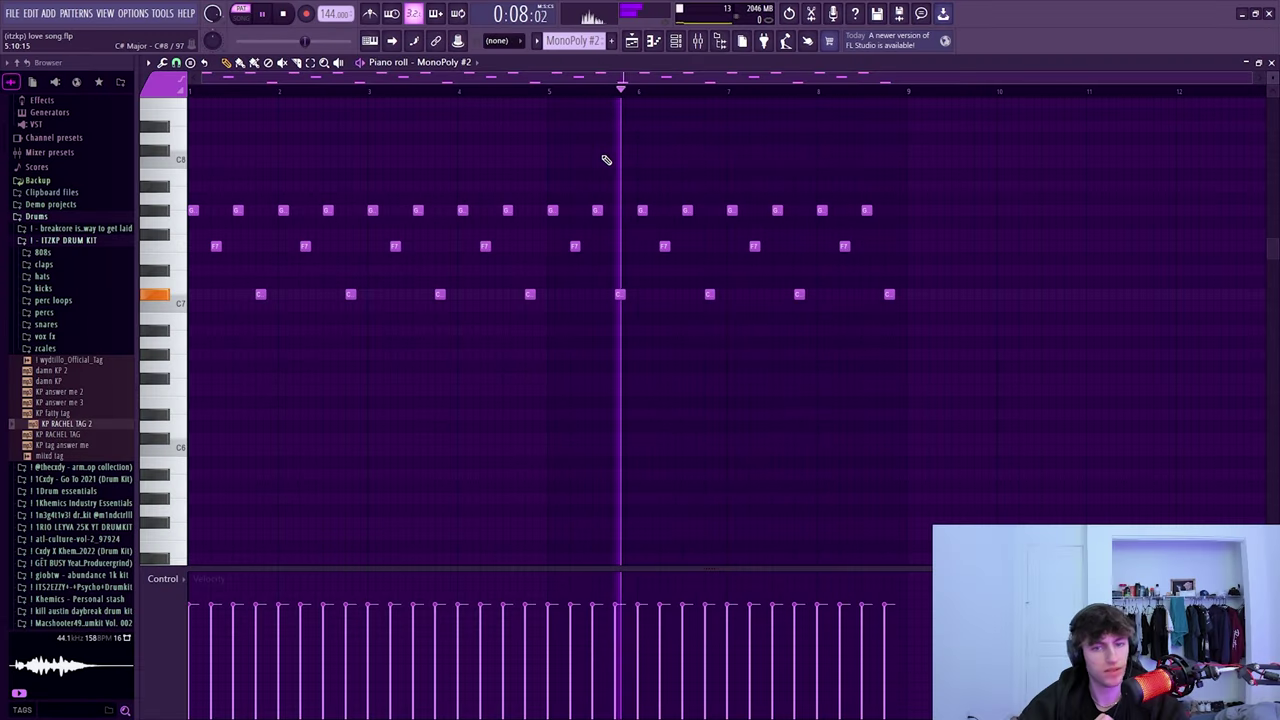
pyautogui.press('space')
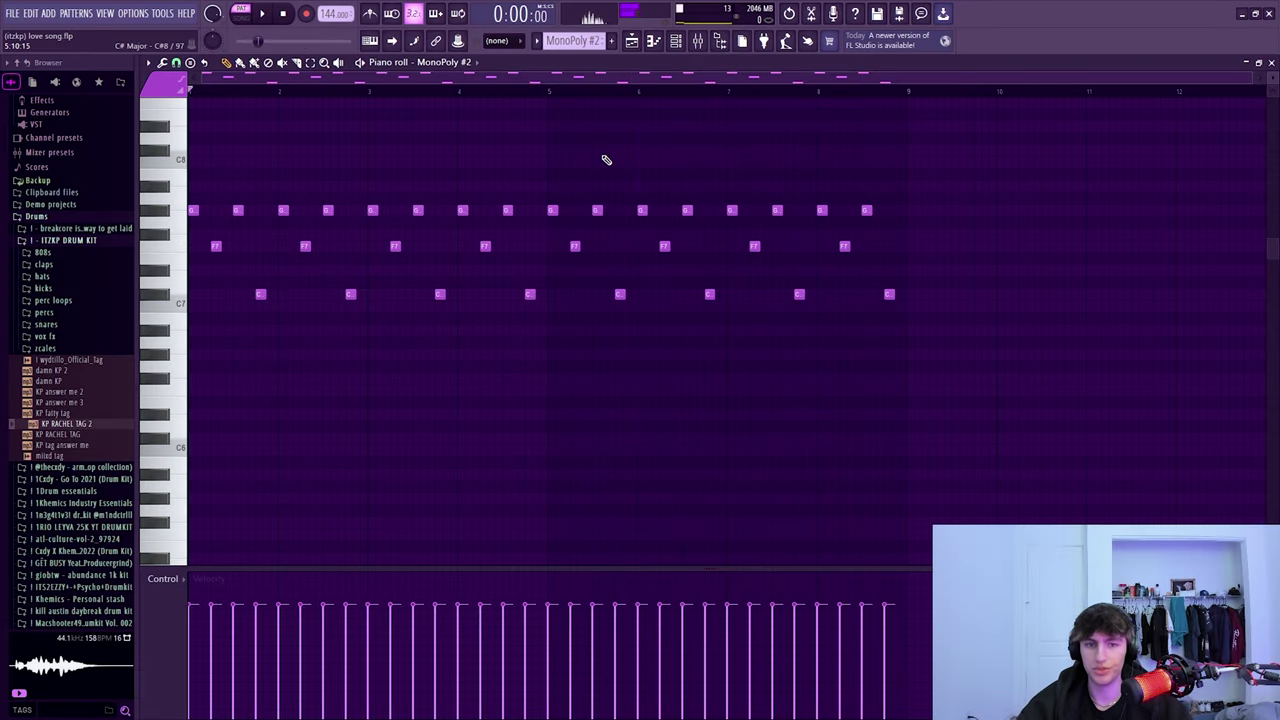
# Step: Review the Fruity Reeverb 2 and Fruity parametric EQ 2 settings on Insert 13 with playback stopped
pyautogui.click(699, 43)
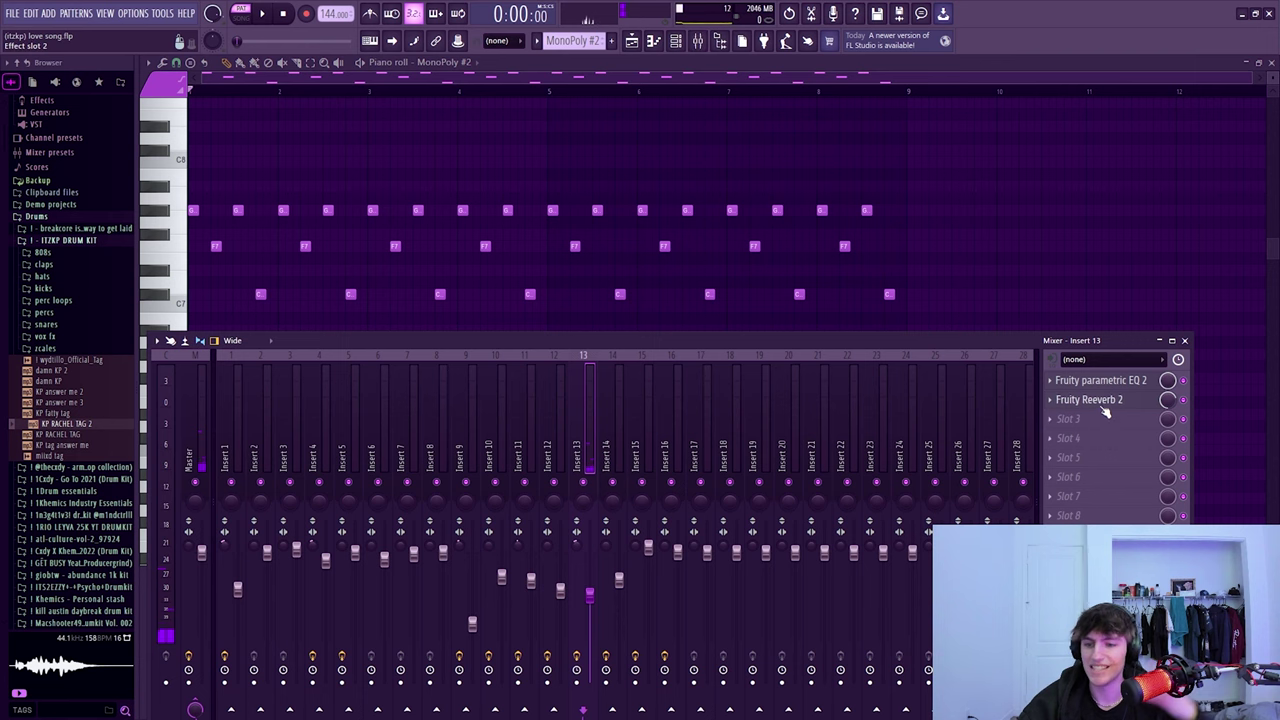
pyautogui.click(1107, 401)
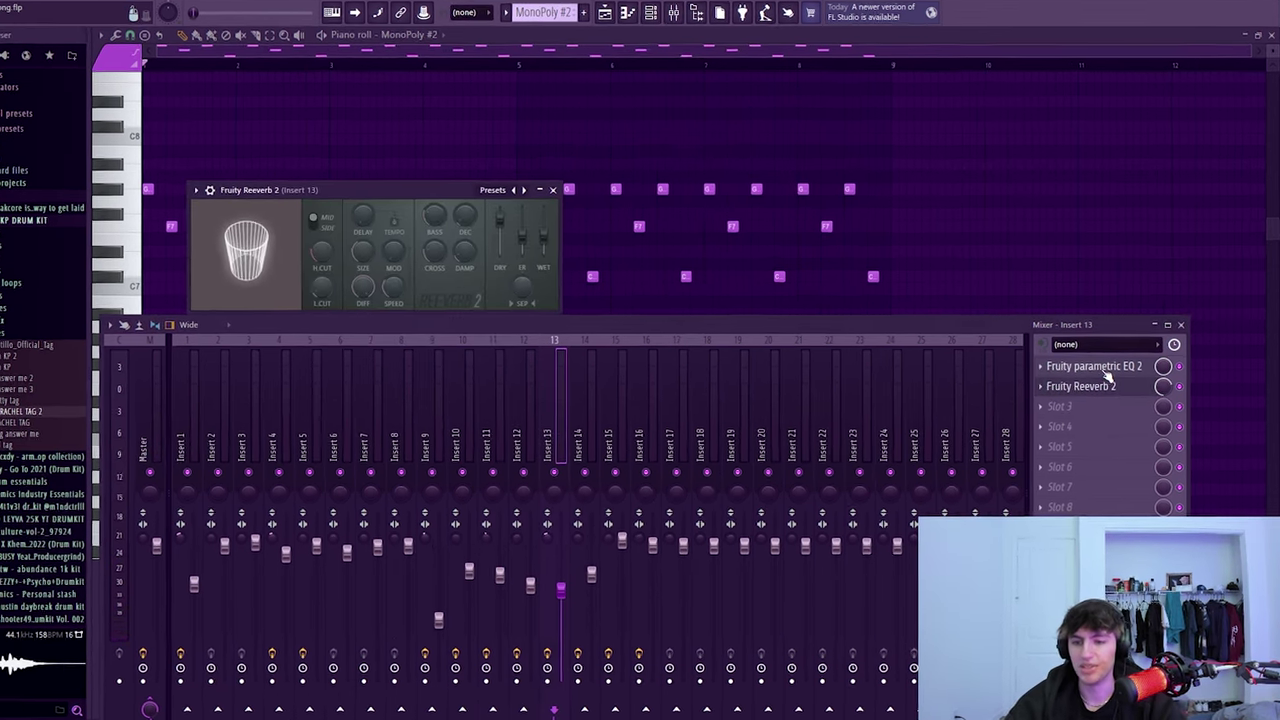
pyautogui.click(1108, 383)
pyautogui.click(1110, 384)
pyautogui.click(1110, 384)
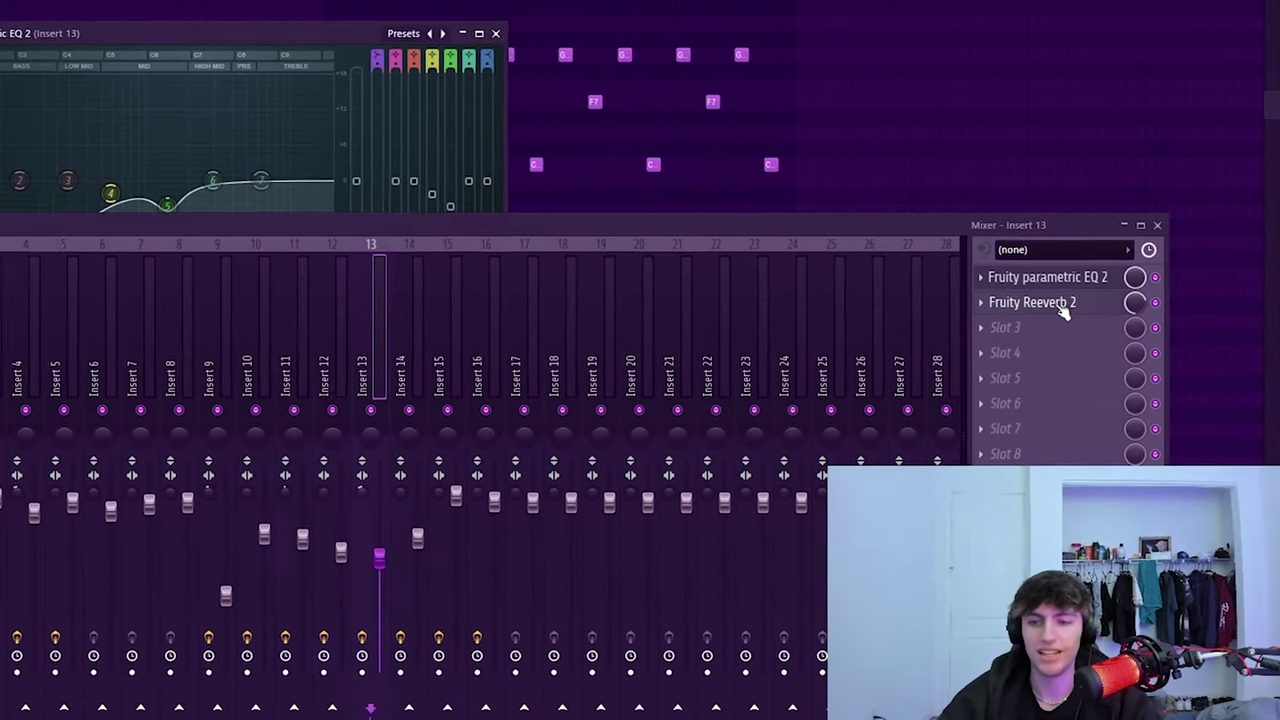
pyautogui.click(1078, 325)
pyautogui.click(1032, 212)
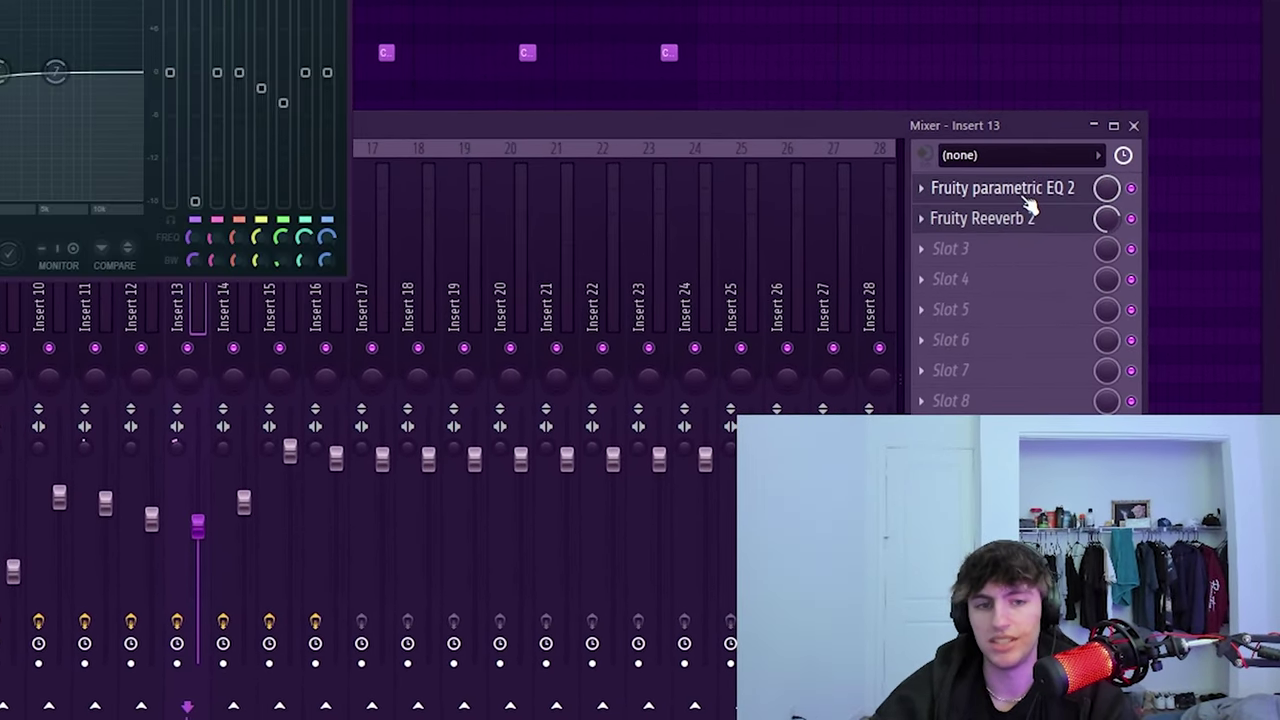
pyautogui.click(1039, 237)
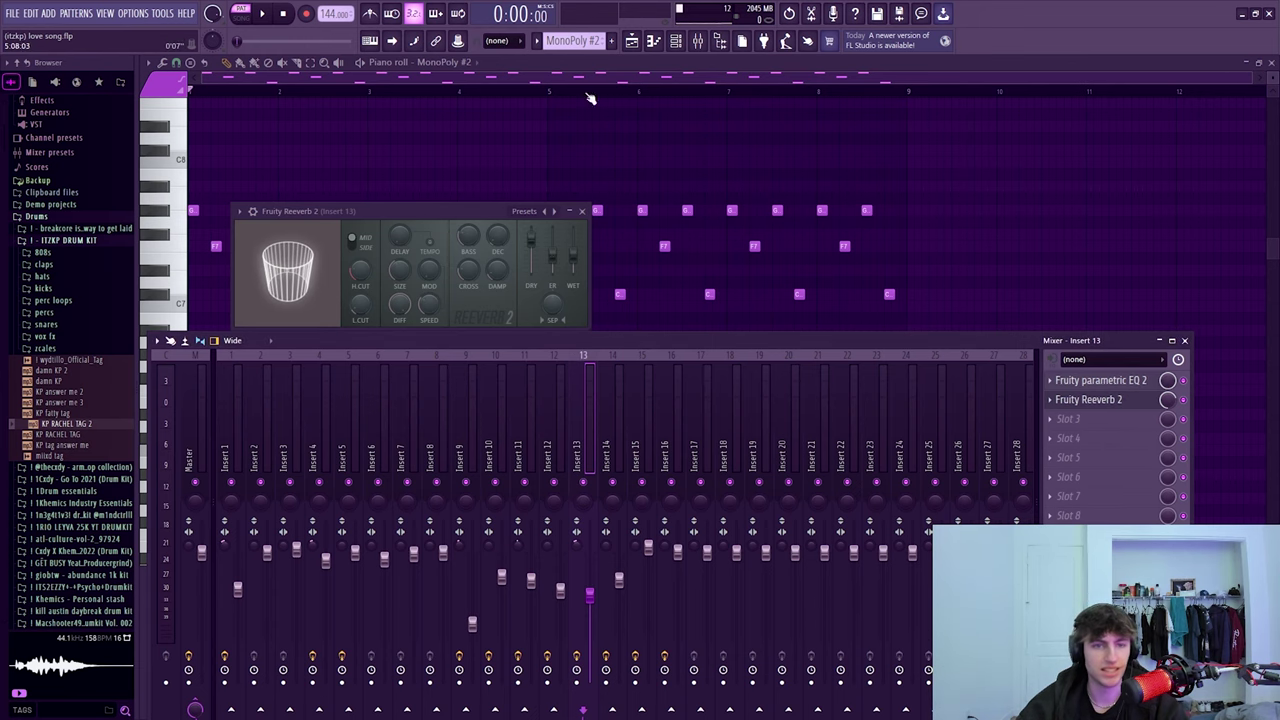
# Step: Open the MonoPoly #3 pattern from the playlist and inspect the Fruity parametric EQ 2 and Fruity Reeverb 2 on Insert 14 during playback
pyautogui.press('F5')
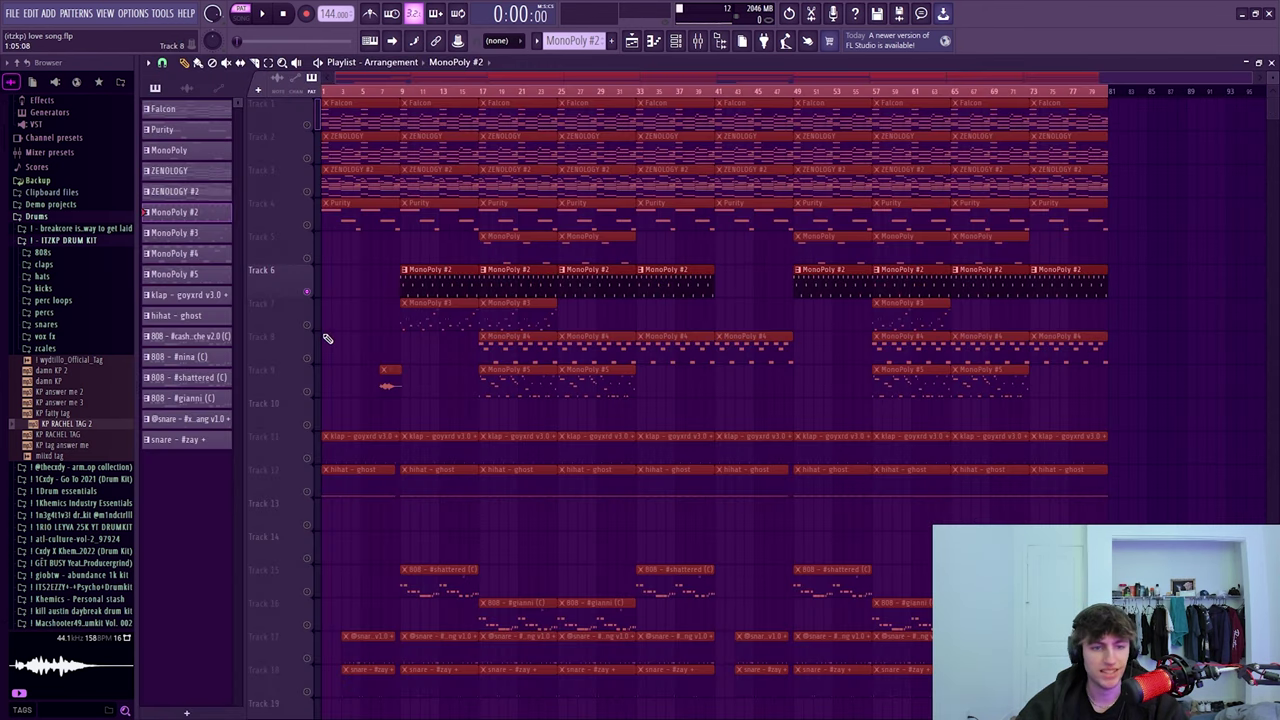
pyautogui.doubleClick(449, 317)
pyautogui.scroll(-5, 455, 300)
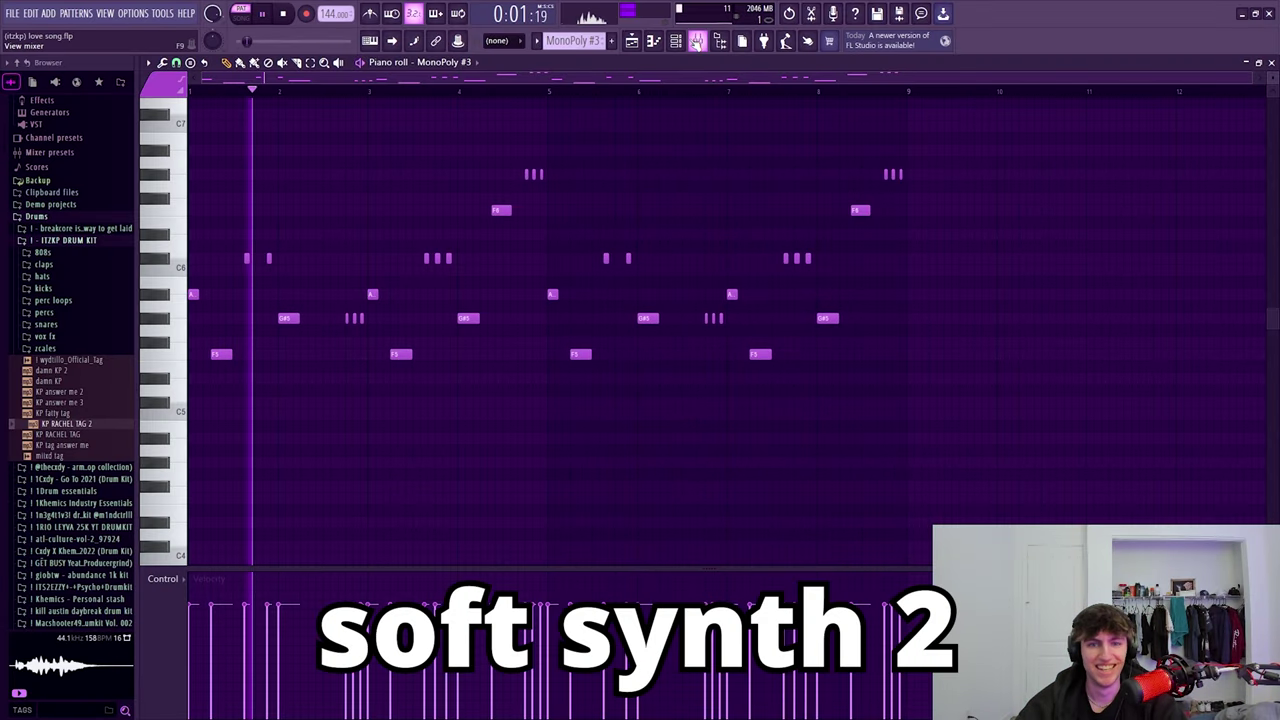
pyautogui.press('F9')
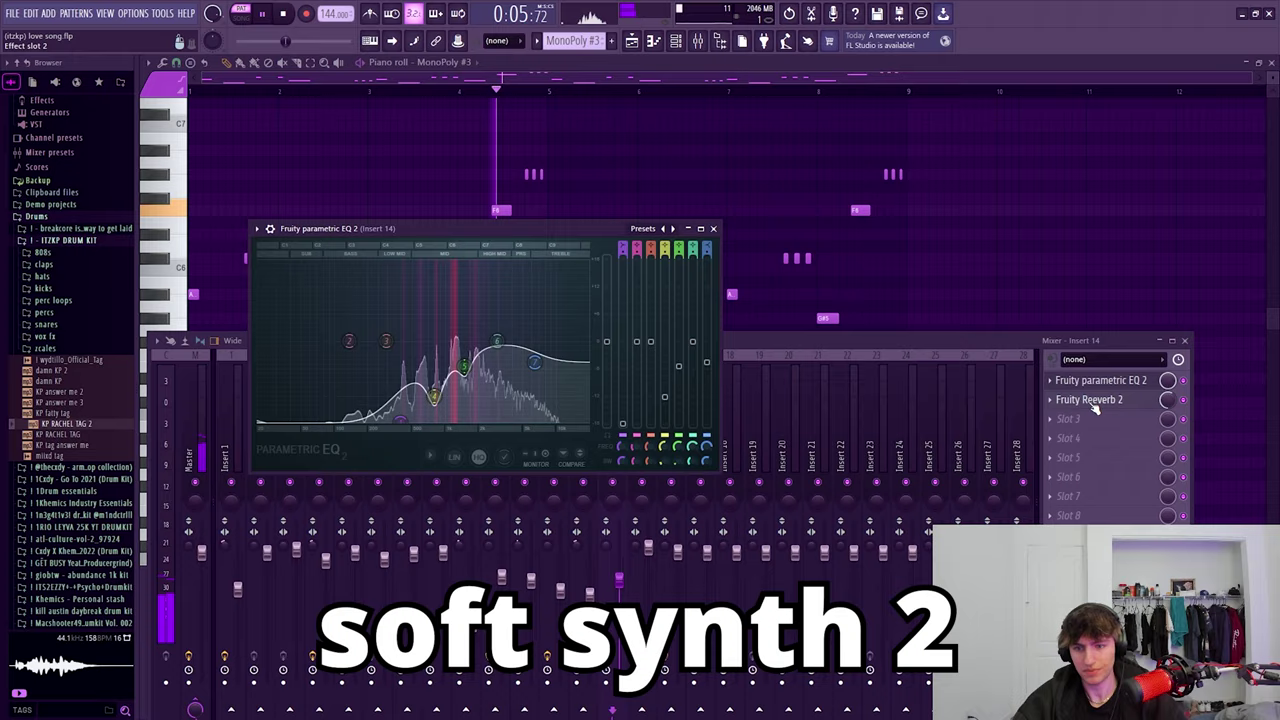
pyautogui.click(1092, 400)
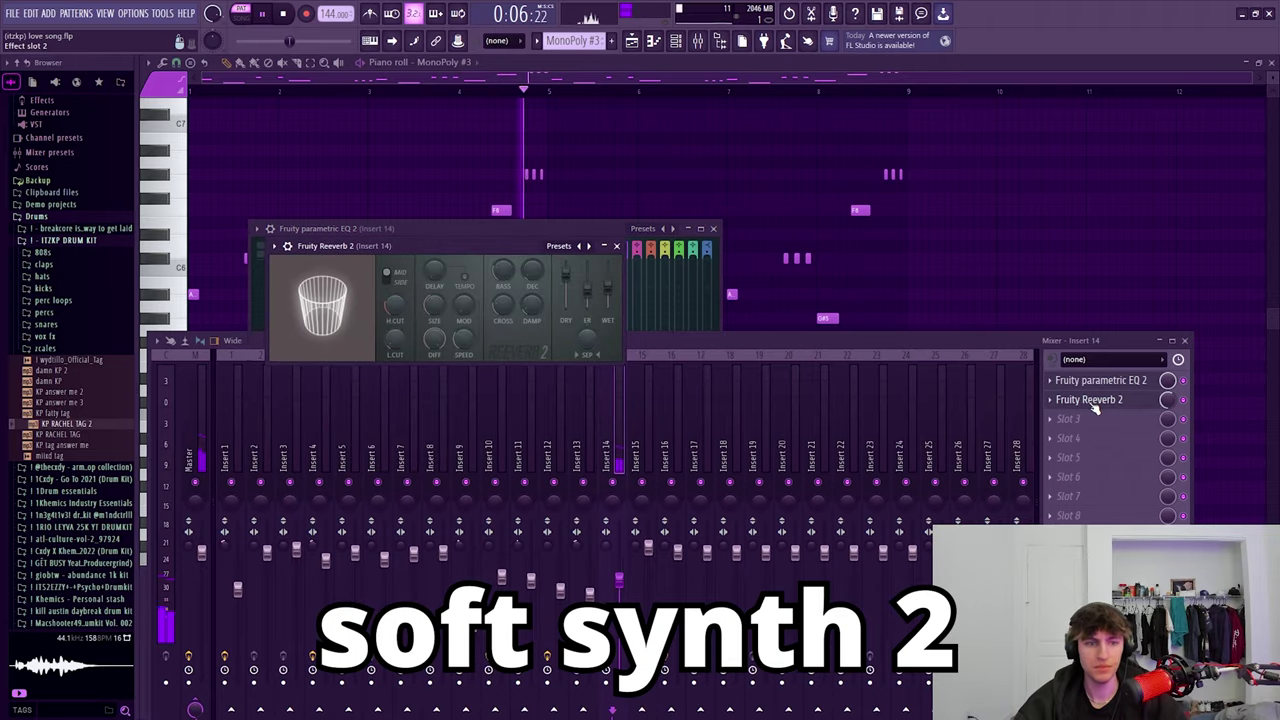
pyautogui.click(1092, 400)
pyautogui.click(1094, 384)
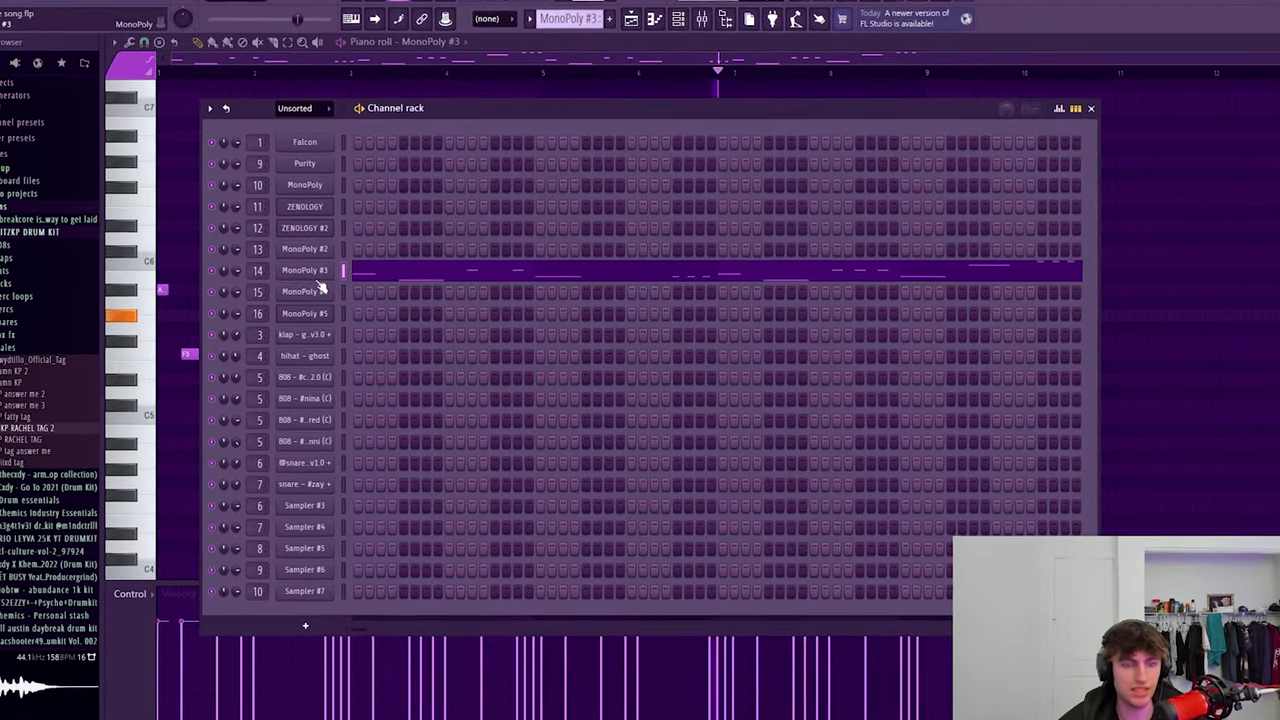
# Step: Check the MonoPoly #3 synth's beamofdark lead program, close the channel rack and stop playback
pyautogui.click(316, 276)
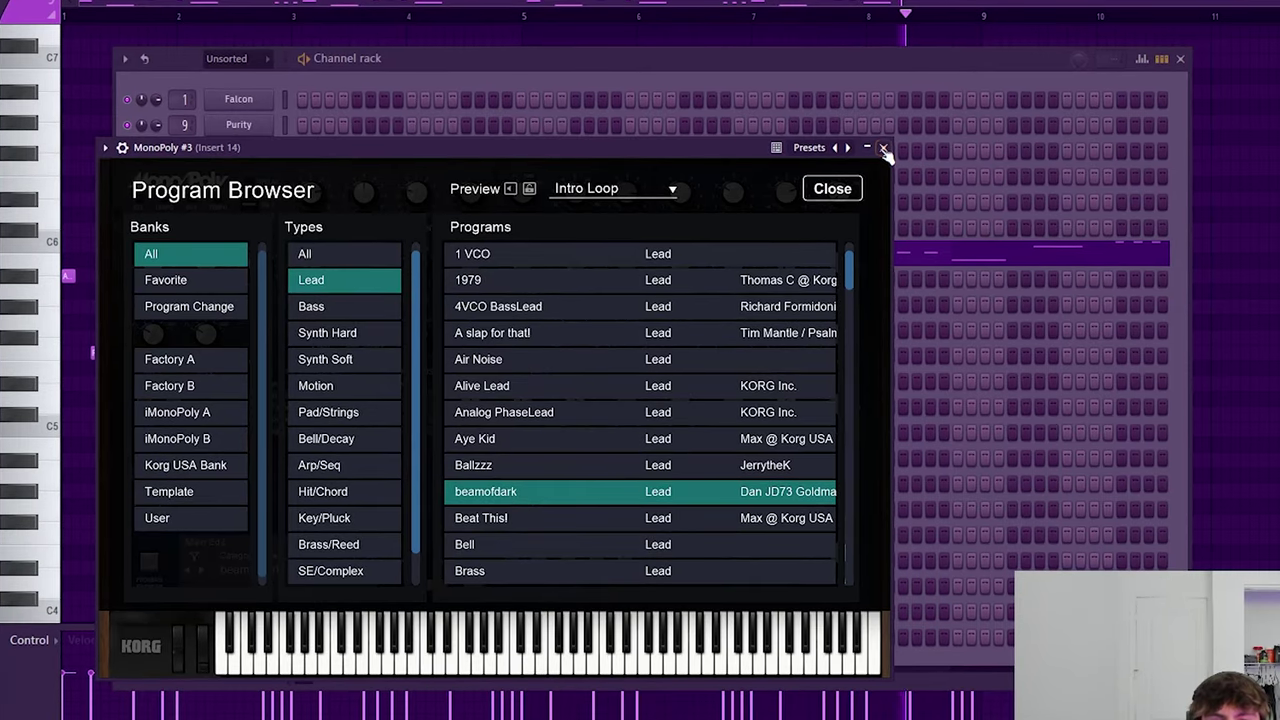
pyautogui.click(883, 148)
pyautogui.click(795, 3)
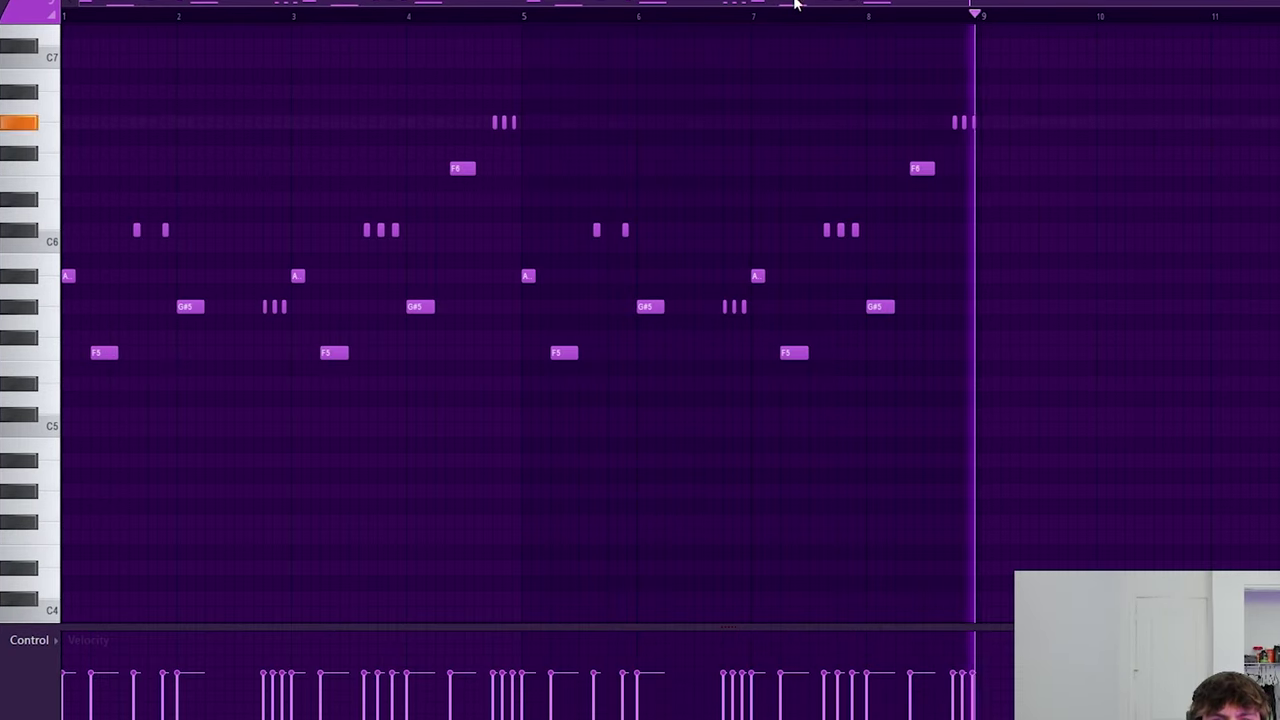
pyautogui.press('space')
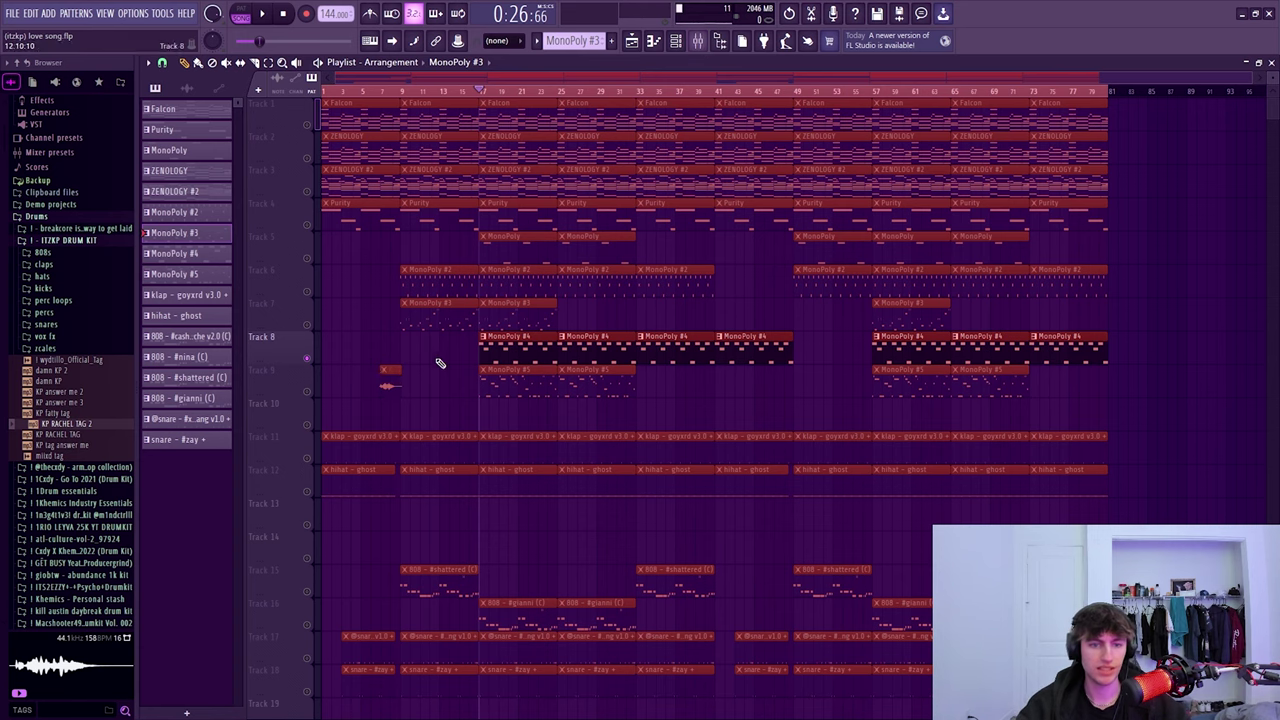
# Step: Play the MonoPoly #4 pattern from the playlist and inspect the Fruity parametric EQ 2 and Fruity Reeverb 2 on Insert 15
pyautogui.doubleClick(516, 349)
pyautogui.press('space')
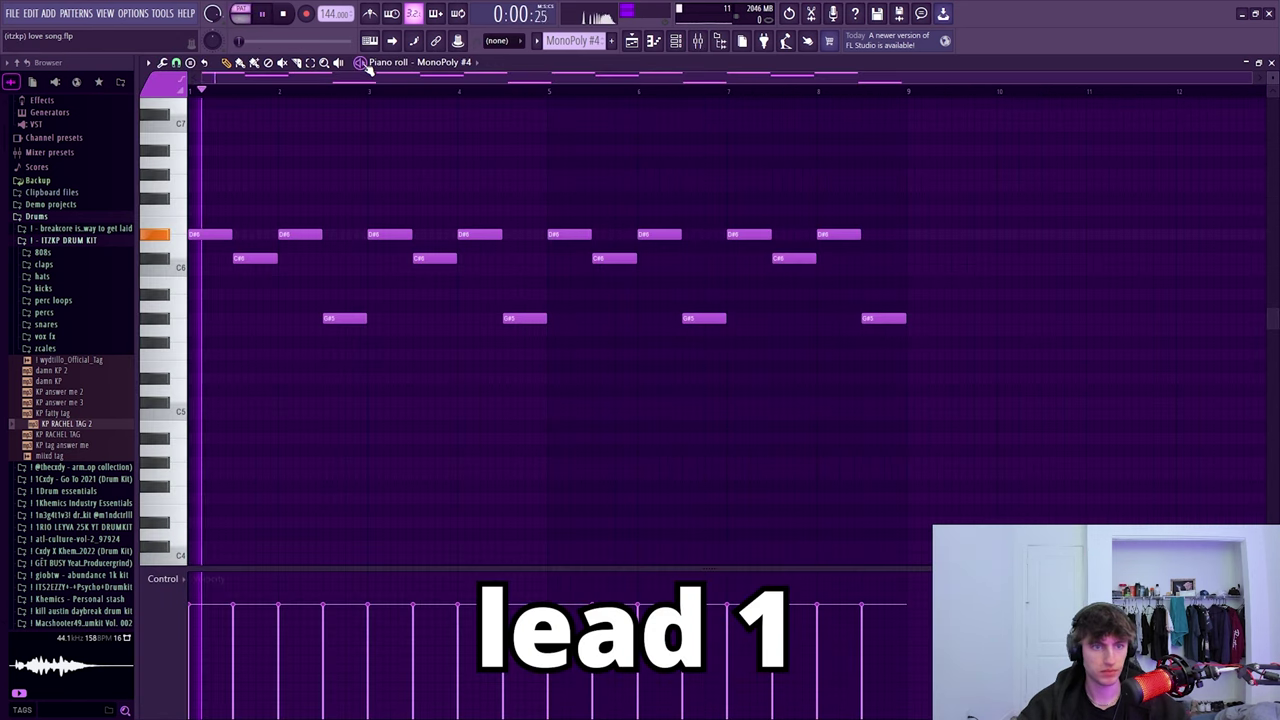
pyautogui.click(698, 40)
pyautogui.click(1088, 382)
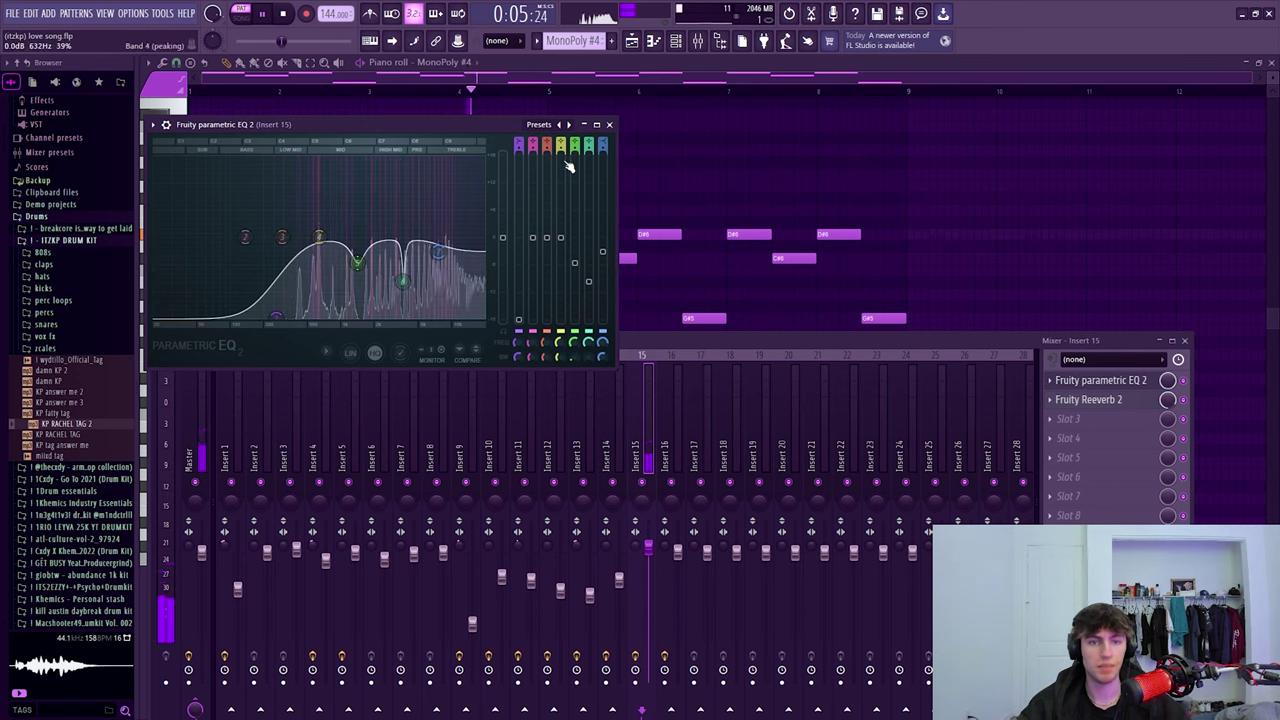
pyautogui.click(612, 127)
pyautogui.click(1095, 400)
pyautogui.click(1108, 402)
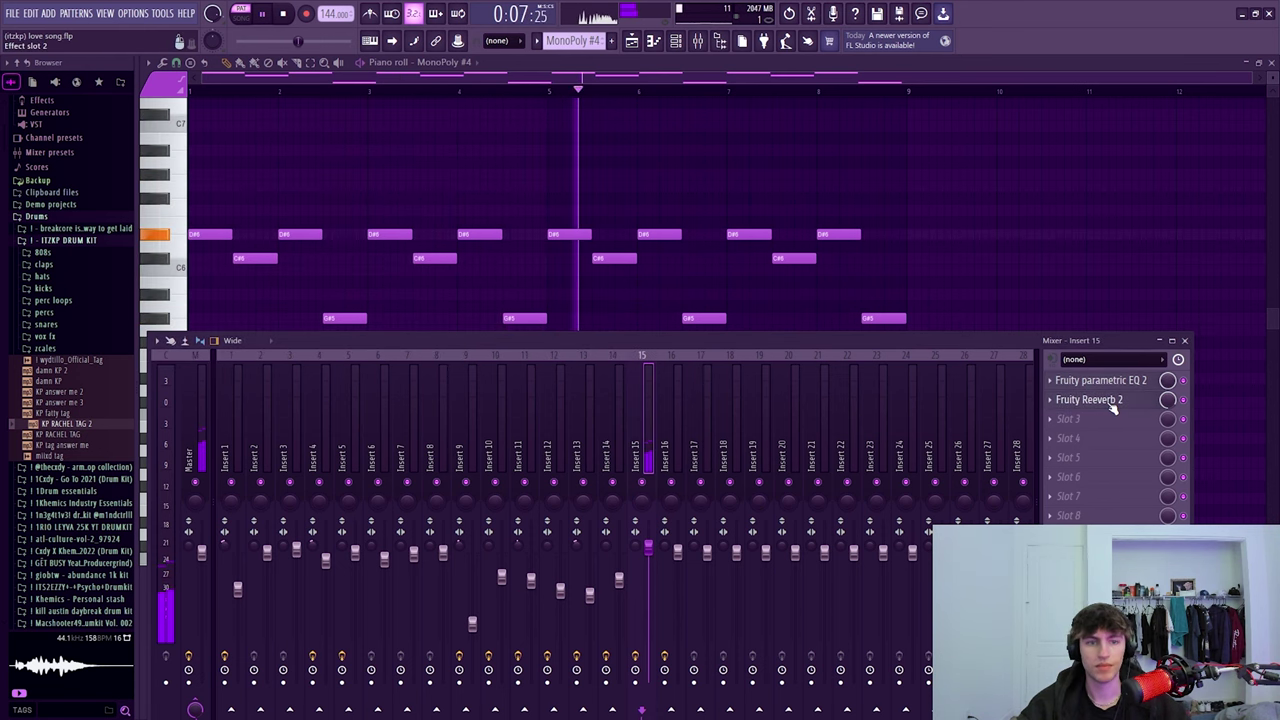
# Step: Close the mixer, review the MonoPoly #4 notes in the piano roll, stop playback and return to the playlist
pyautogui.click(661, 82)
pyautogui.scroll(-2, 768, 389)
pyautogui.scroll(1, 752, 357)
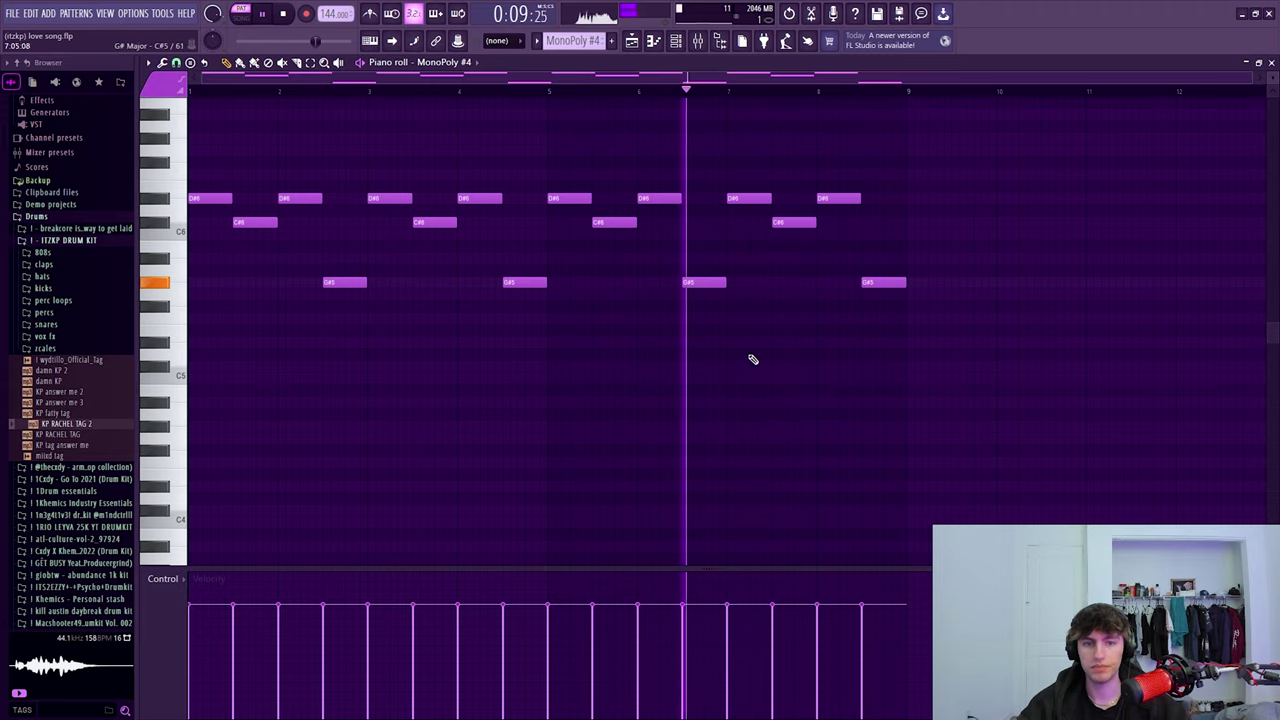
pyautogui.click(632, 41)
pyautogui.press('space')
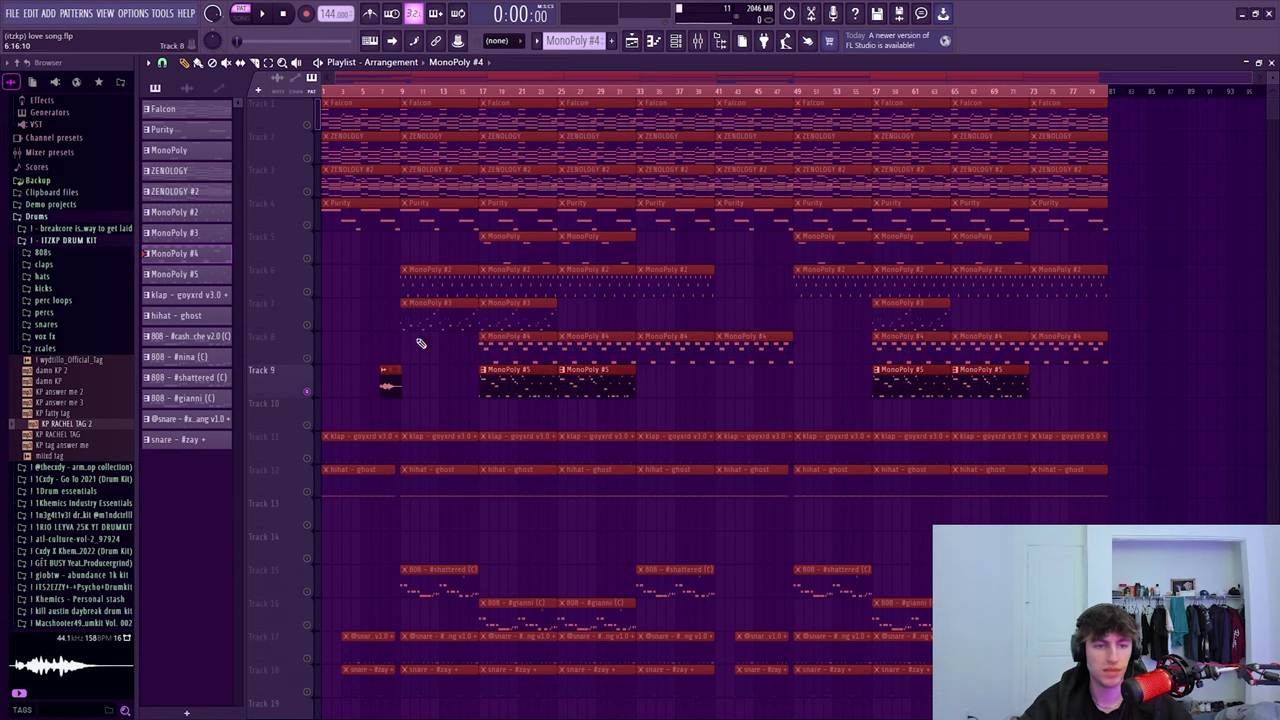
# Step: Open the MonoPoly #5 pattern and recheck the Fruity parametric EQ 2 and Fruity Reeverb 2 on Insert 15
pyautogui.doubleClick(519, 386)
pyautogui.scroll(-3, 457, 420)
pyautogui.press('F9')
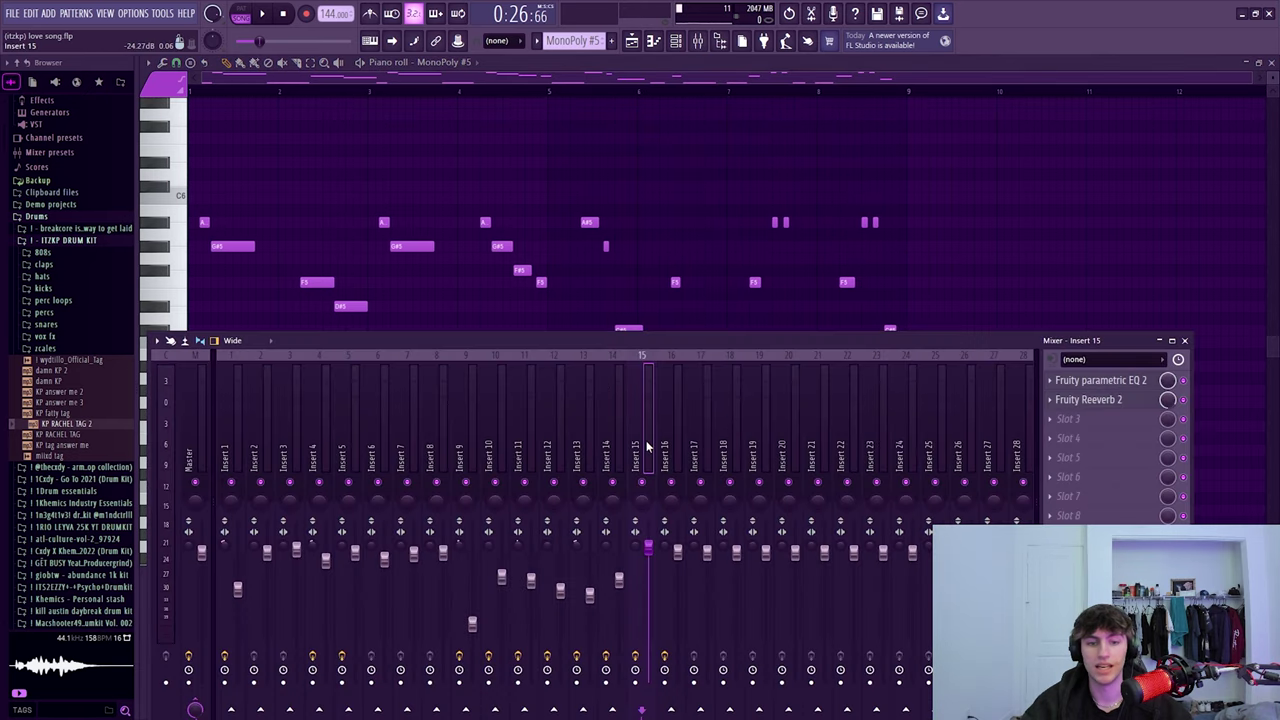
pyautogui.click(1086, 381)
pyautogui.click(1086, 382)
pyautogui.click(1089, 400)
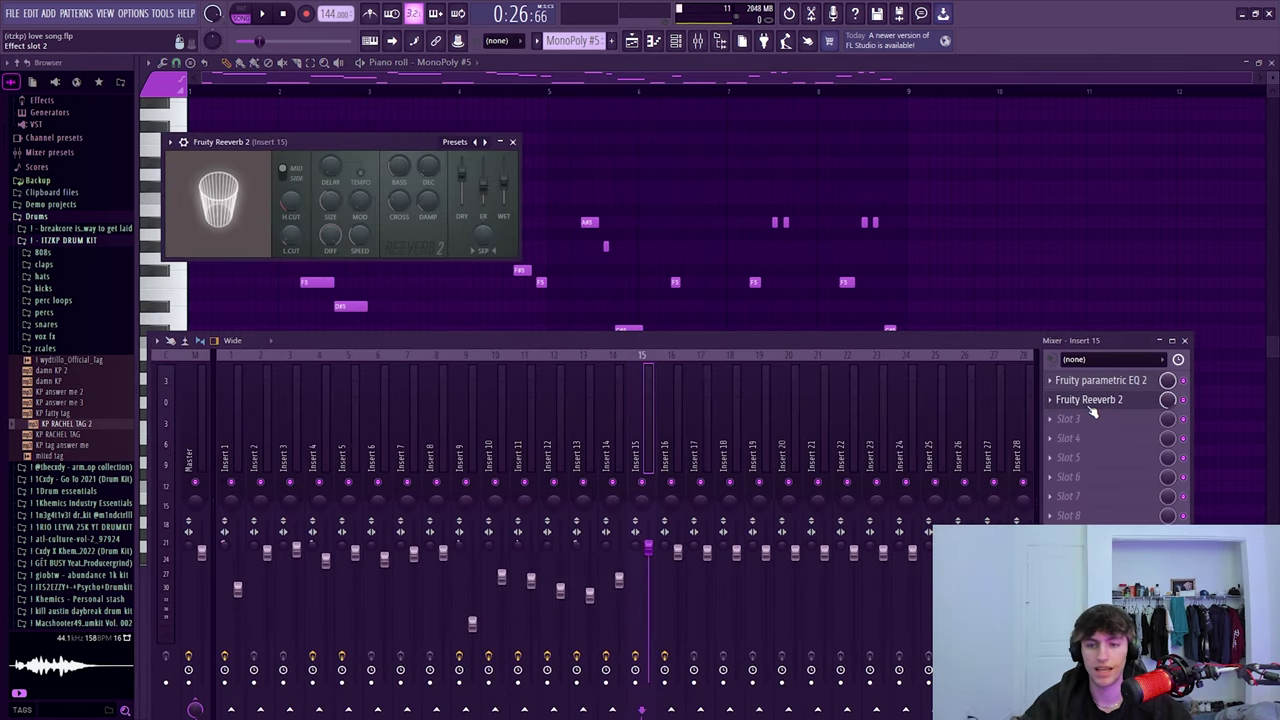
pyautogui.click(1092, 400)
pyautogui.click(1097, 400)
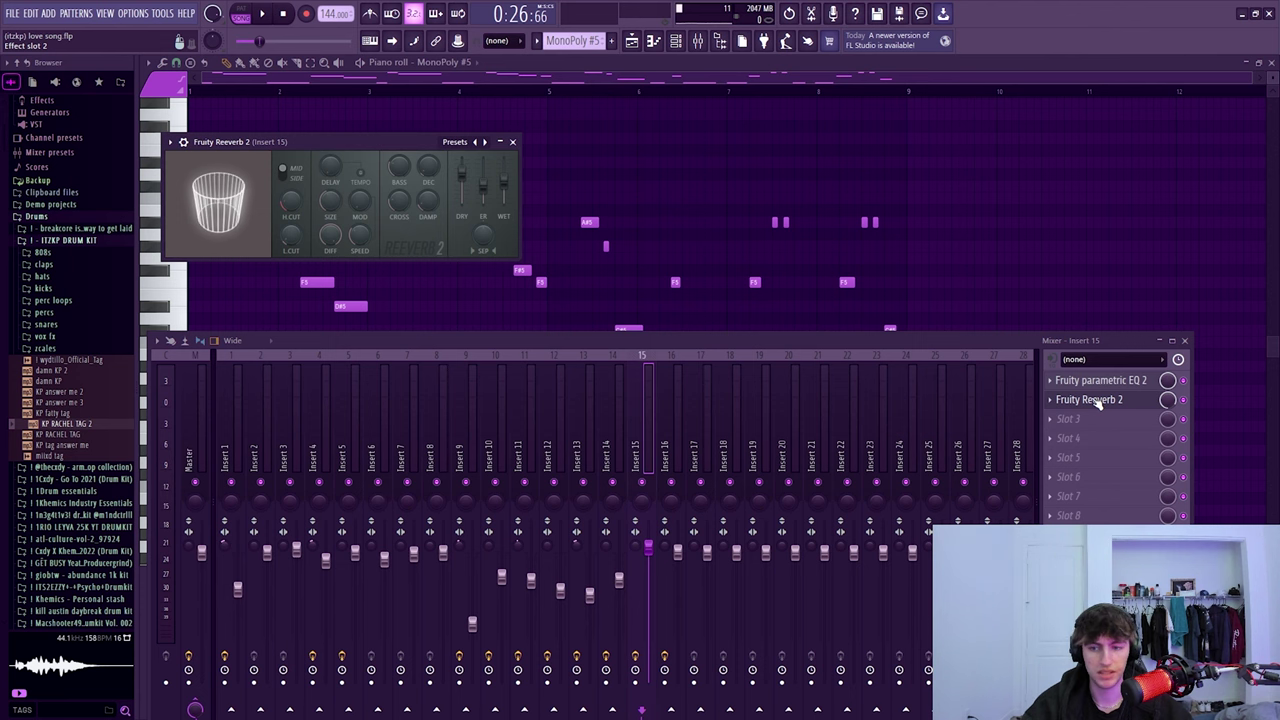
pyautogui.click(1088, 381)
pyautogui.click(1088, 381)
# Step: Close the mixer and listen to the MonoPoly #5 pattern in the piano roll
pyautogui.click(355, 80)
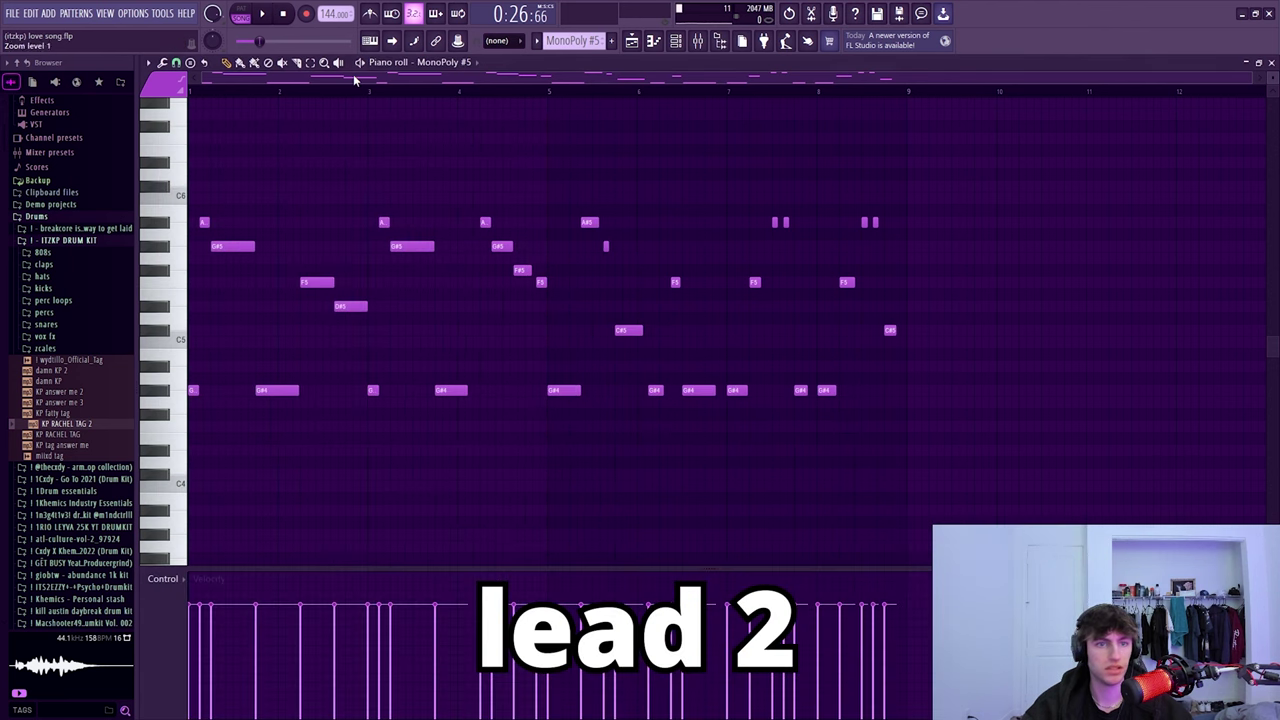
pyautogui.press('space')
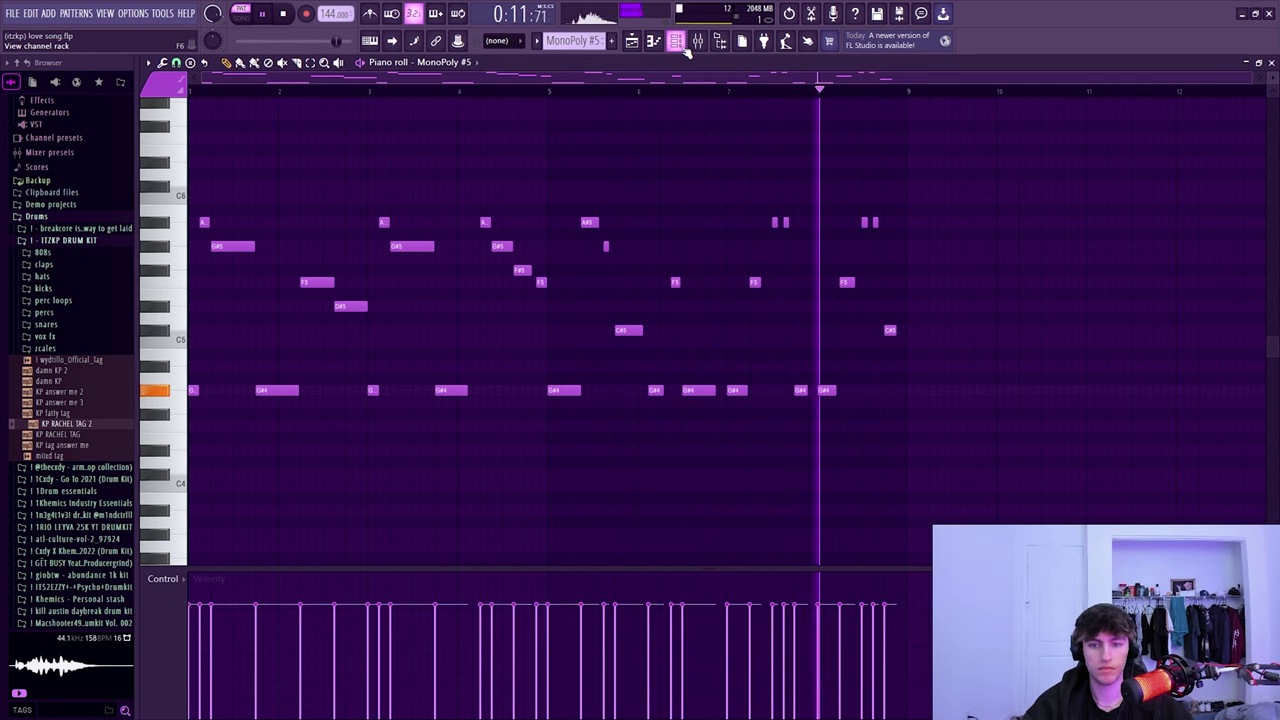
pyautogui.press('space')
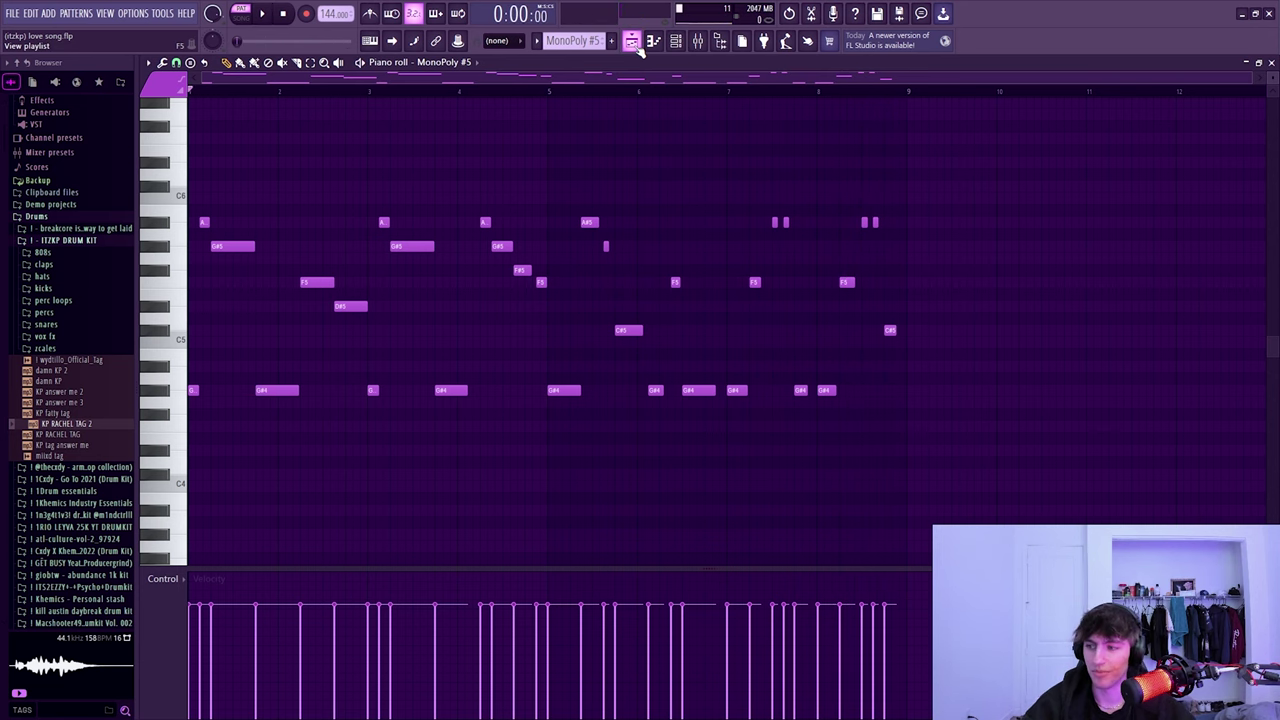
# Step: Reopen the MonoPoly #5 pattern from the playlist, examine its notes around bars 4 to 7 up close, and play it again
pyautogui.click(632, 43)
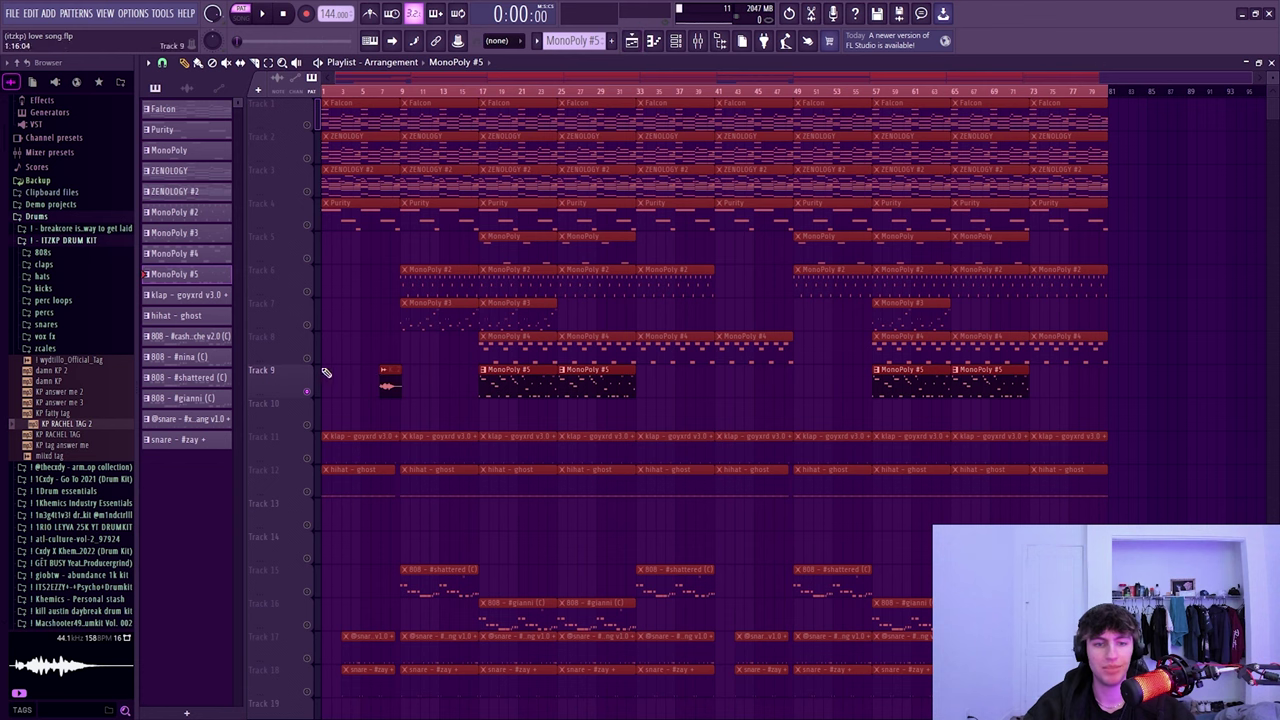
pyautogui.doubleClick(571, 374)
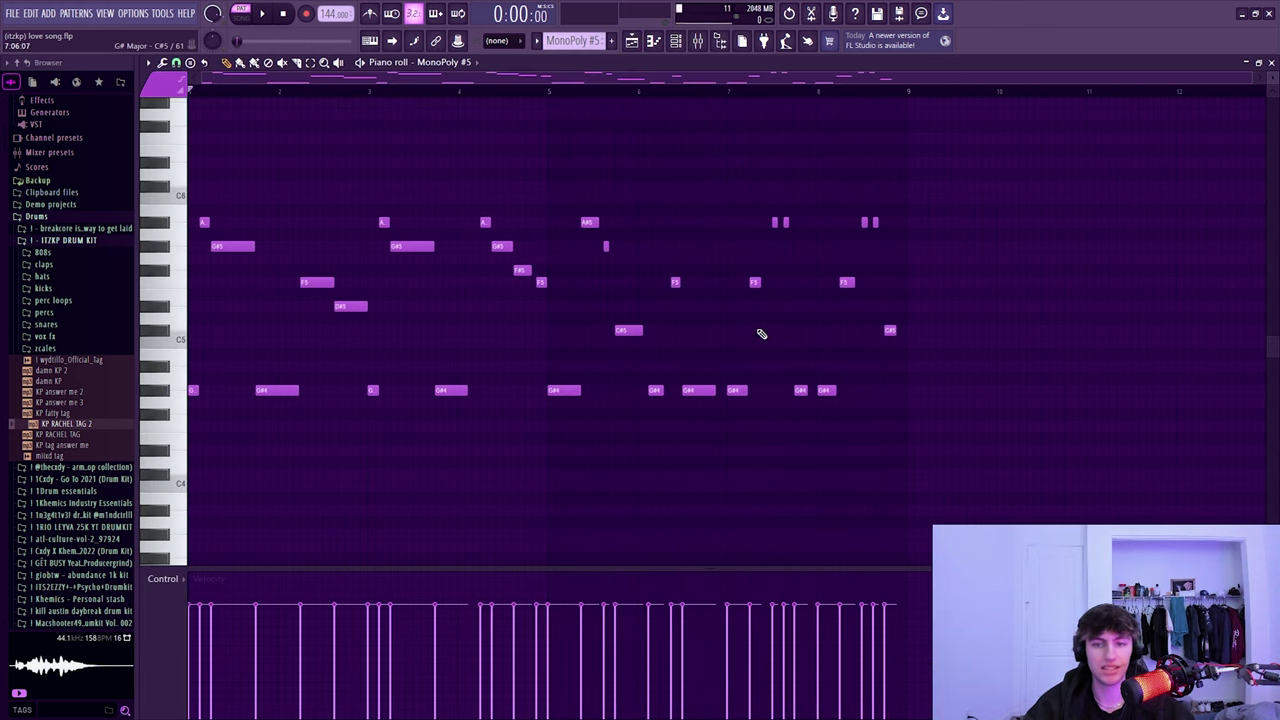
pyautogui.scroll(2, 605, 295)
pyautogui.scroll(2, 475, 271)
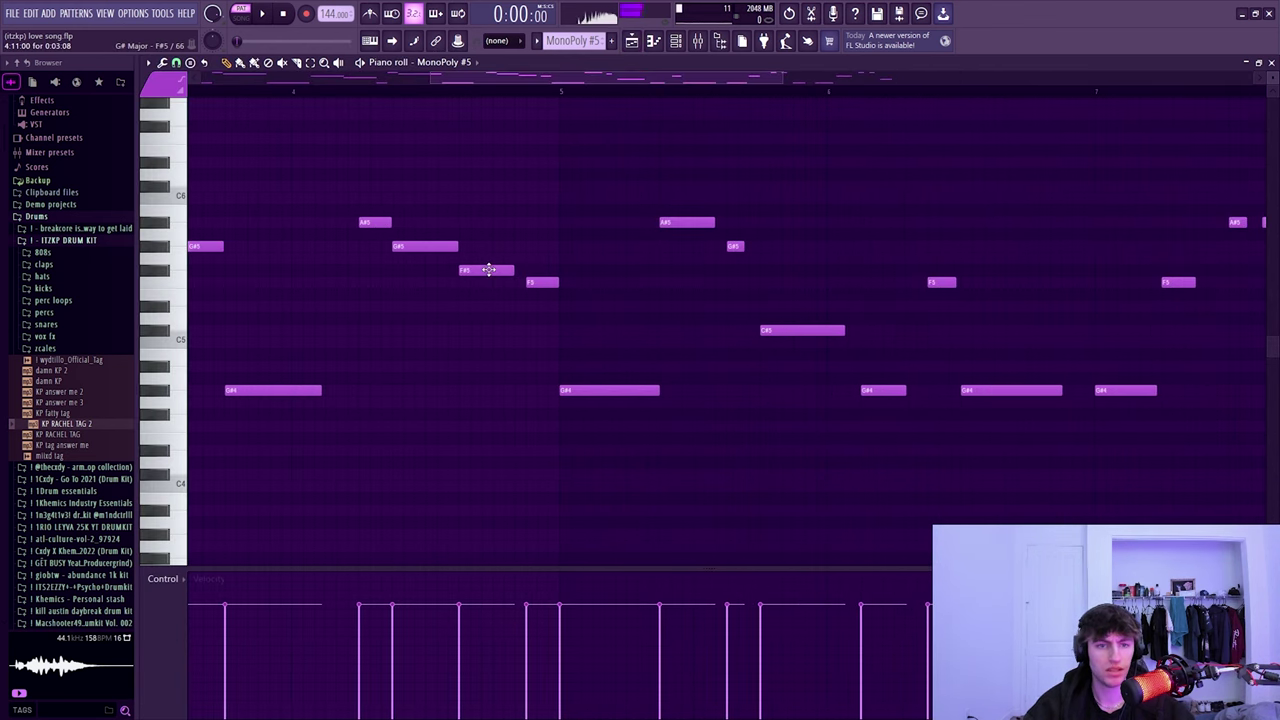
pyautogui.scroll(-4, 545, 280)
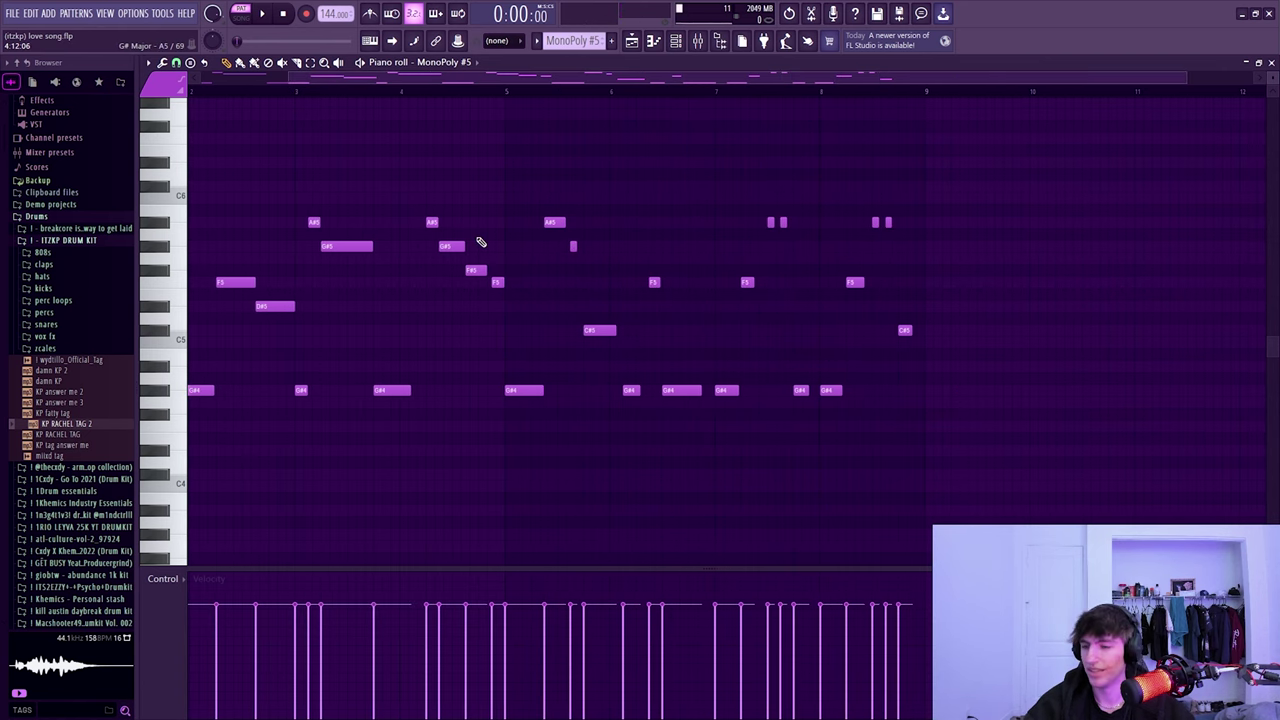
pyautogui.press('space')
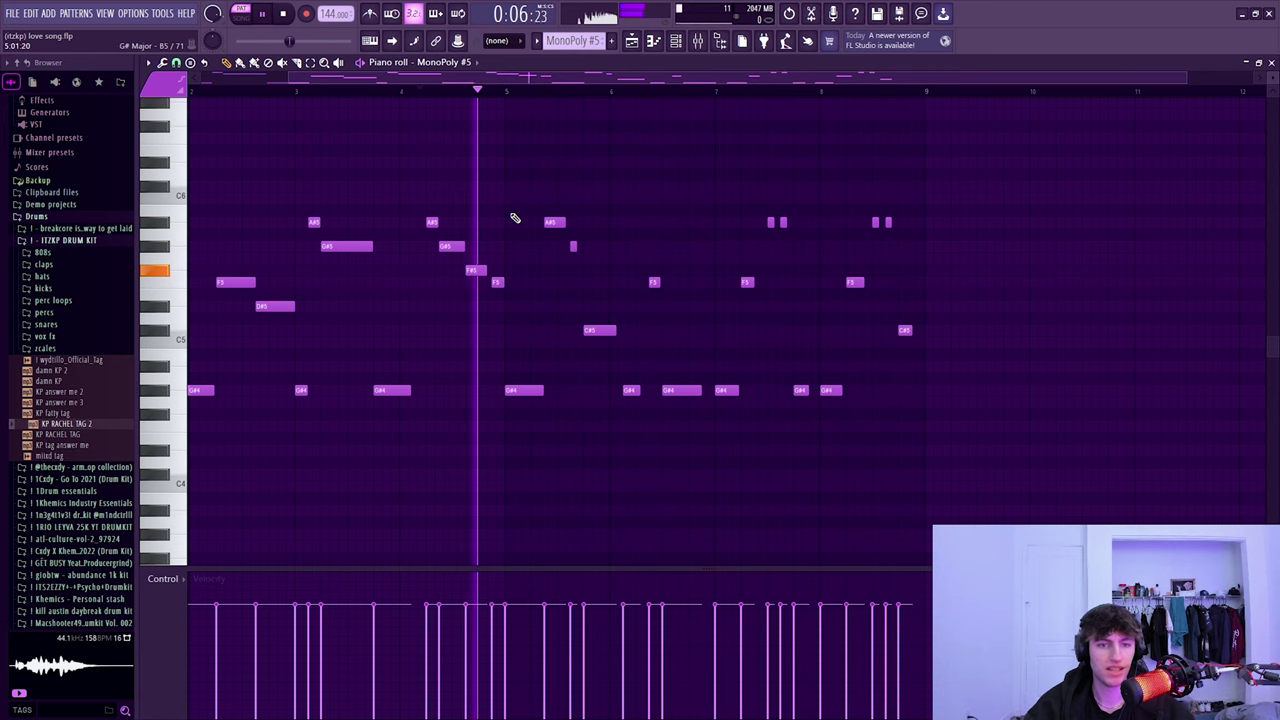
# Step: Stop the MonoPoly #5 pattern, return to the playlist and play the whole melody from bar 9
pyautogui.scroll(-1, 500, 263)
pyautogui.press('space')
pyautogui.press('F5')
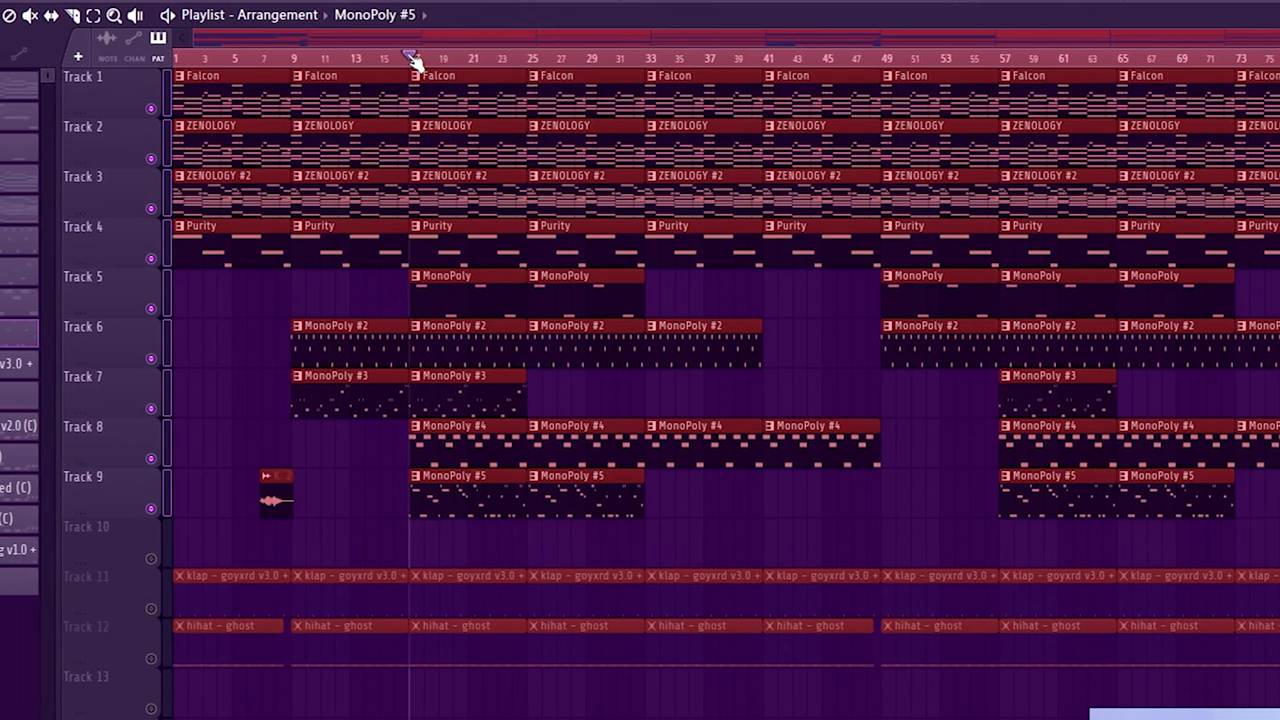
pyautogui.moveTo(413, 58); pyautogui.dragTo(317, 58)
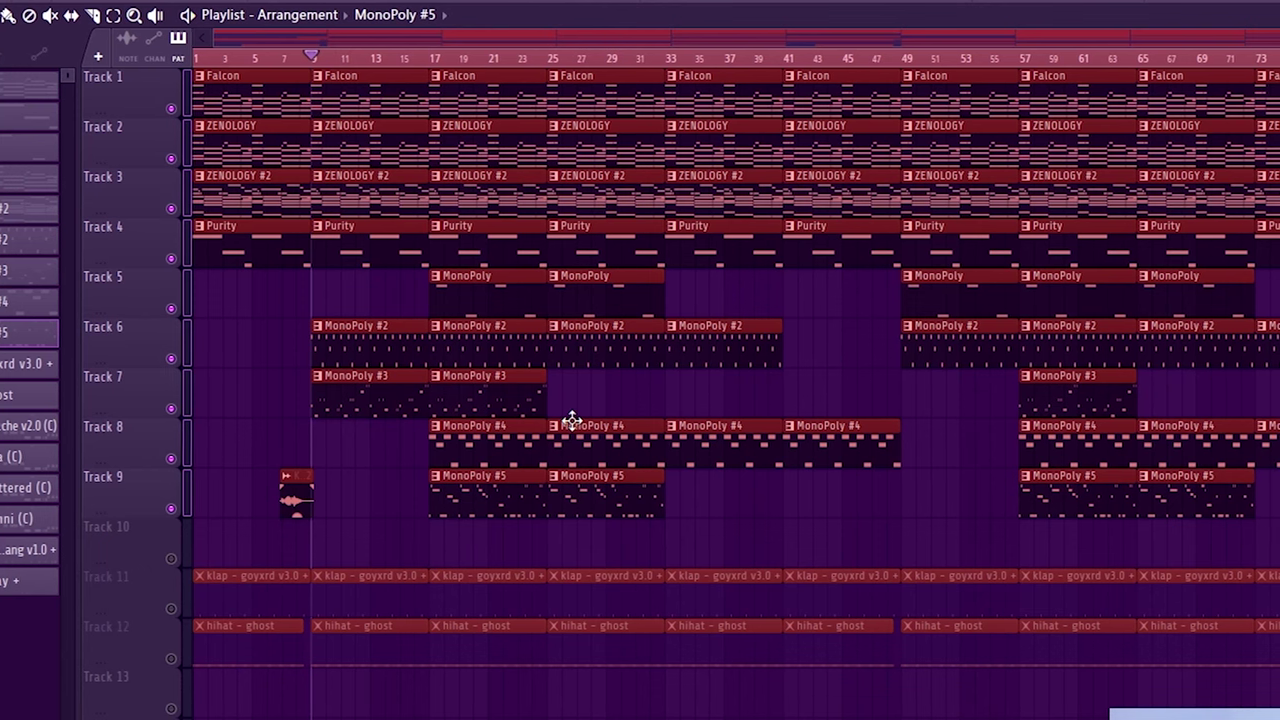
pyautogui.press('space')
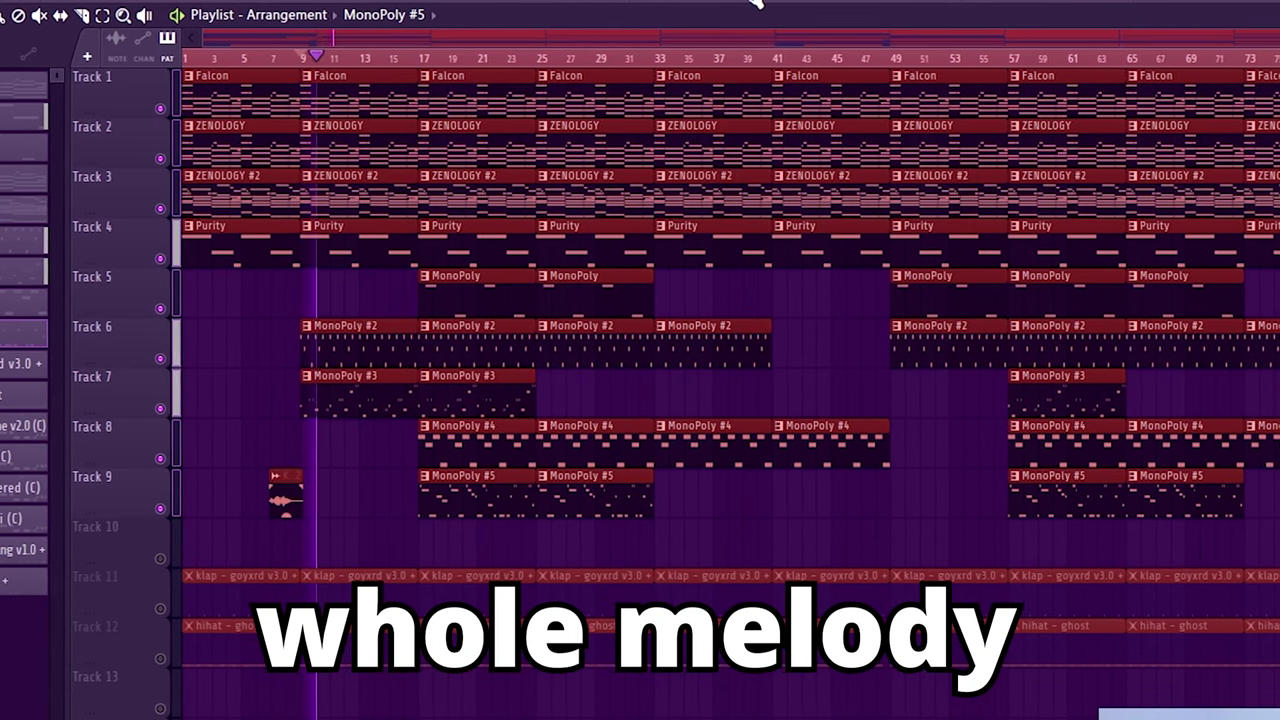
pyautogui.press('F9')
pyautogui.press('F9')
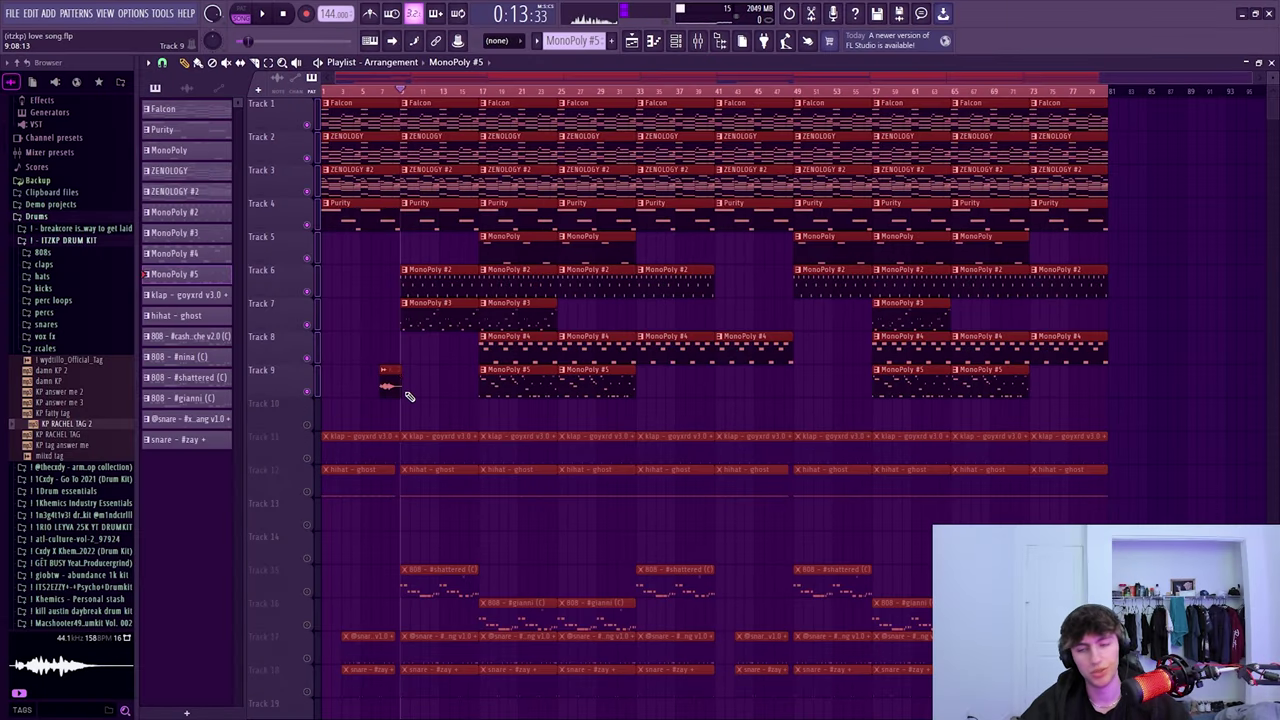
# Step: Mute the melody on playlist tracks 1 to 9 and enable the drum tracks 10 to 18
pyautogui.moveTo(314, 558); pyautogui.dragTo(314, 672)
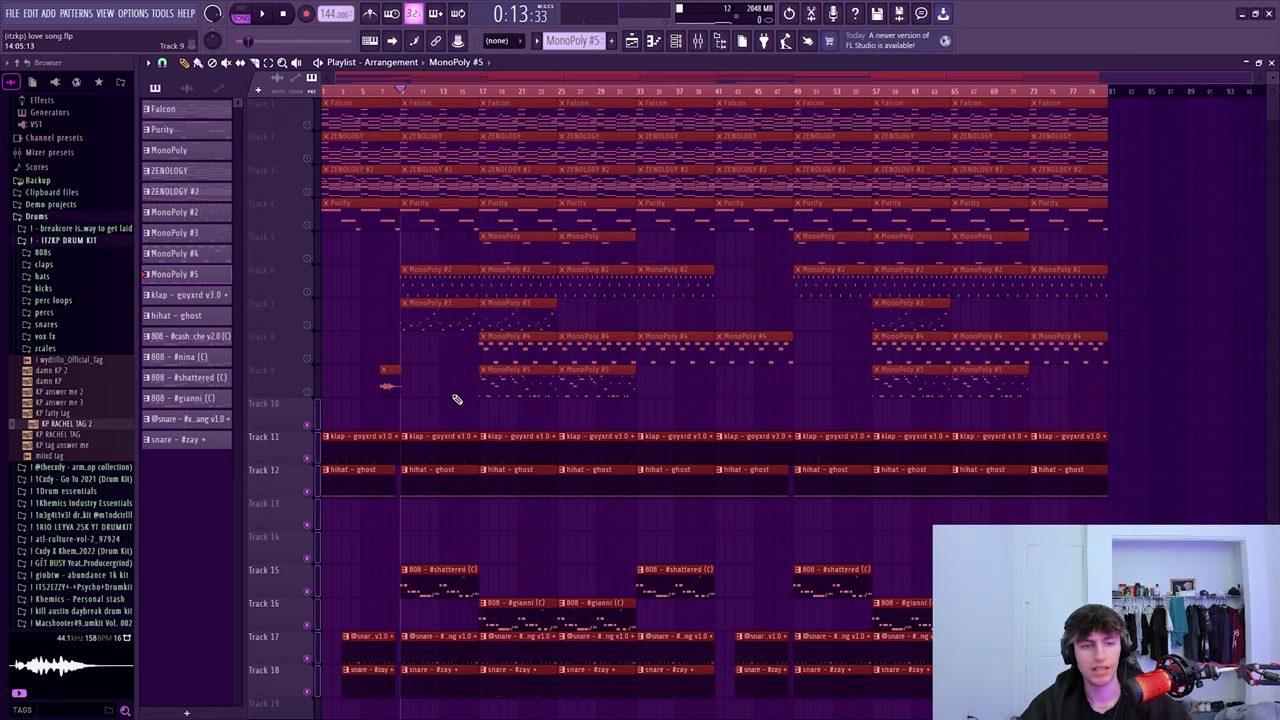
pyautogui.scroll(-1, 457, 397)
pyautogui.scroll(1, 457, 395)
pyautogui.scroll(-1, 382, 413)
pyautogui.scroll(1, 452, 404)
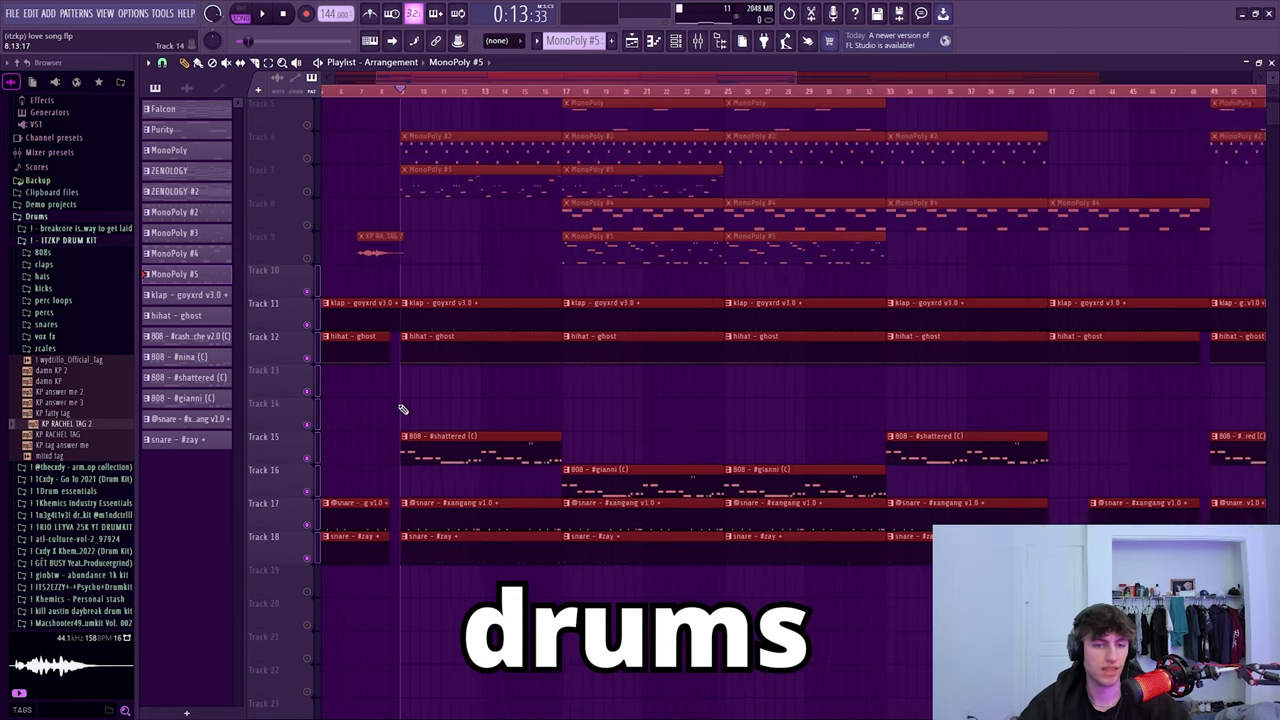
pyautogui.scroll(-3, 405, 406)
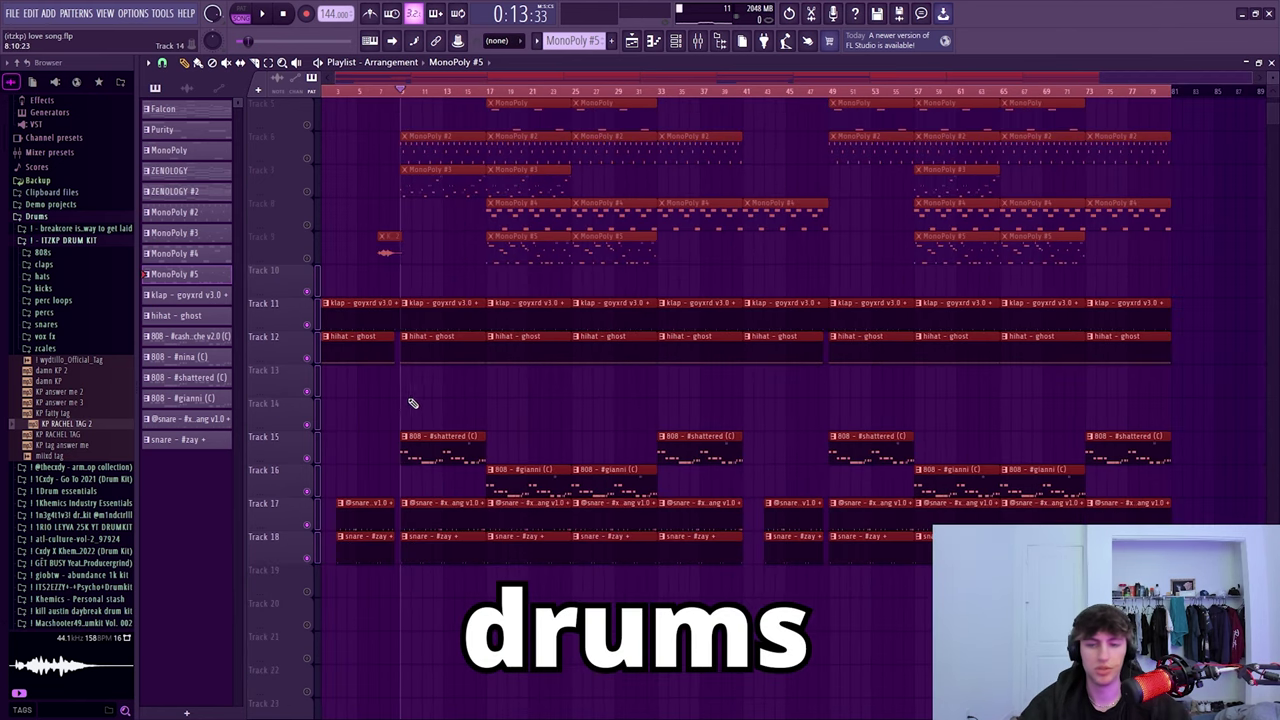
# Step: Move all the 808 and snare clips up two tracks so they occupy tracks 13 to 16
pyautogui.moveTo(1160, 615); pyautogui.dragTo(318, 397)
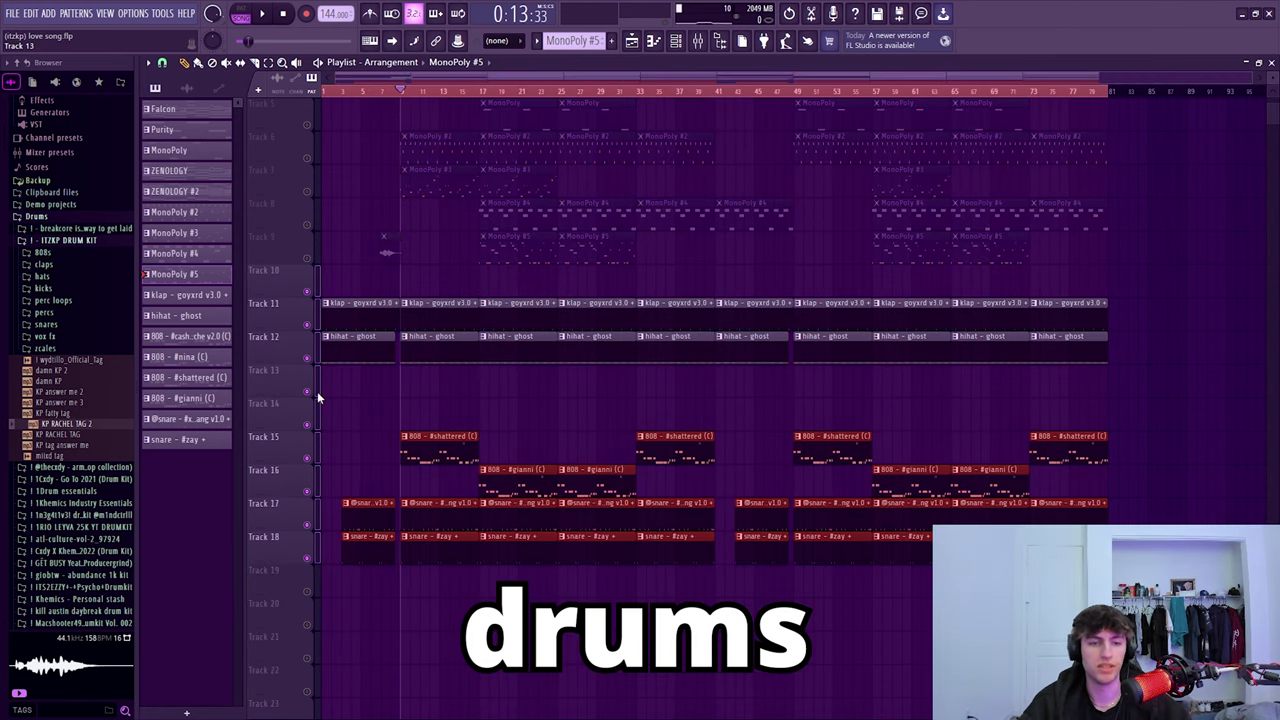
pyautogui.hotkey('shift', 'Up')
pyautogui.hotkey('shift', 'Up')
pyautogui.scroll(1, 314, 392)
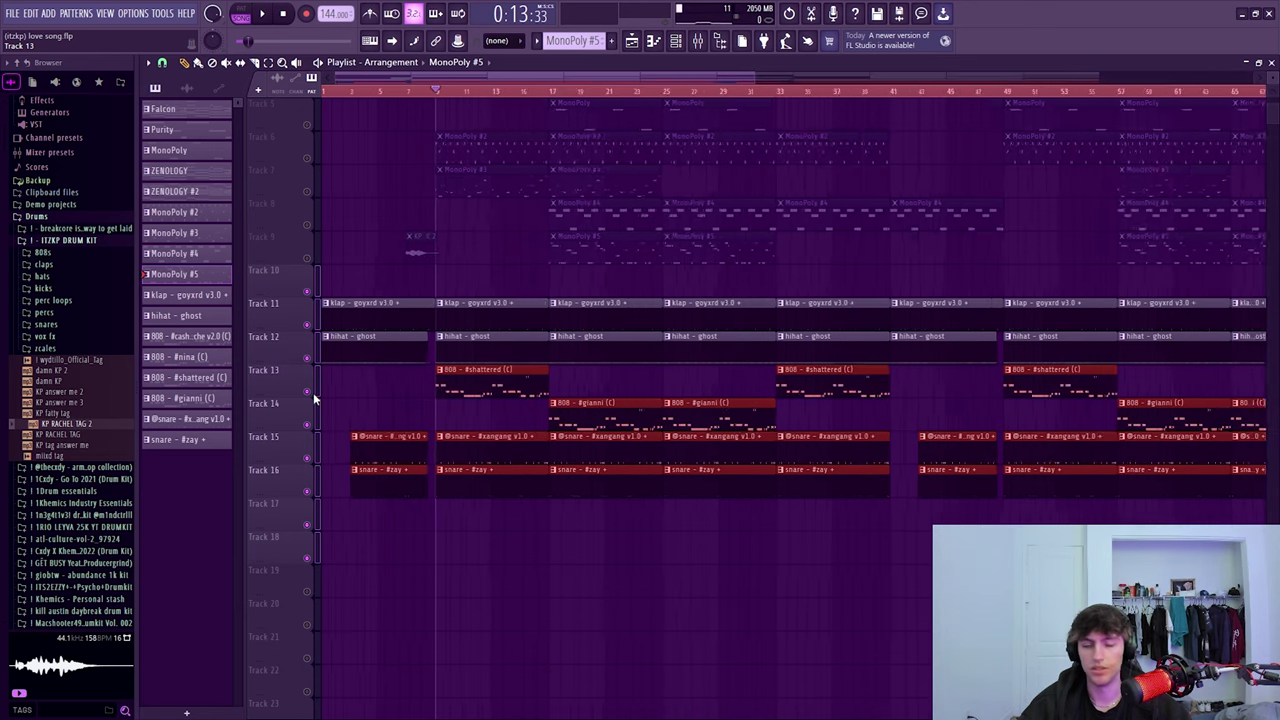
# Step: Open the klap - goyxrd v3.0 pattern in the piano roll and listen to it
pyautogui.doubleClick(440, 304)
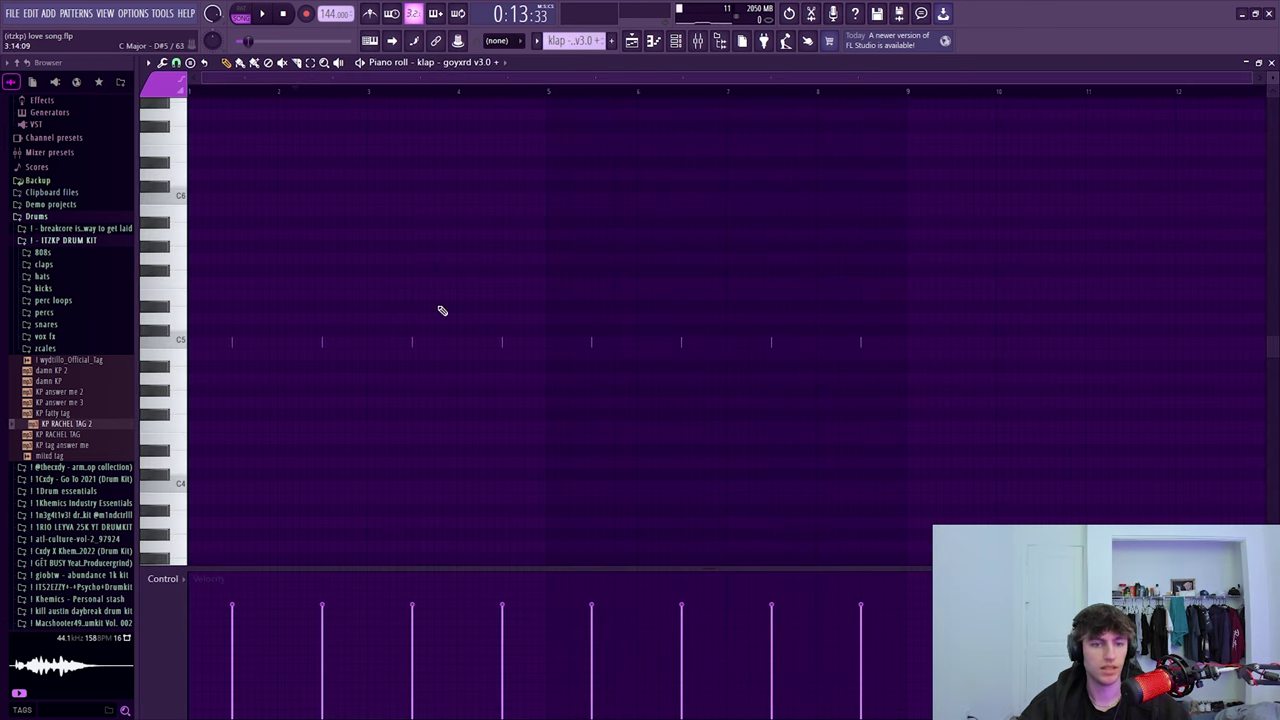
pyautogui.click(362, 63)
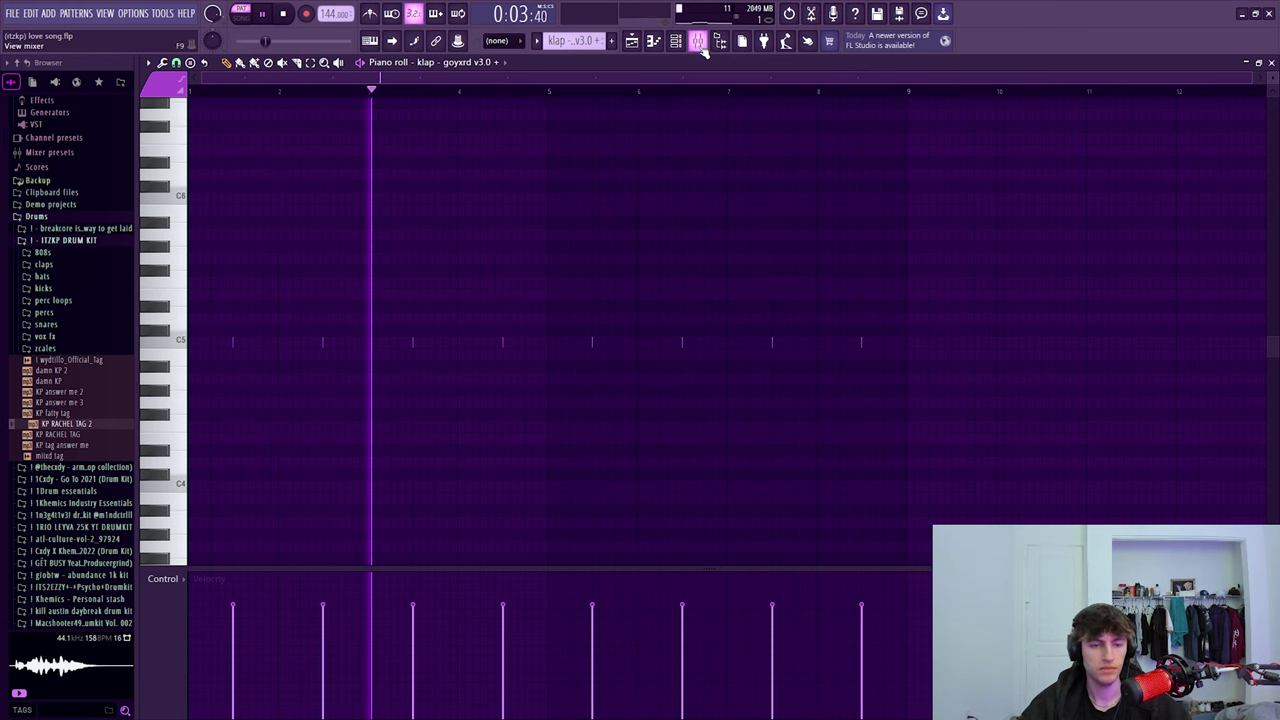
pyautogui.press('space')
# Step: Open the hihat - ghost pattern, play it, and inspect the Fruity Reeverb 2 on its mixer track, Insert 4
pyautogui.click(631, 41)
pyautogui.doubleClick(517, 350)
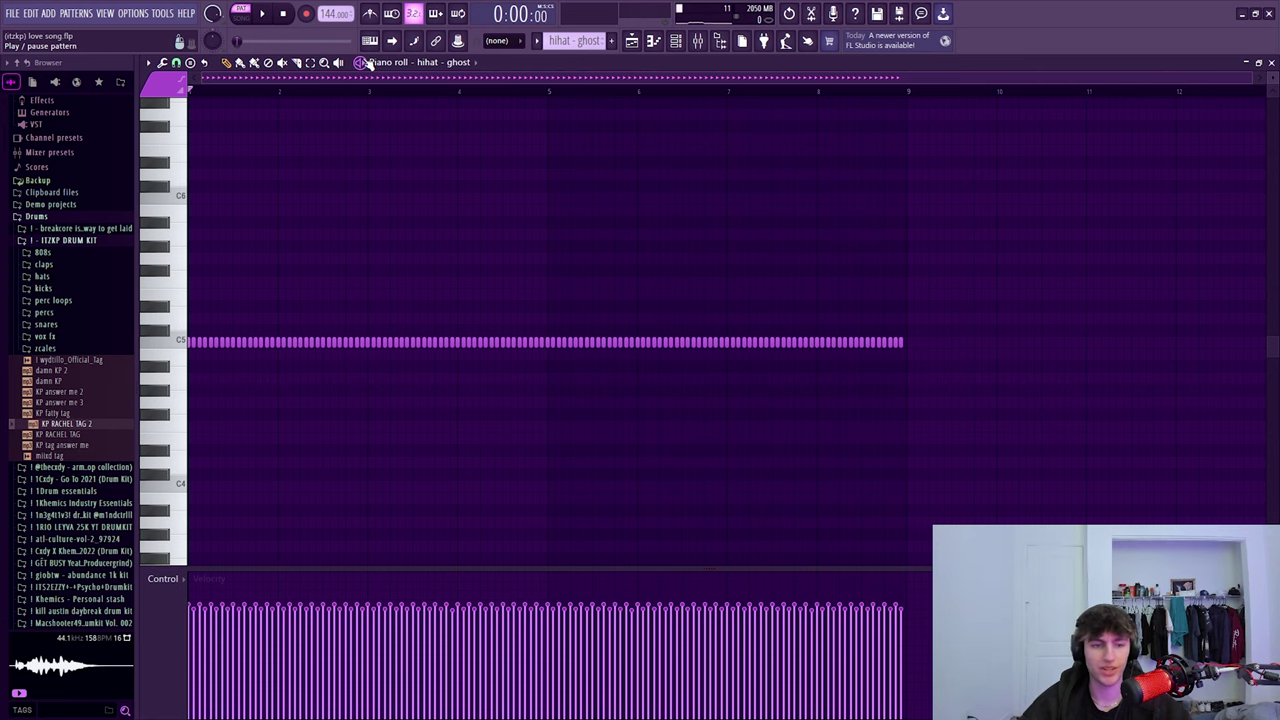
pyautogui.click(362, 63)
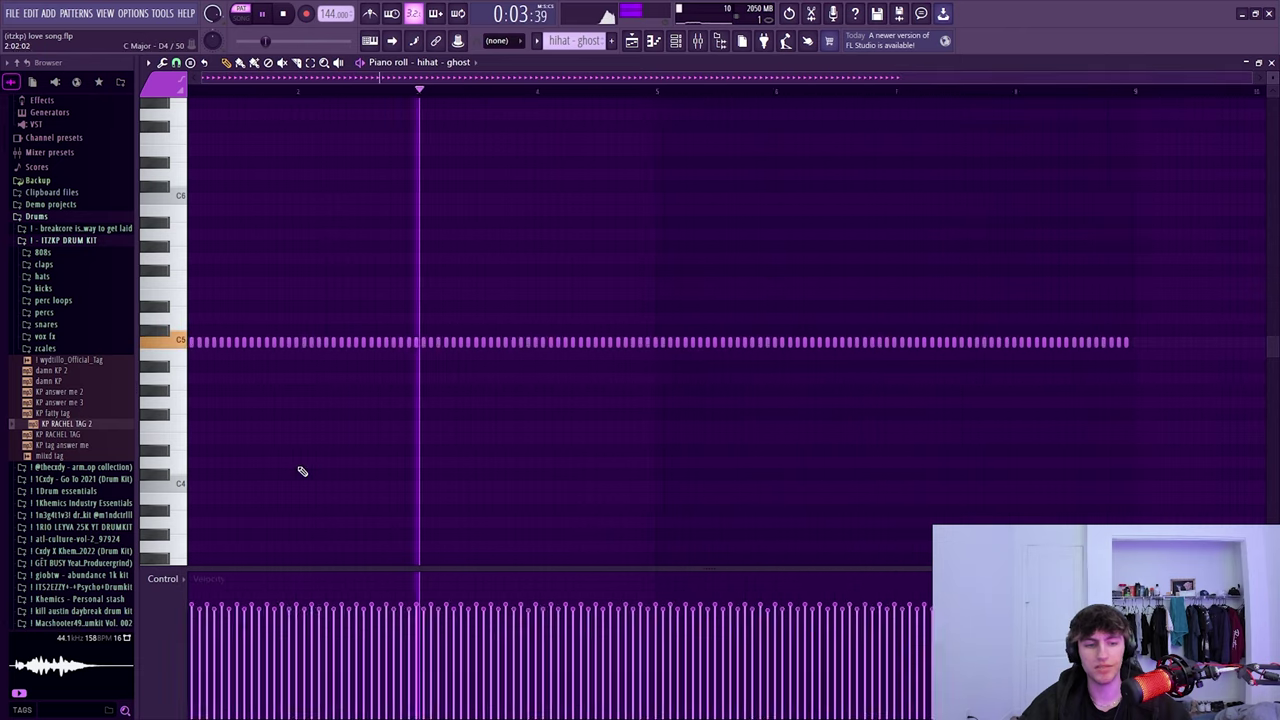
pyautogui.press('F9')
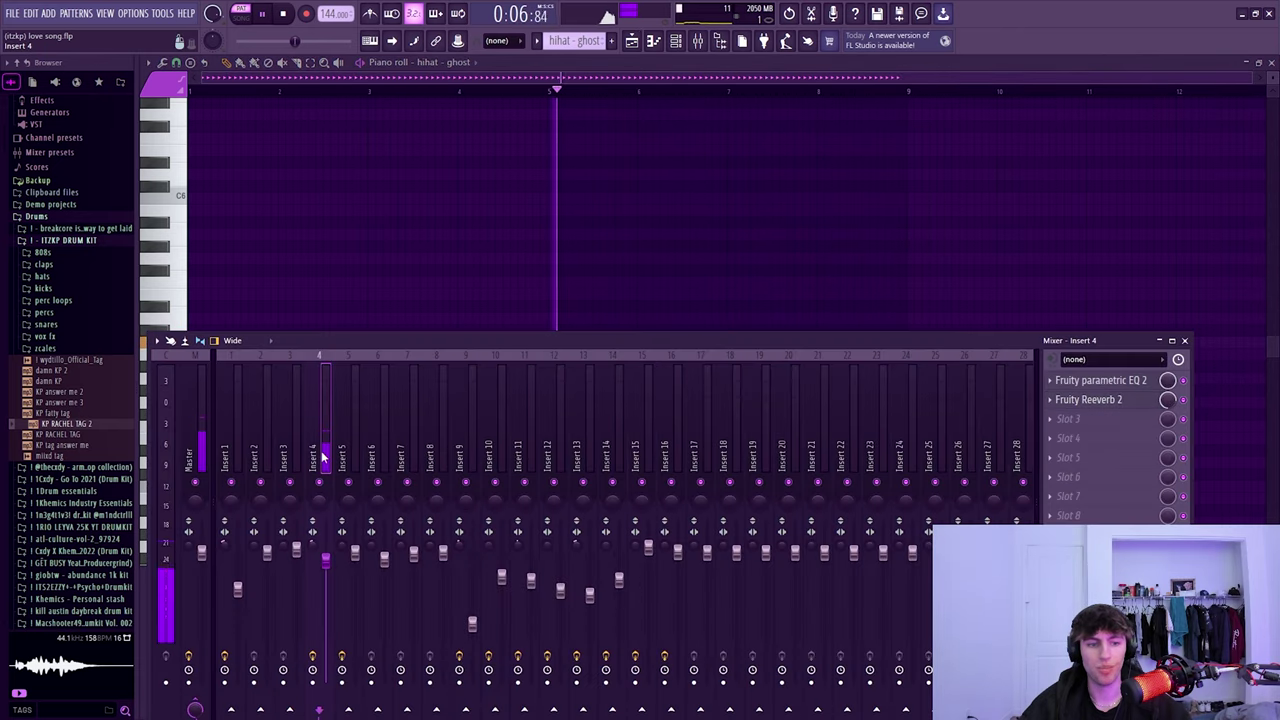
pyautogui.click(1090, 399)
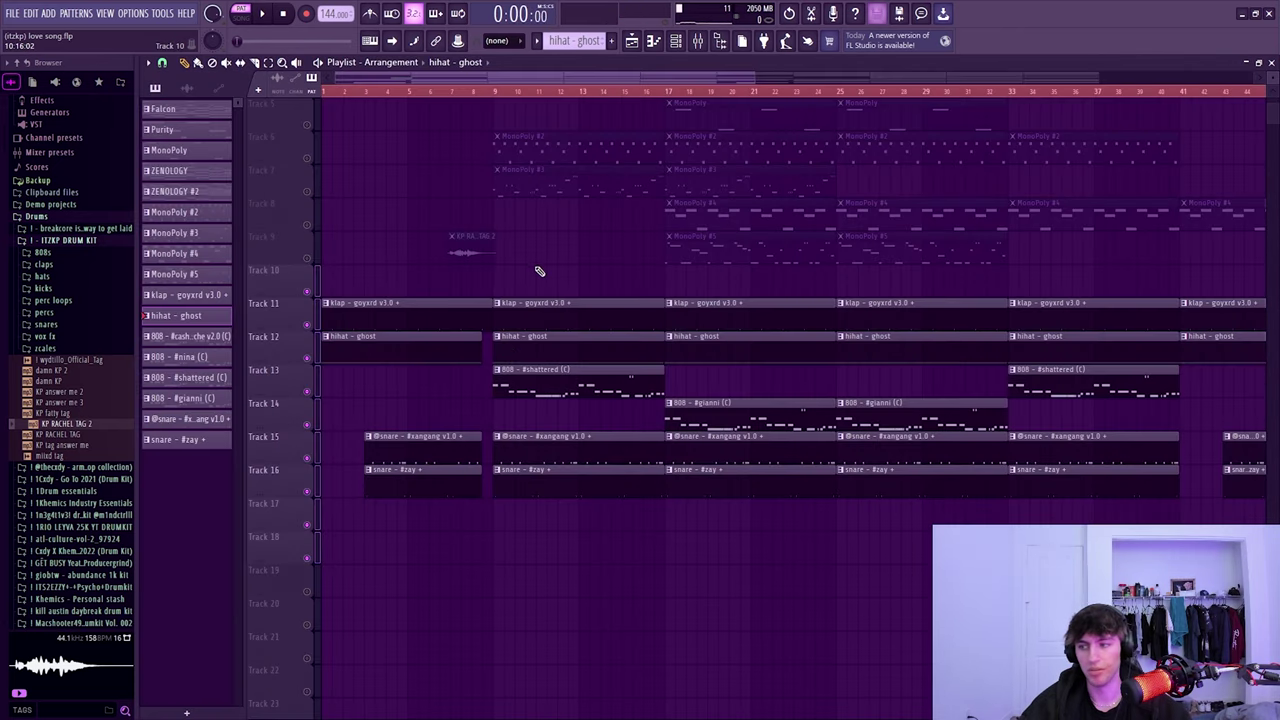
pyautogui.scroll(2, 480, 318)
pyautogui.scroll(-4, 410, 512)
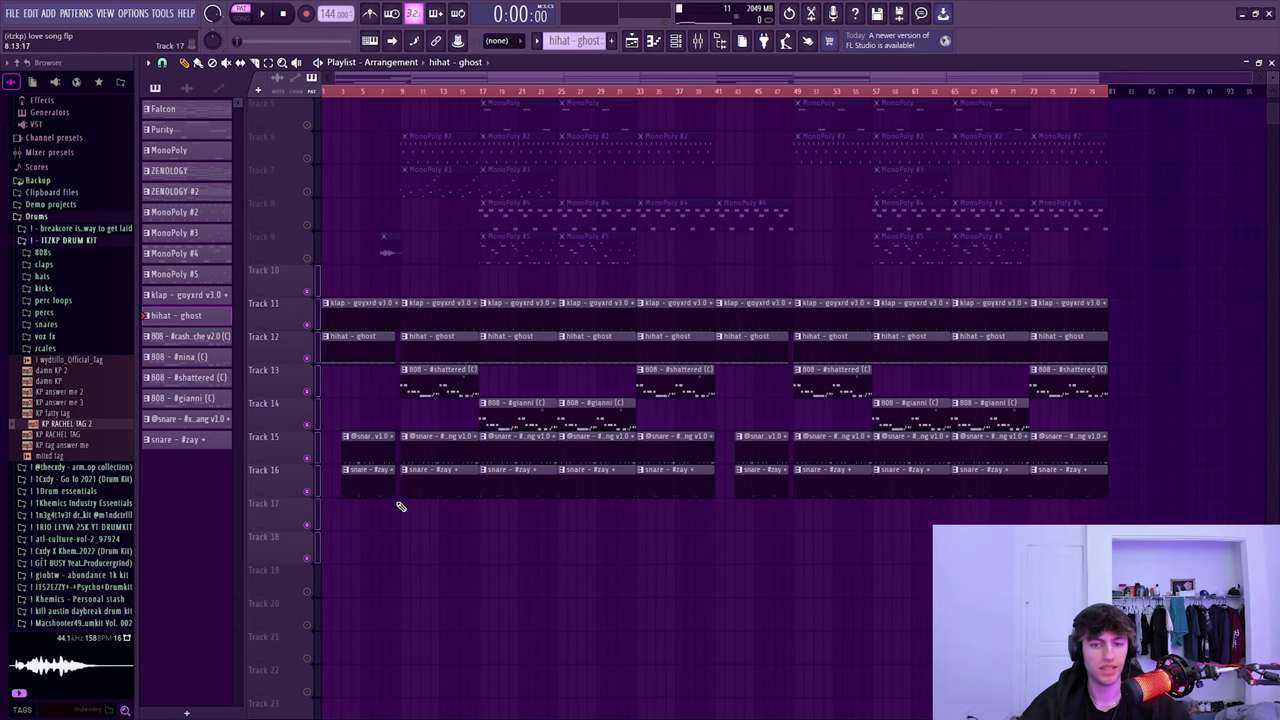
pyautogui.scroll(4, 340, 523)
pyautogui.doubleClick(440, 448)
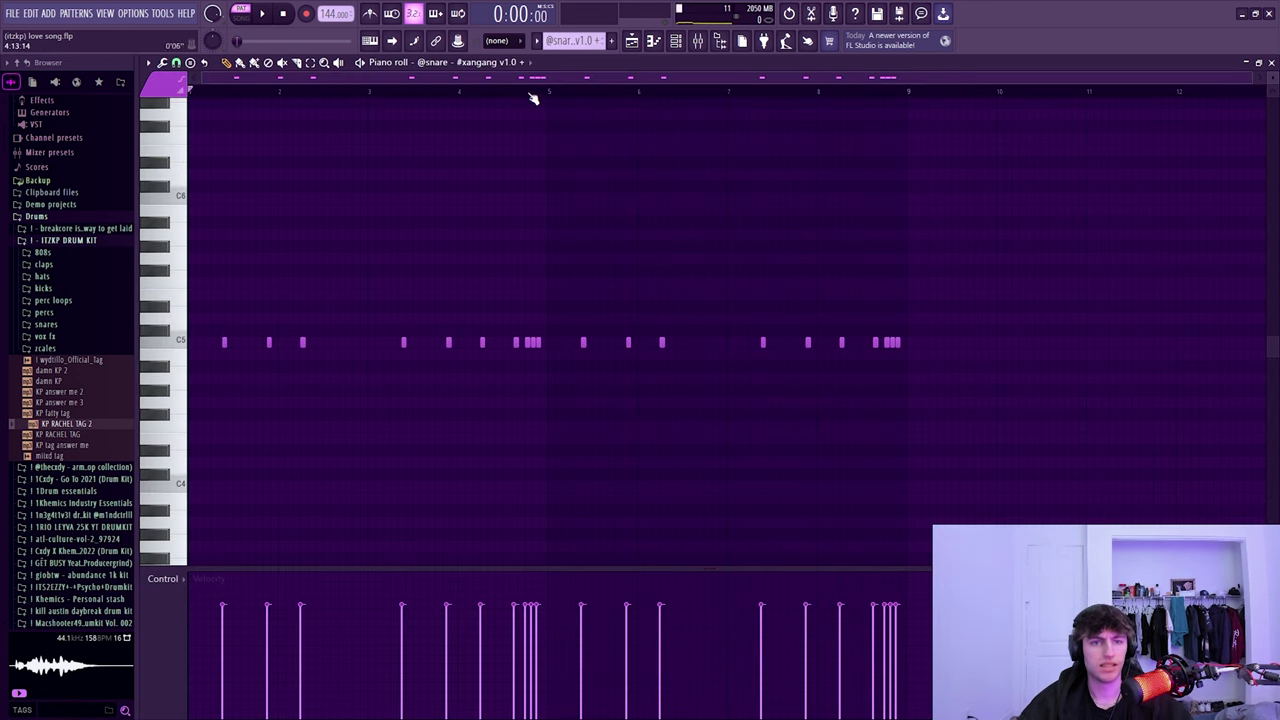
pyautogui.press('space')
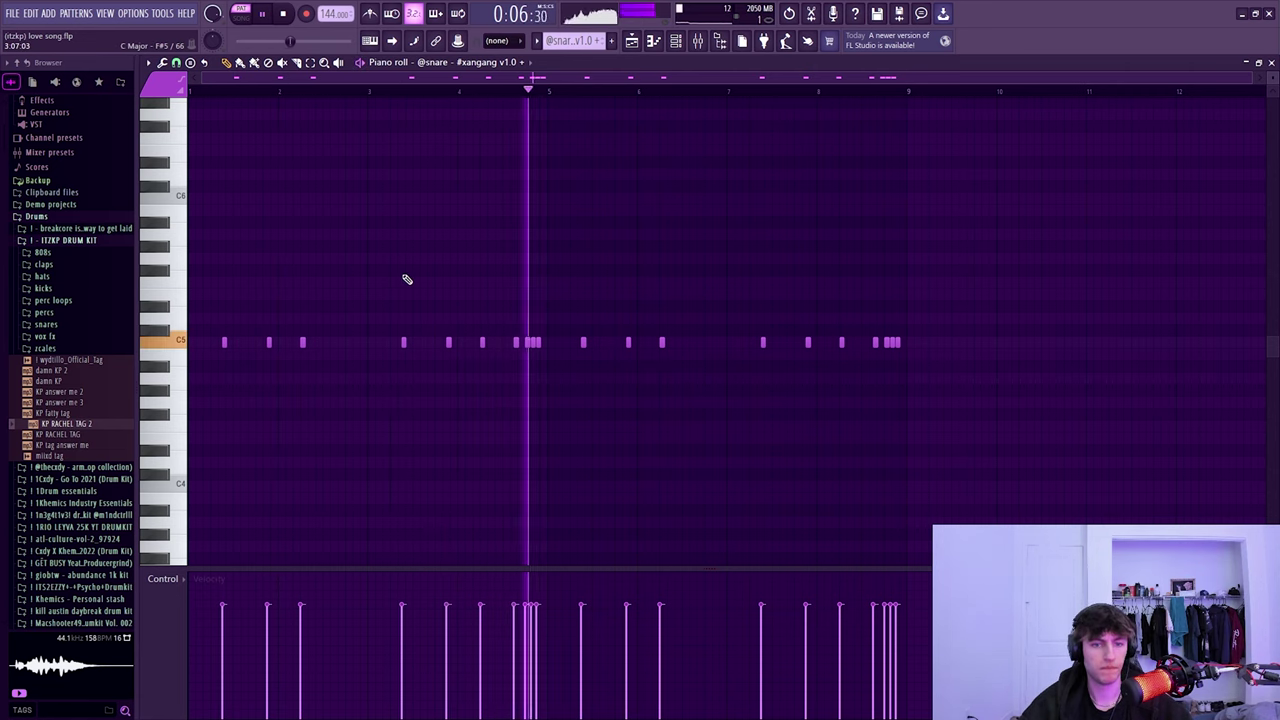
pyautogui.press('space')
# Step: Open the snare - #zay pattern from the playlist, listen to it, and stop playback back in the playlist
pyautogui.click(632, 41)
pyautogui.doubleClick(478, 450)
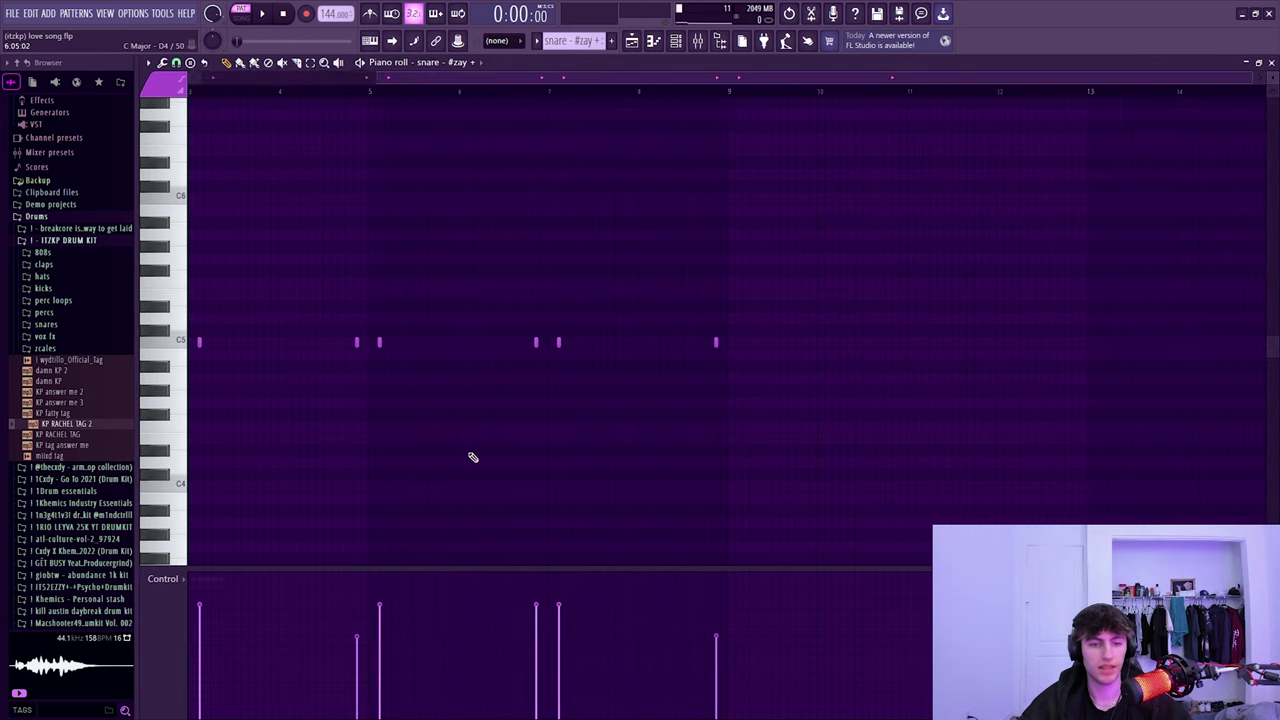
pyautogui.press('space')
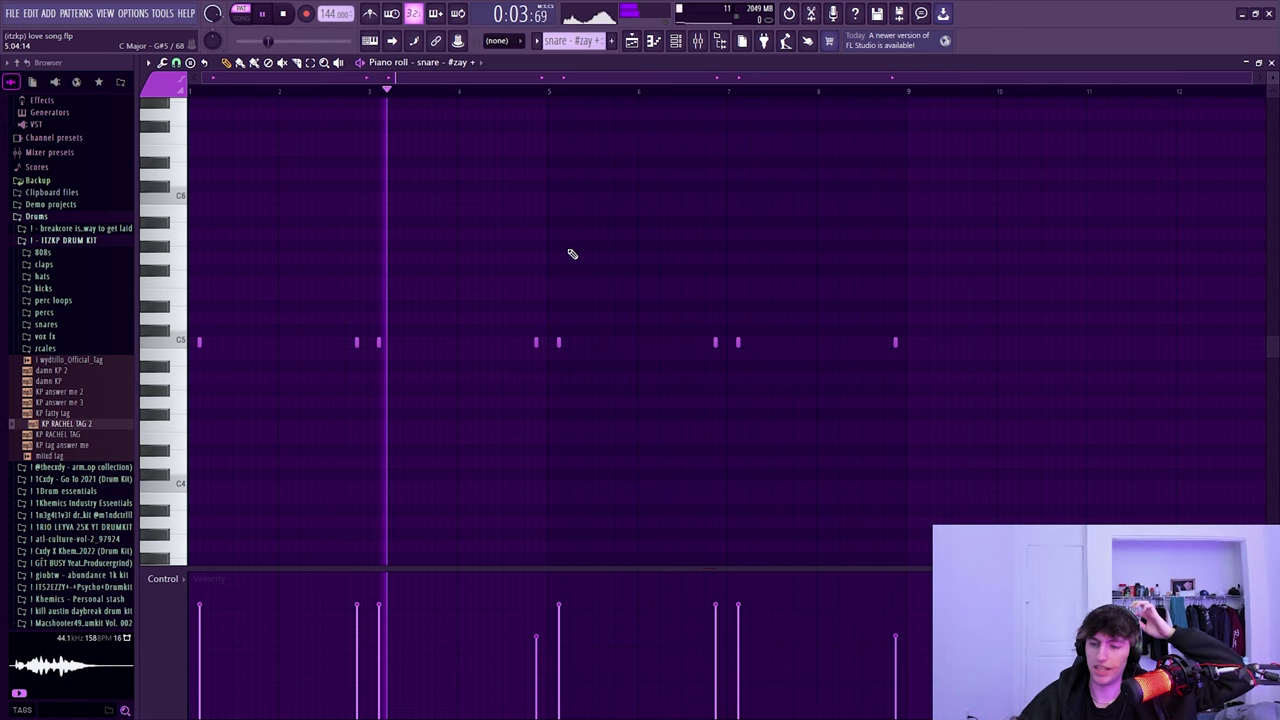
pyautogui.click(632, 41)
pyautogui.press('space')
pyautogui.scroll(-4, 577, 405)
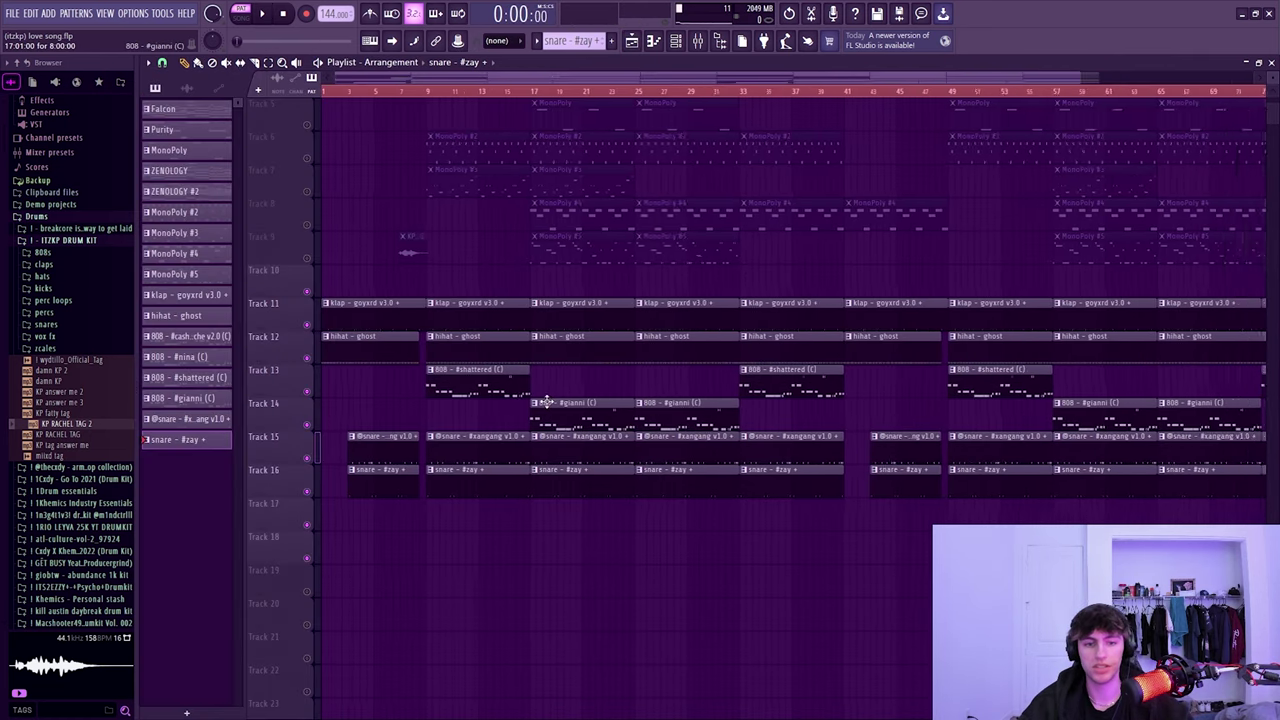
pyautogui.scroll(4, 362, 418)
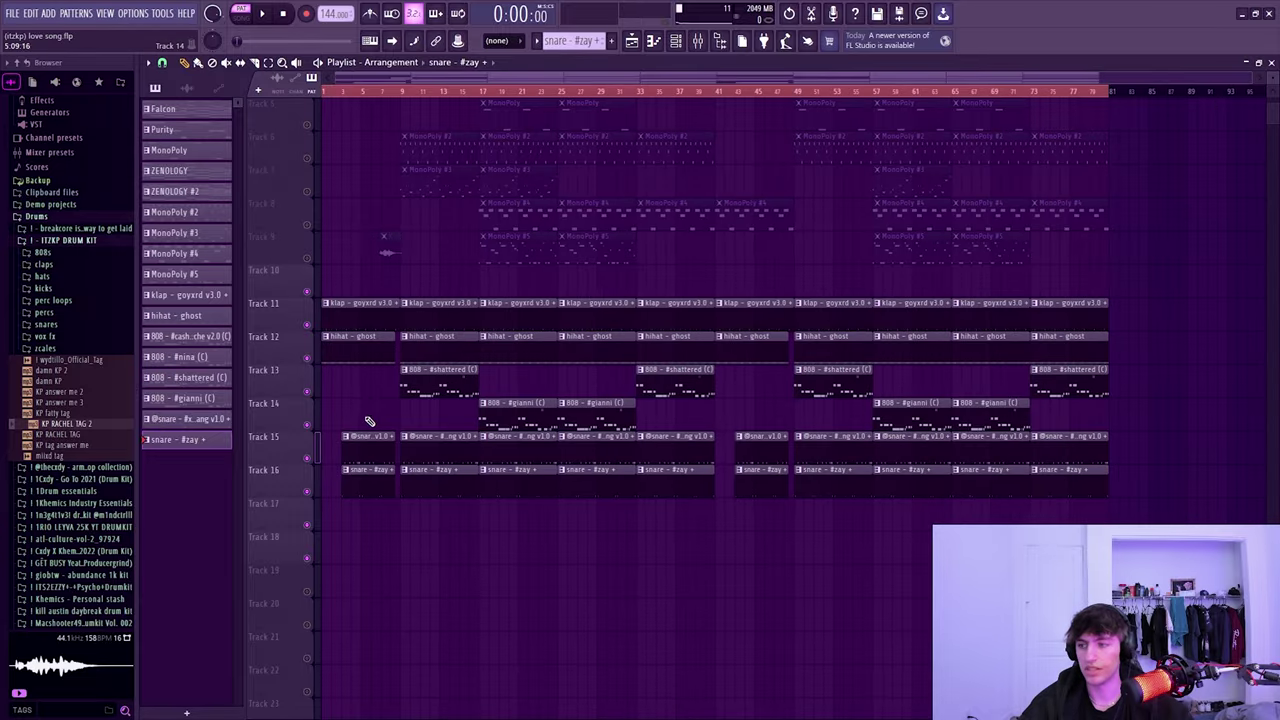
pyautogui.scroll(-2, 365, 415)
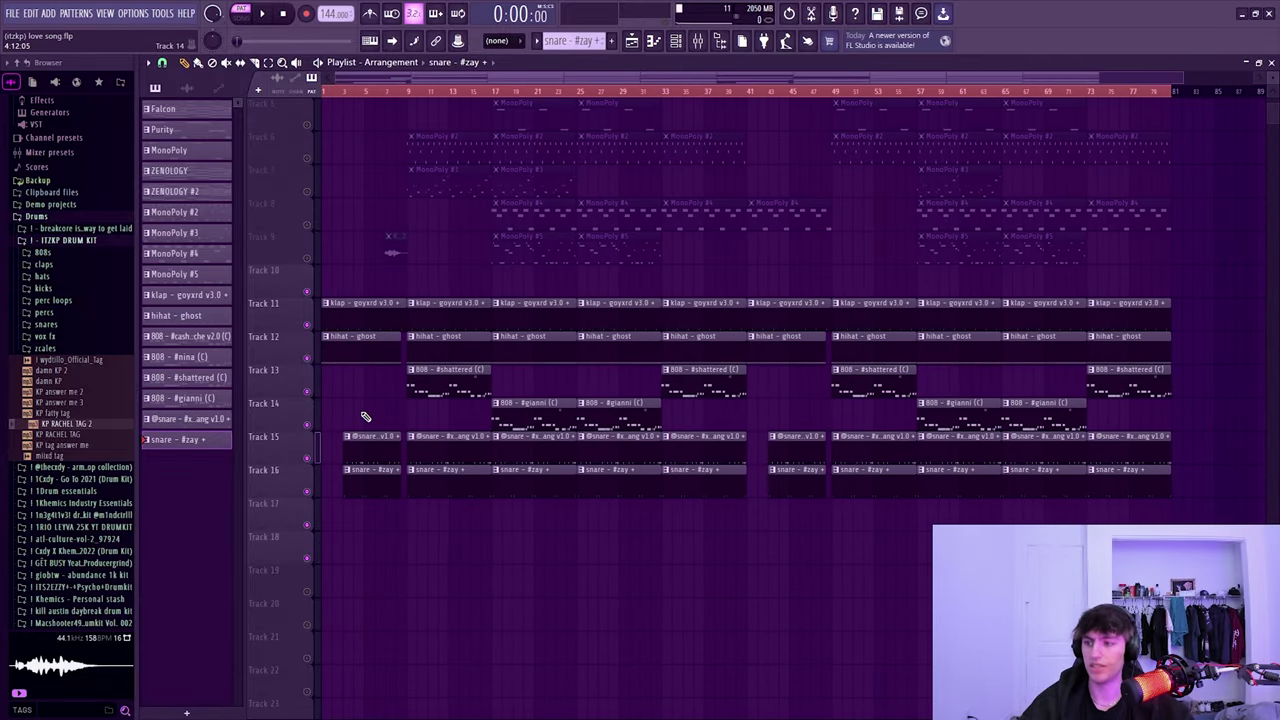
pyautogui.scroll(-2, 375, 410)
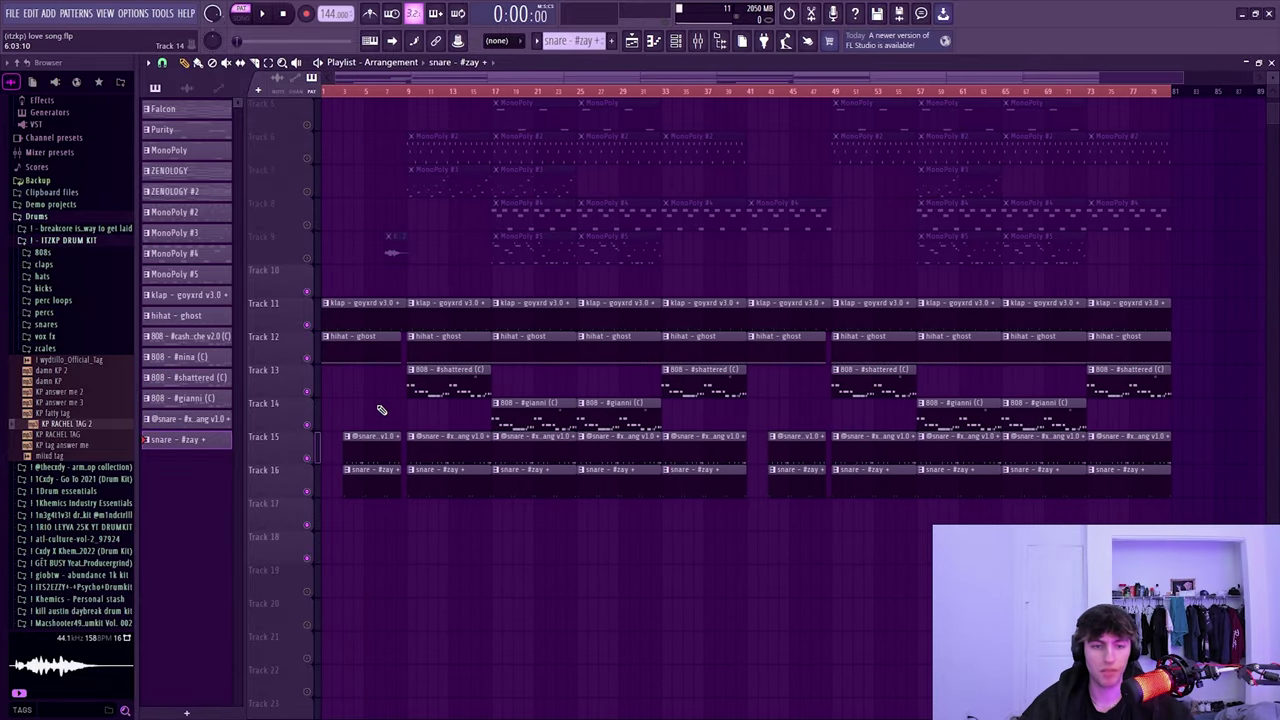
pyautogui.doubleClick(440, 455)
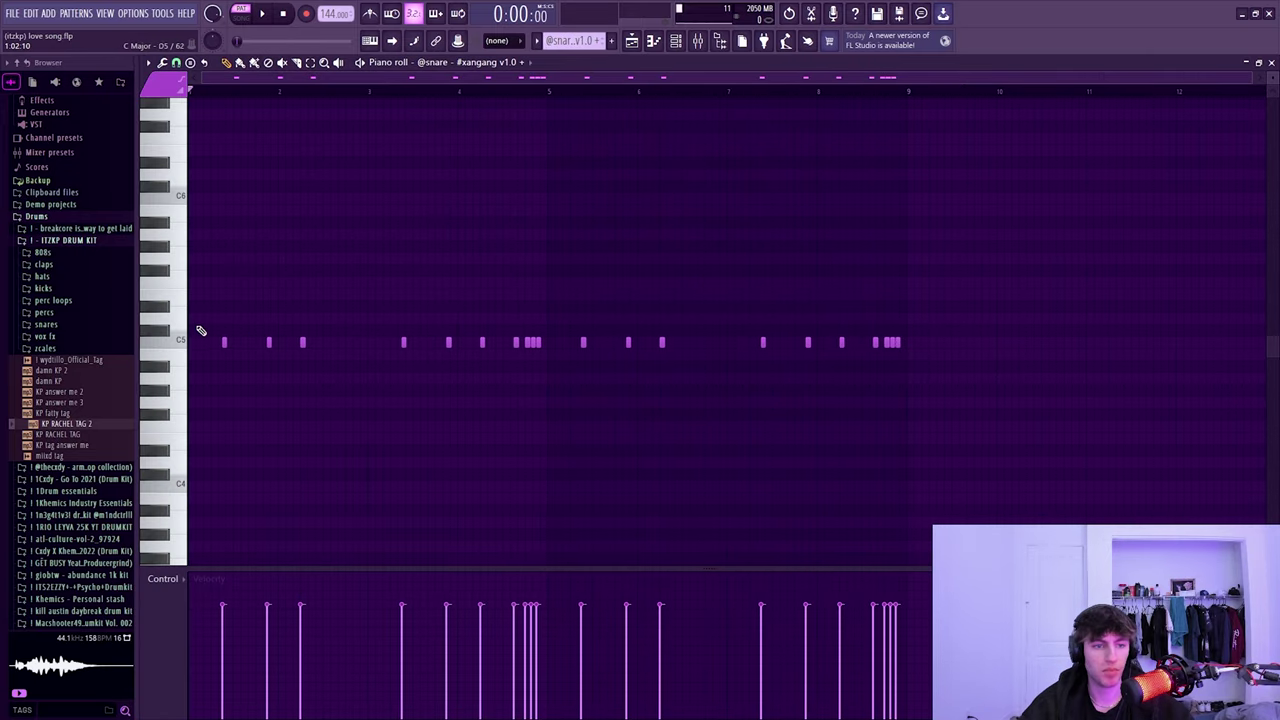
pyautogui.click(632, 42)
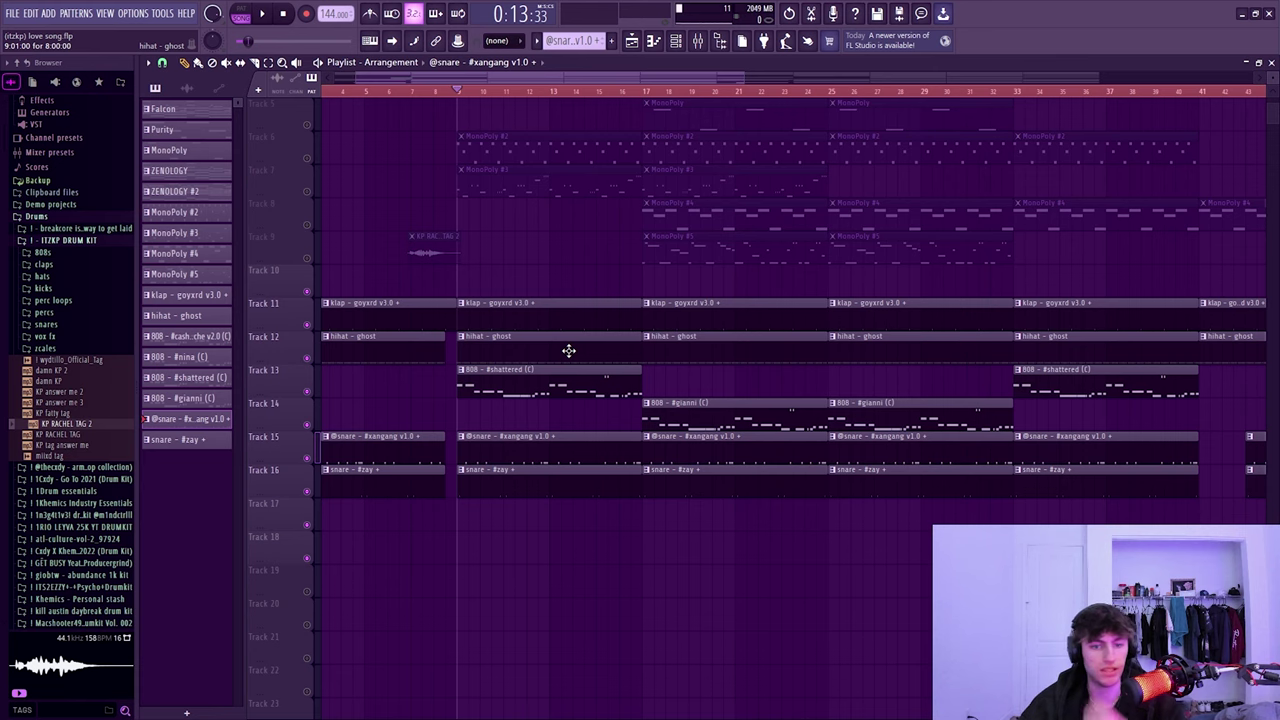
# Step: Open the 808 - #shattered (C) pattern and review its channel's sample, volume envelope and miscellaneous settings
pyautogui.doubleClick(565, 384)
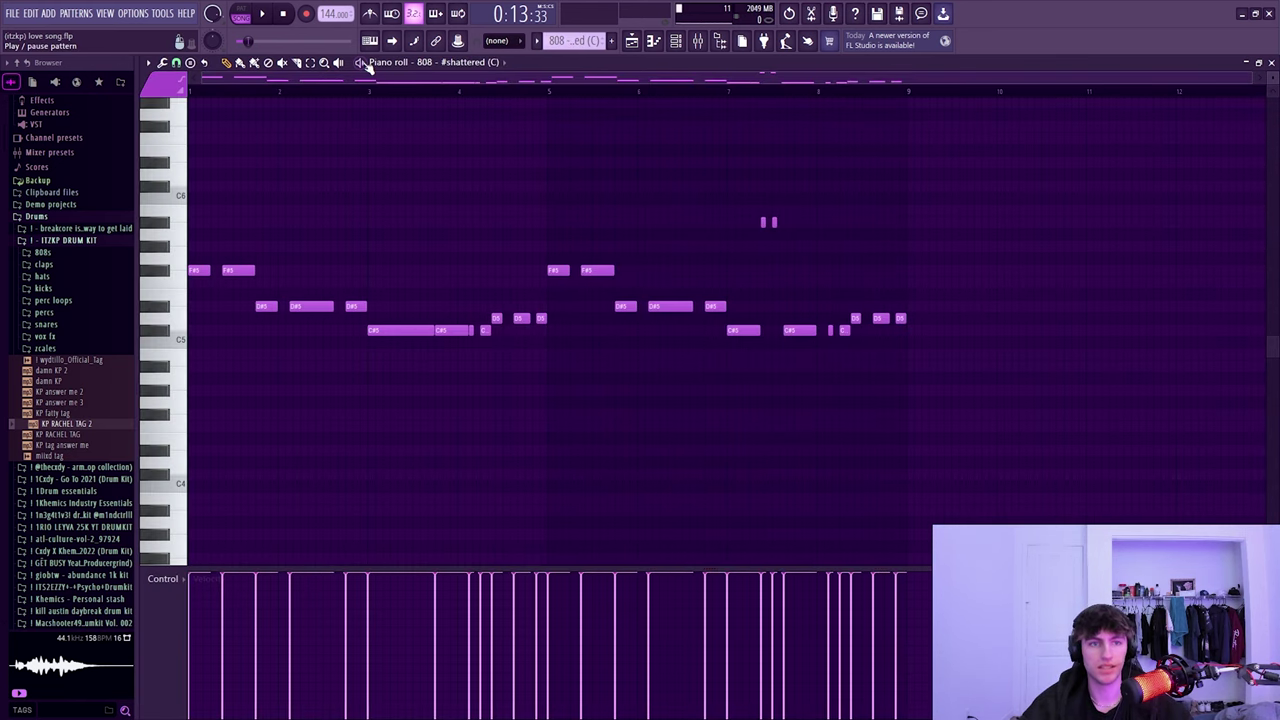
pyautogui.scroll(3, 198, 289)
pyautogui.click(676, 40)
pyautogui.click(332, 416)
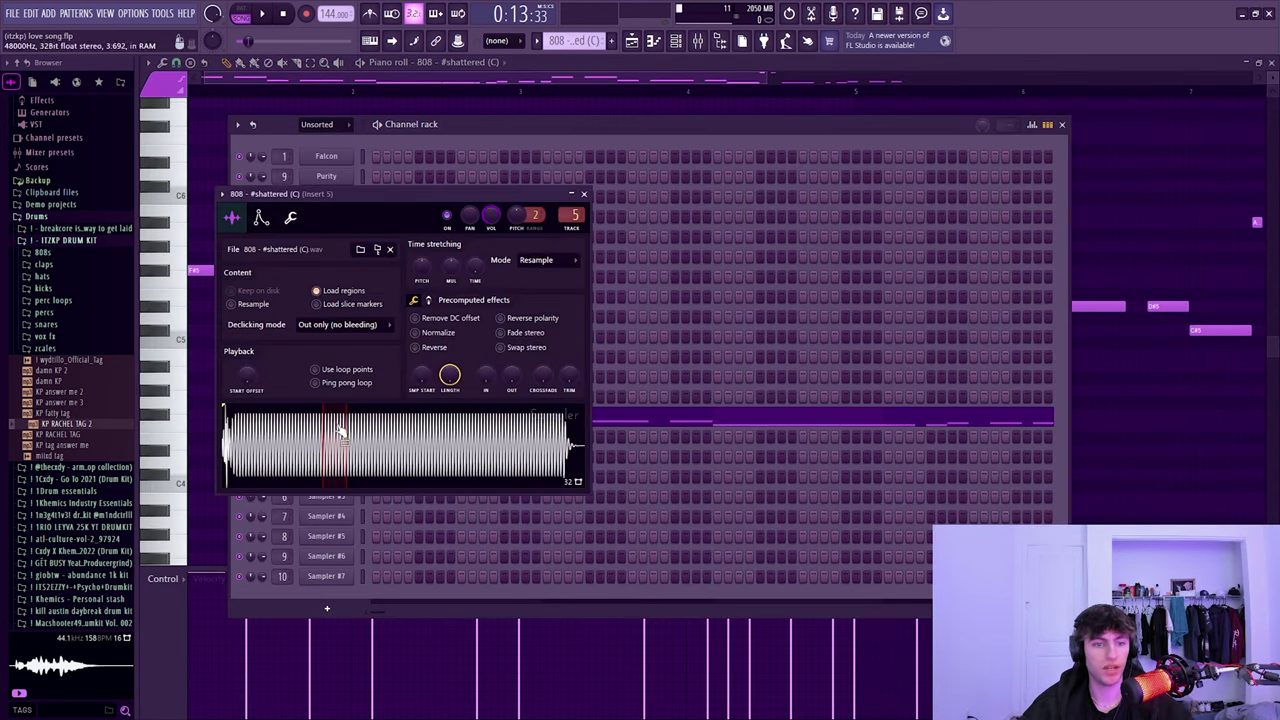
pyautogui.click(261, 219)
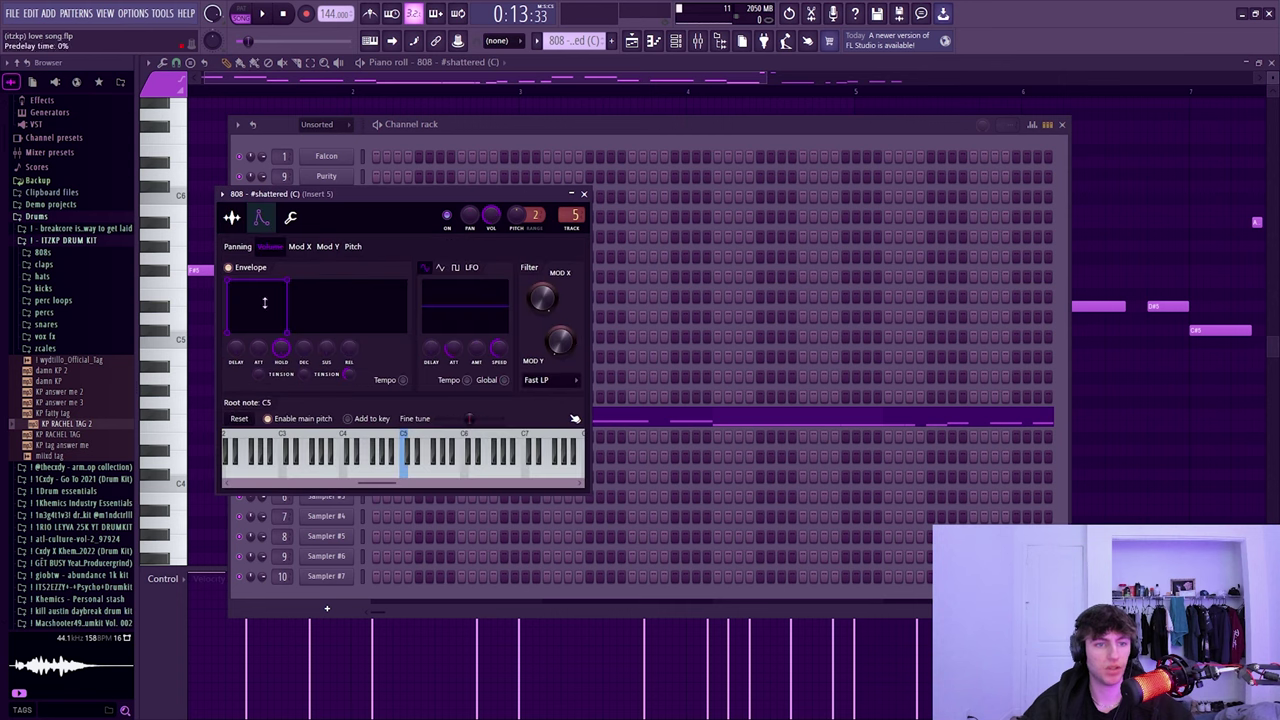
pyautogui.click(290, 218)
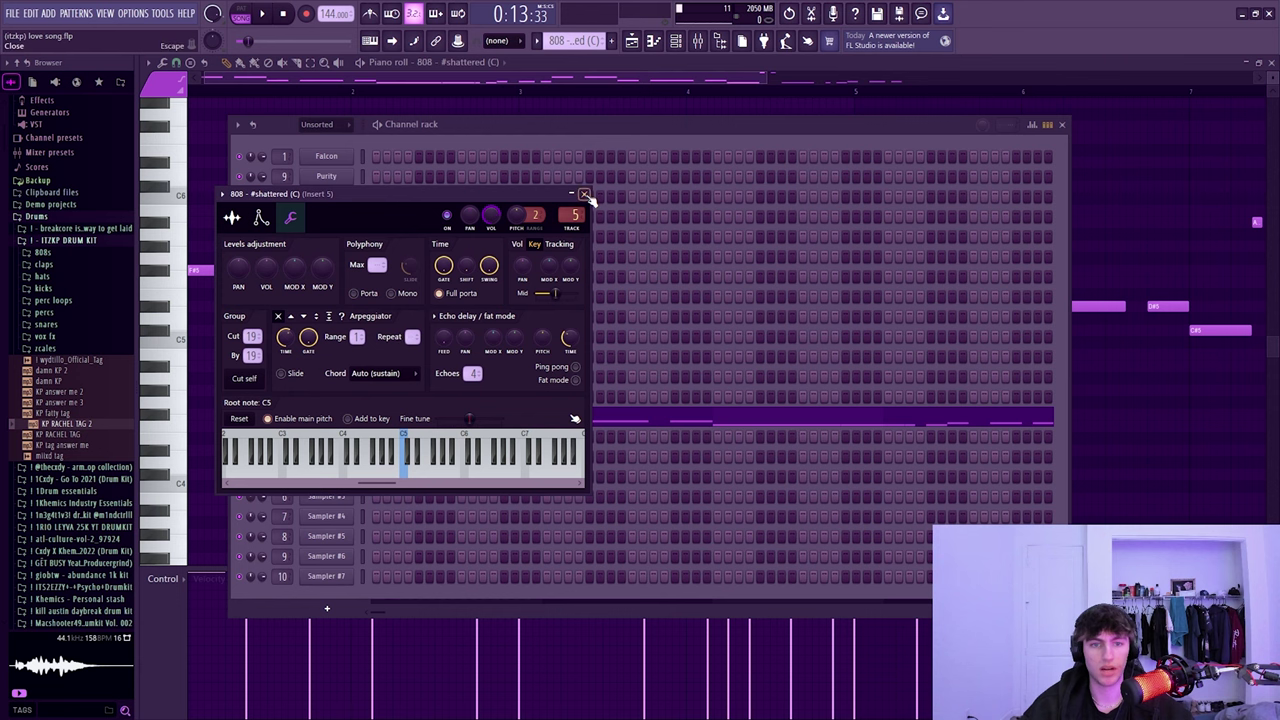
pyautogui.press('Escape')
# Step: Reopen the 808 - #shattered (C) piano roll, examine its opening notes up close and play the pattern
pyautogui.rightClick(330, 416)
pyautogui.click(375, 415)
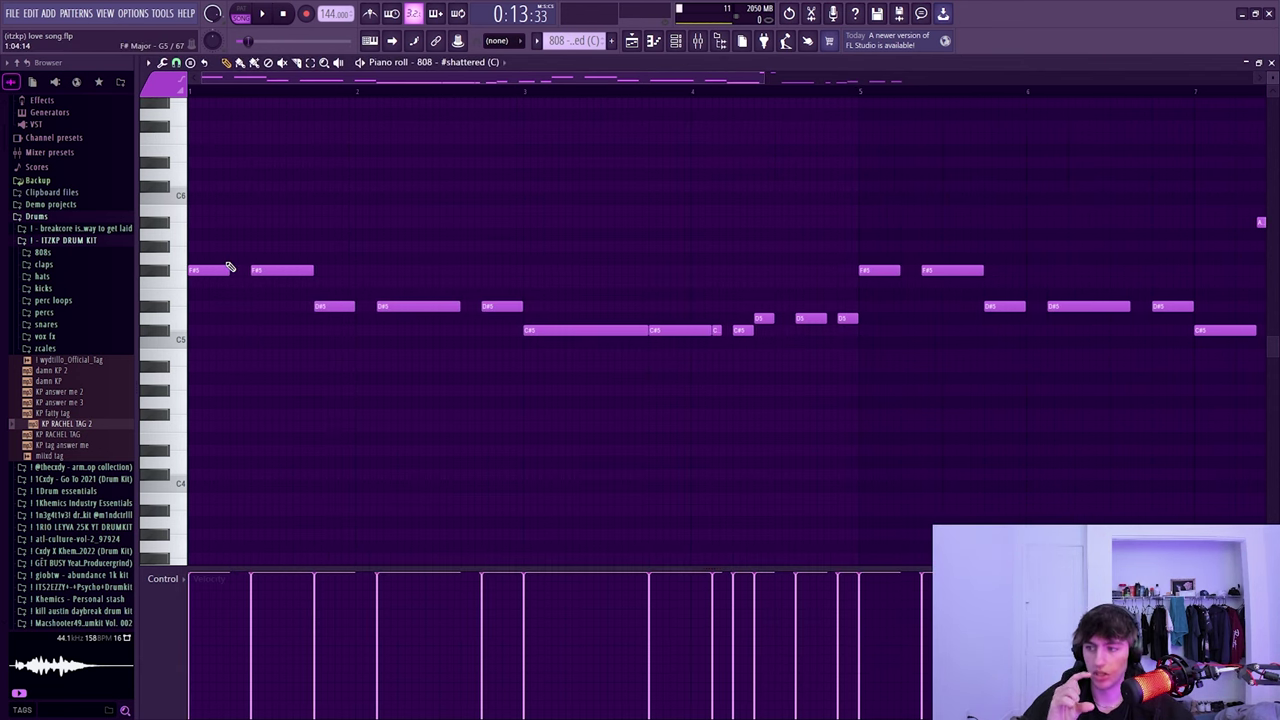
pyautogui.scroll(3, 230, 268)
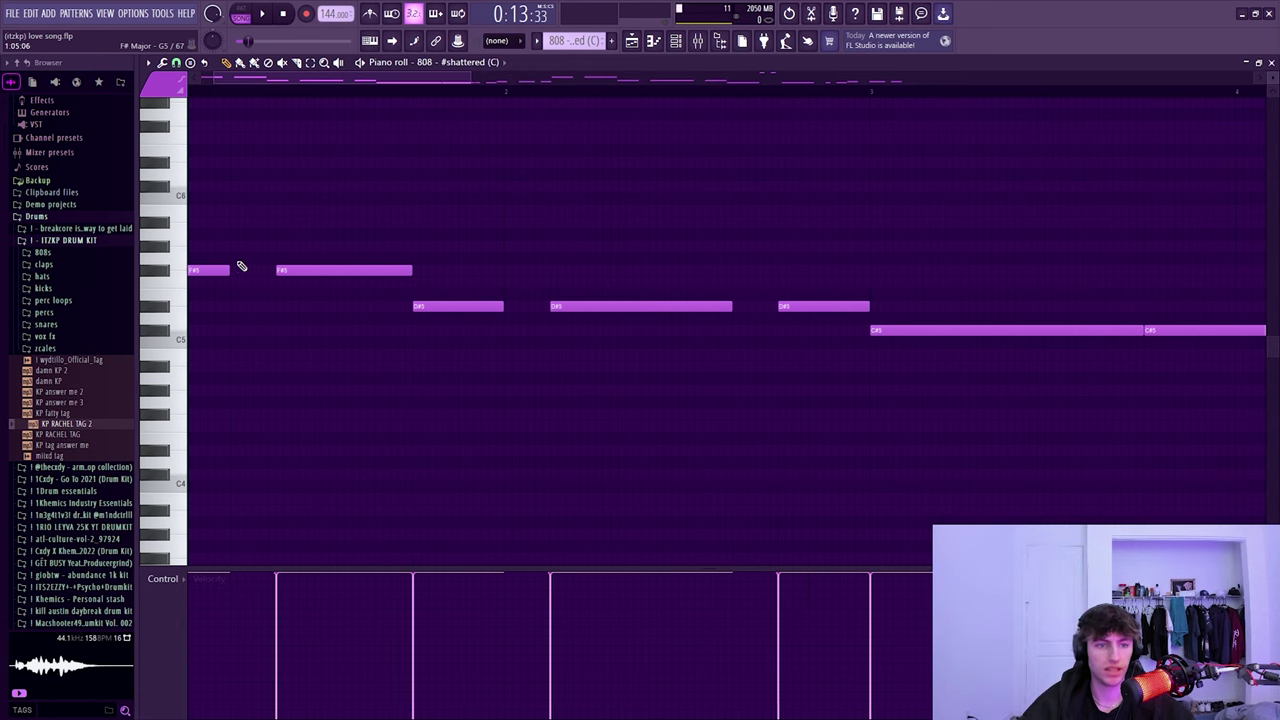
pyautogui.scroll(-4, 229, 285)
pyautogui.scroll(3, 201, 297)
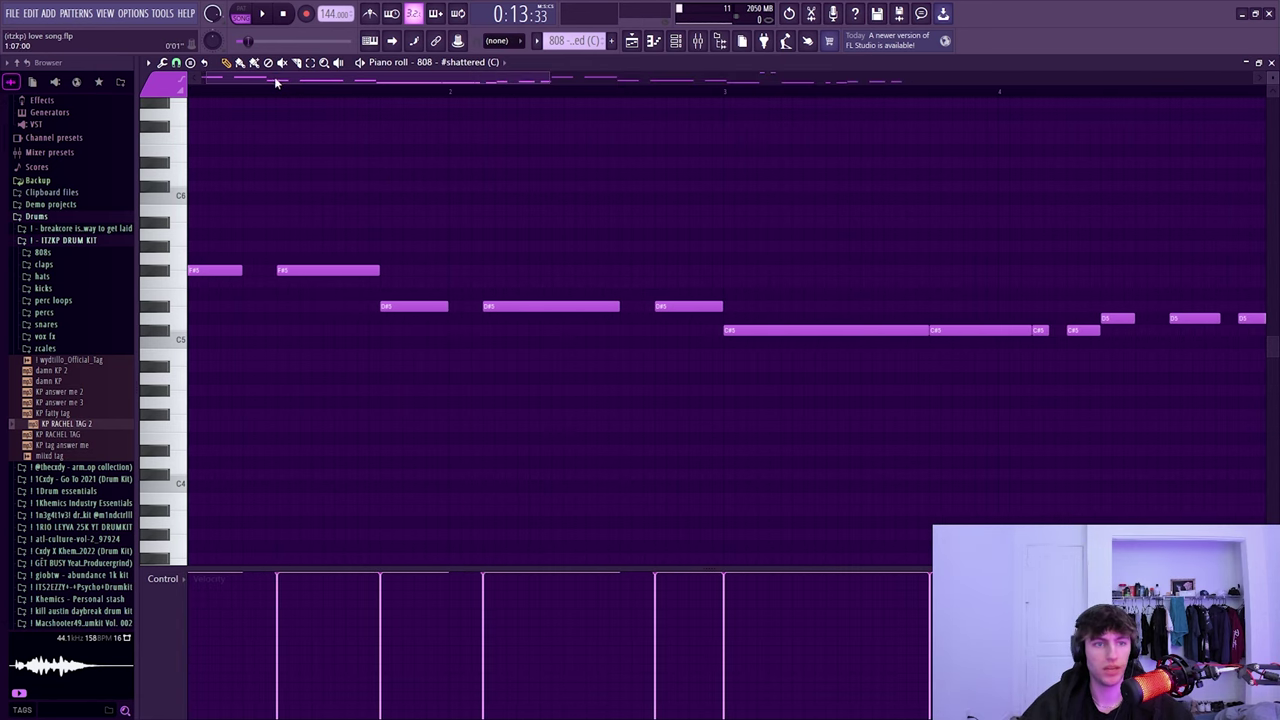
pyautogui.moveTo(274, 79); pyautogui.dragTo(238, 86)
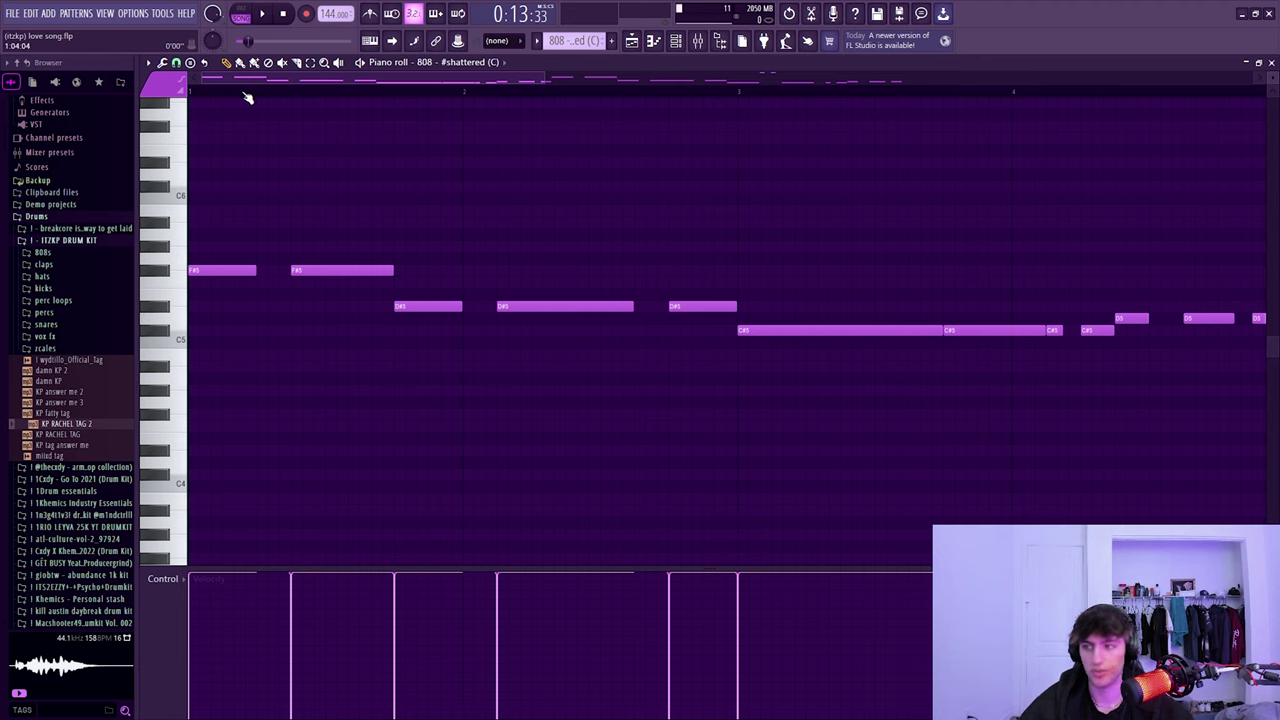
pyautogui.press('space')
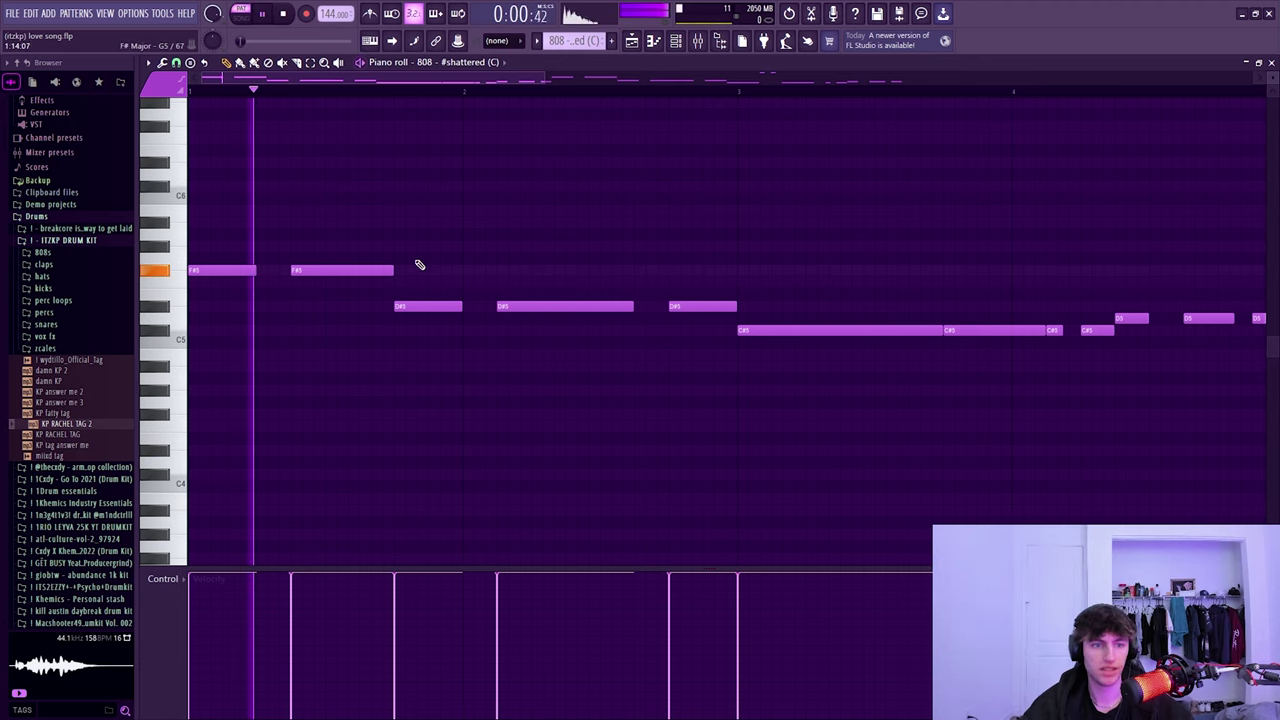
# Step: Listen through the 808 - #shattered (C) pattern, stop playback and examine its note placement across the bars
pyautogui.scroll(-2, 435, 240)
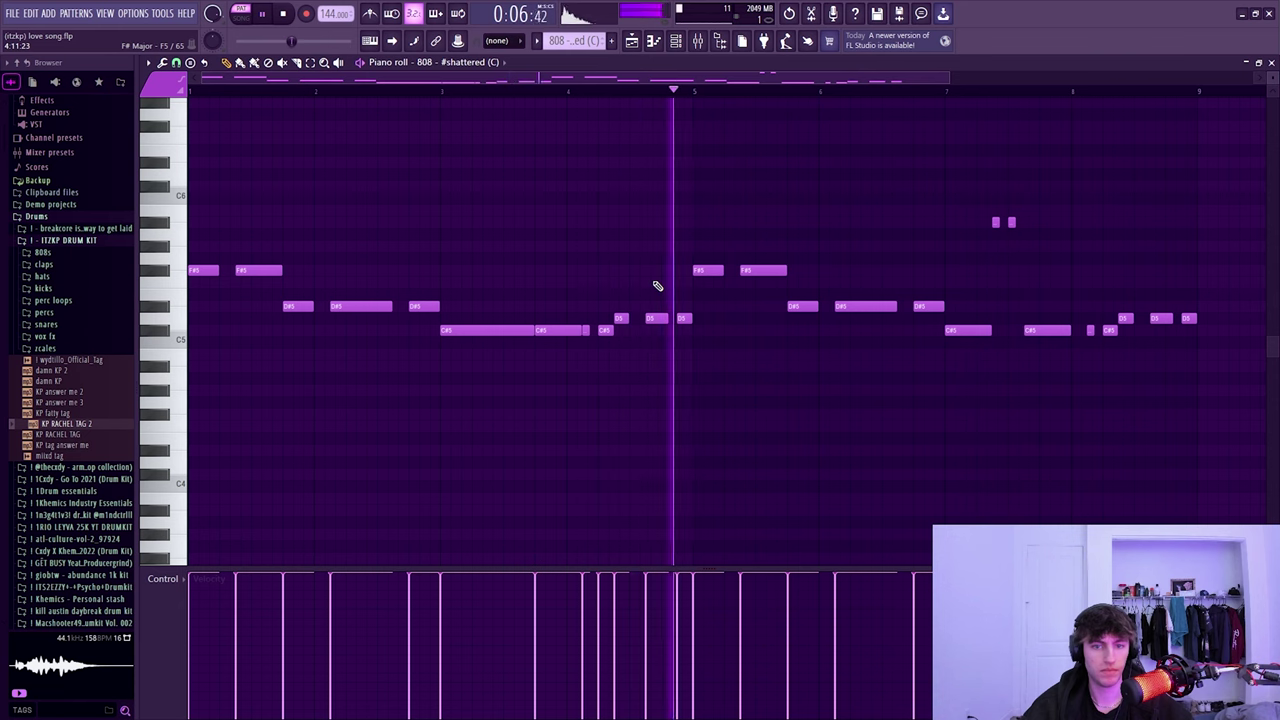
pyautogui.press('space')
pyautogui.scroll(3, 218, 255)
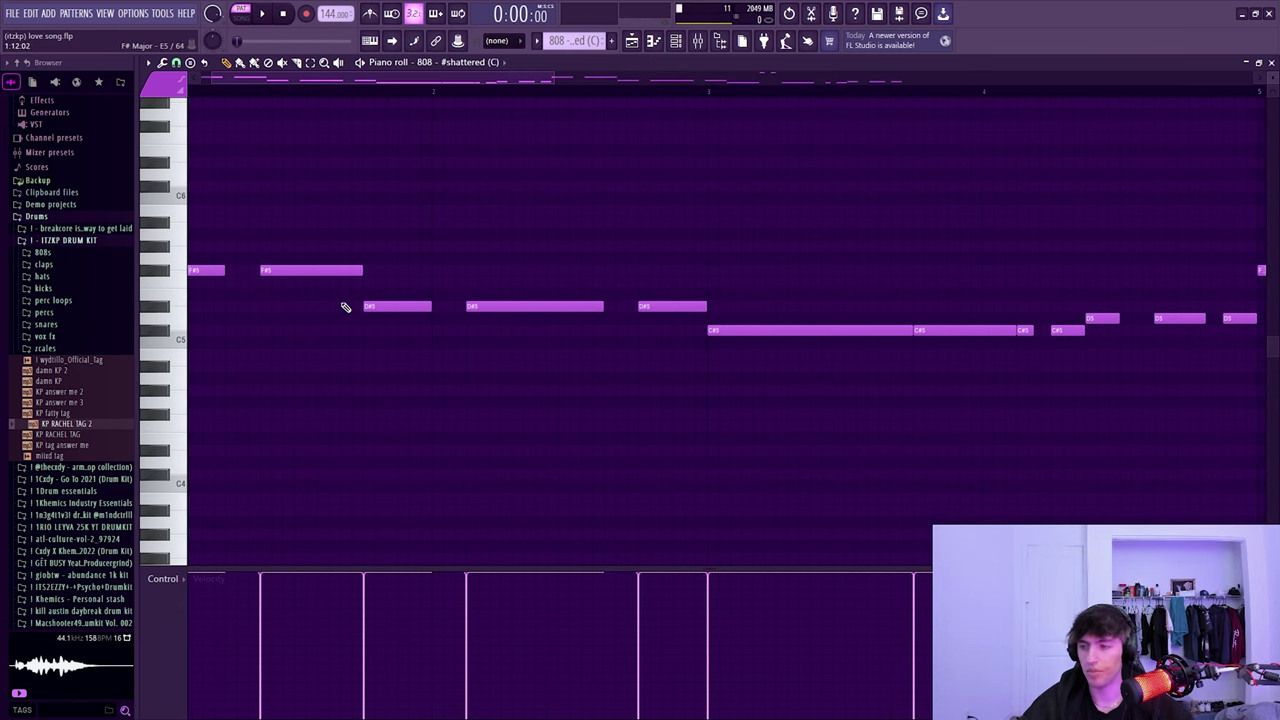
pyautogui.scroll(-3, 245, 305)
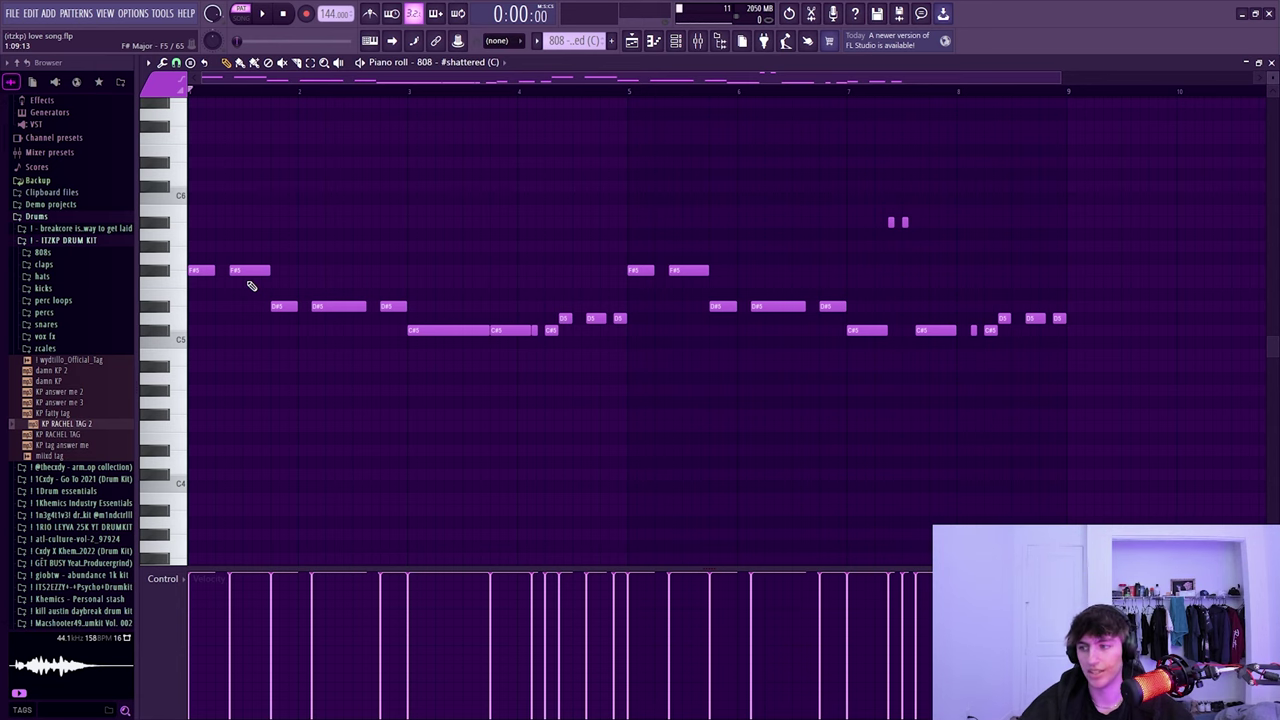
pyautogui.scroll(-1, 266, 300)
pyautogui.scroll(4, 303, 88)
pyautogui.scroll(-3, 377, 246)
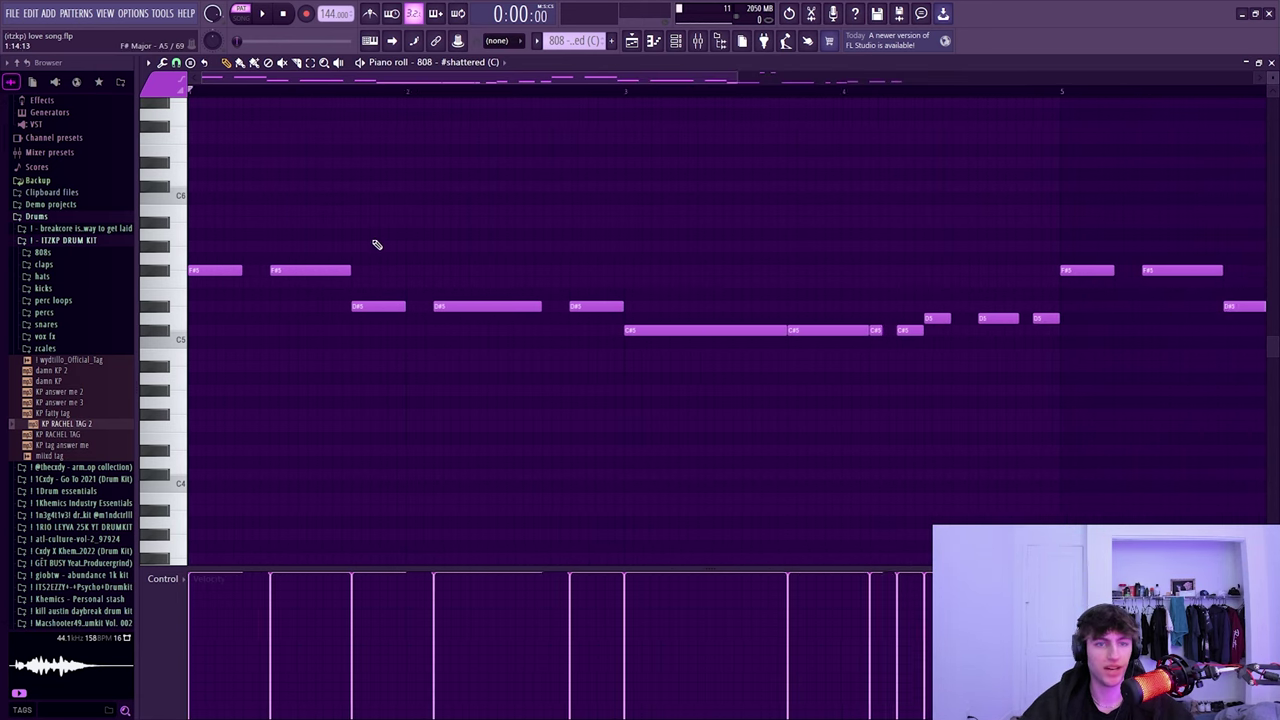
# Step: Play the 808 - #shattered (C) pattern again from the start, then stop it and return to the playlist
pyautogui.press('space')
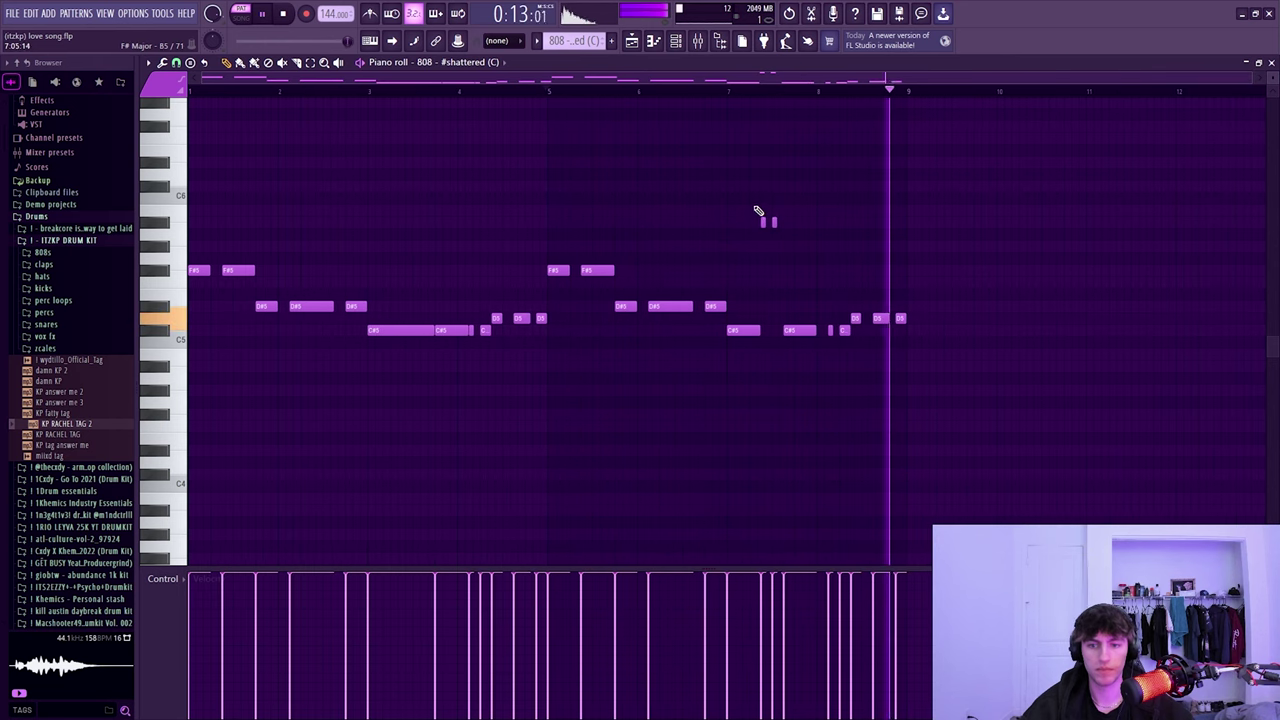
pyautogui.press('space')
pyautogui.press('F5')
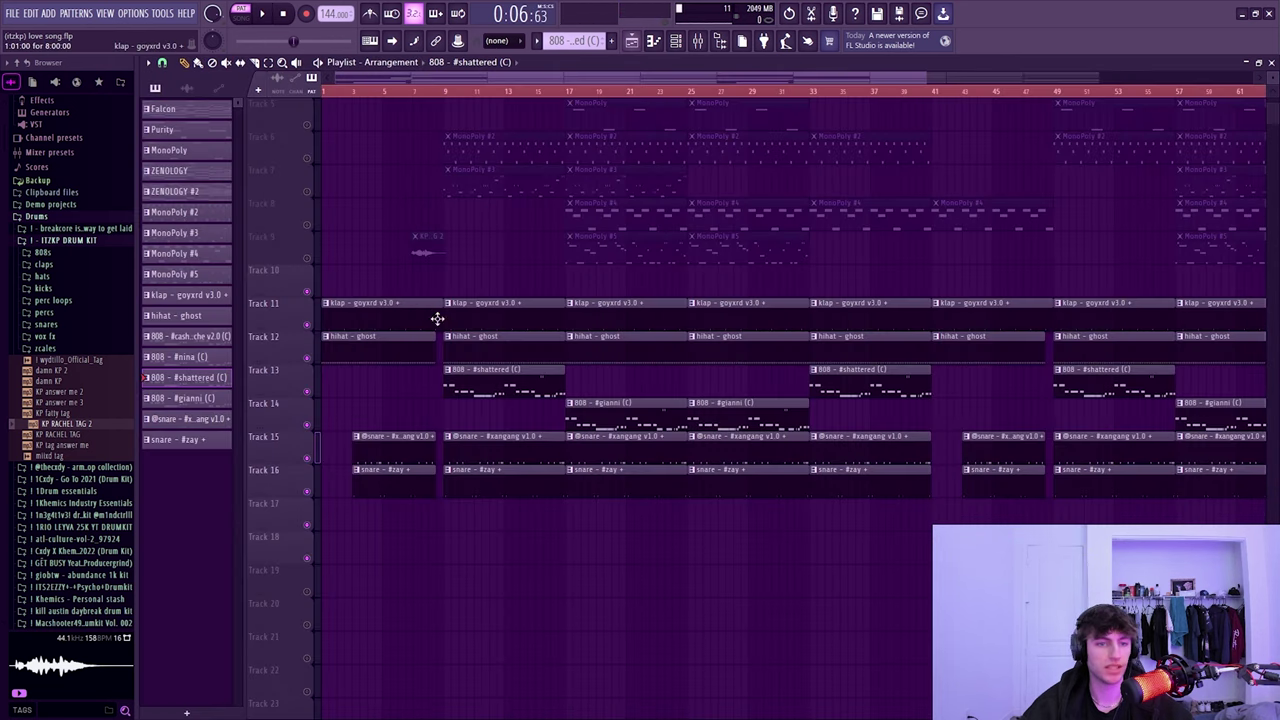
# Step: Open the 808 - #gianni (C) pattern from the playlist, listen to it, and return to the playlist
pyautogui.doubleClick(592, 404)
pyautogui.press('space')
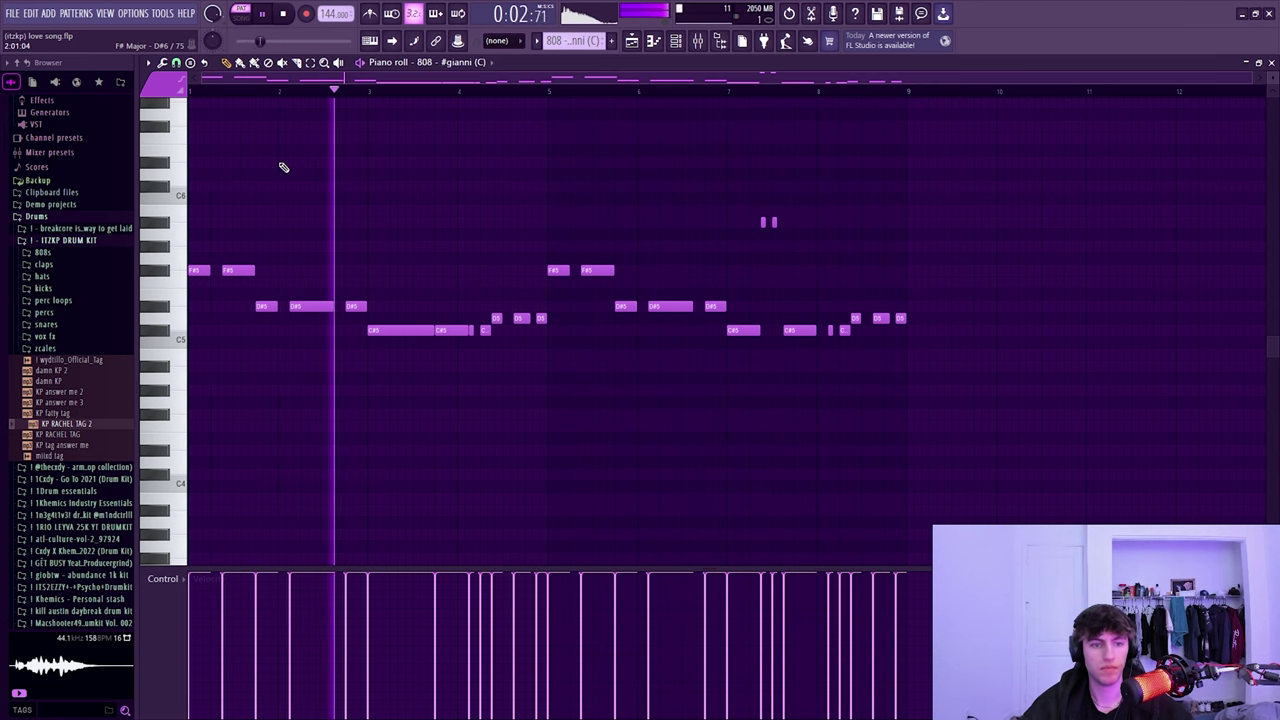
pyautogui.press('space')
pyautogui.click(643, 42)
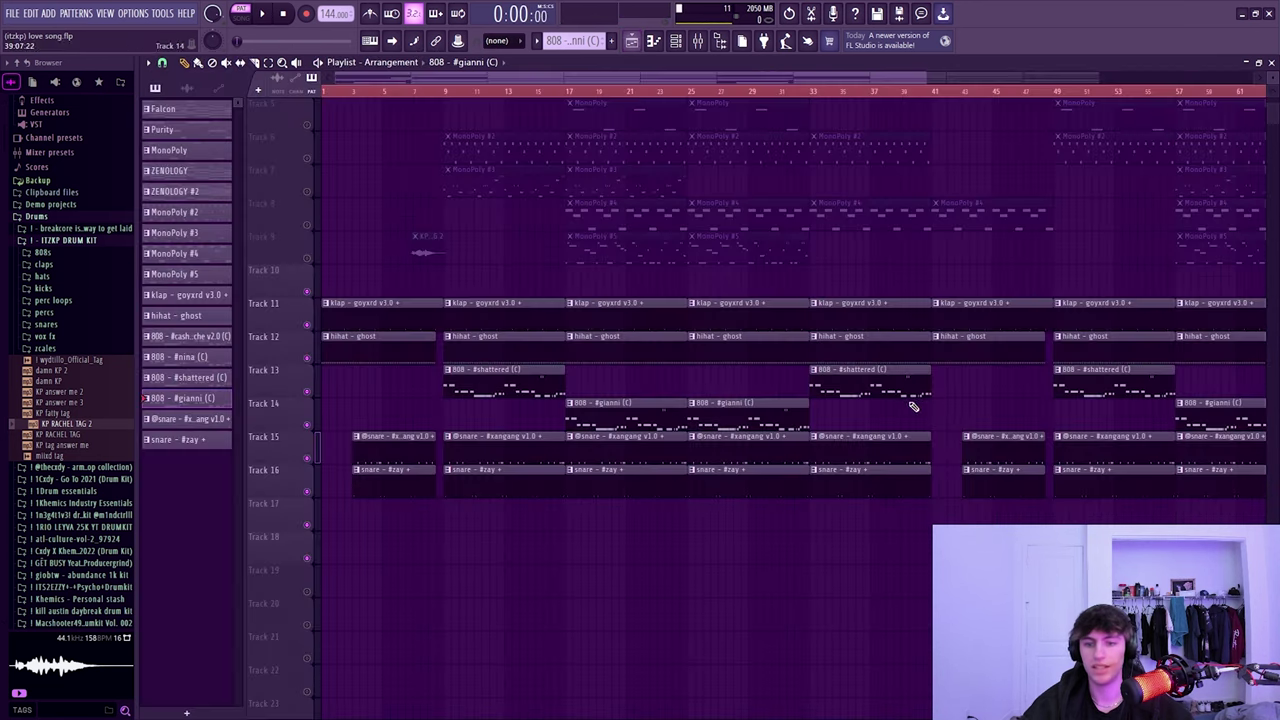
# Step: Play the drum and 808 arrangement in the playlist from bar 9
pyautogui.scroll(4, 562, 348)
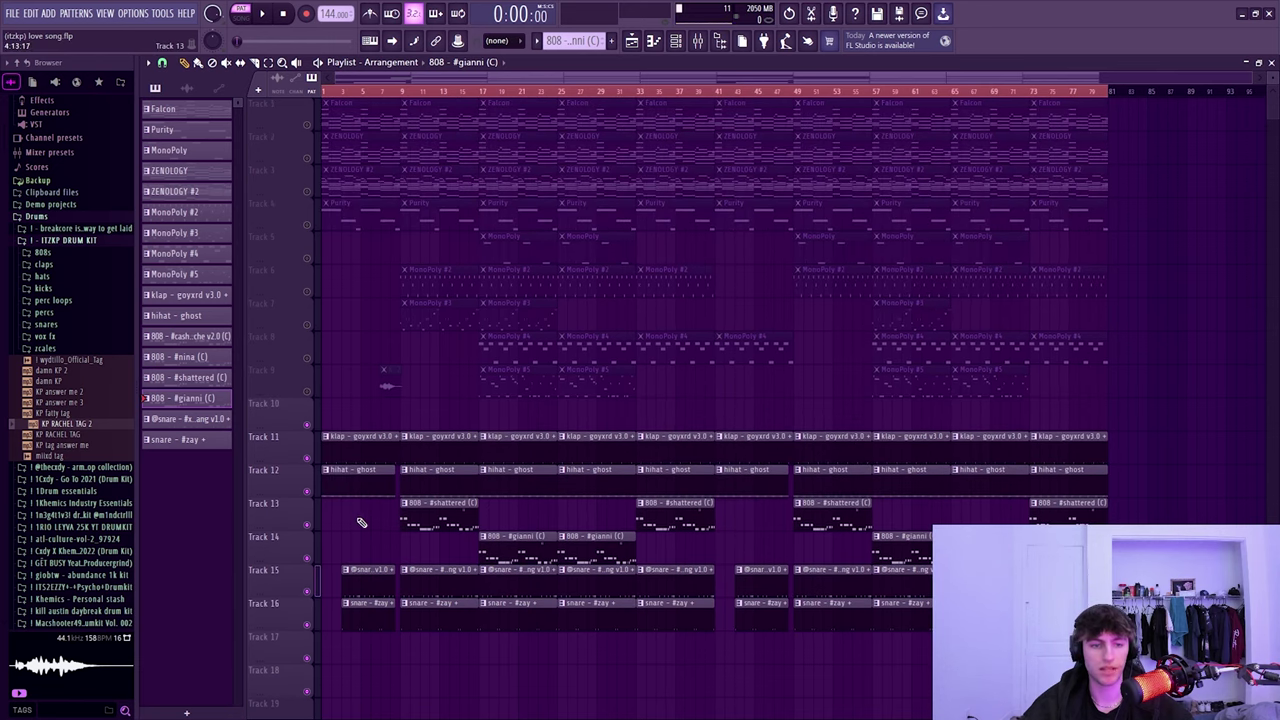
pyautogui.click(404, 95)
pyautogui.press('space')
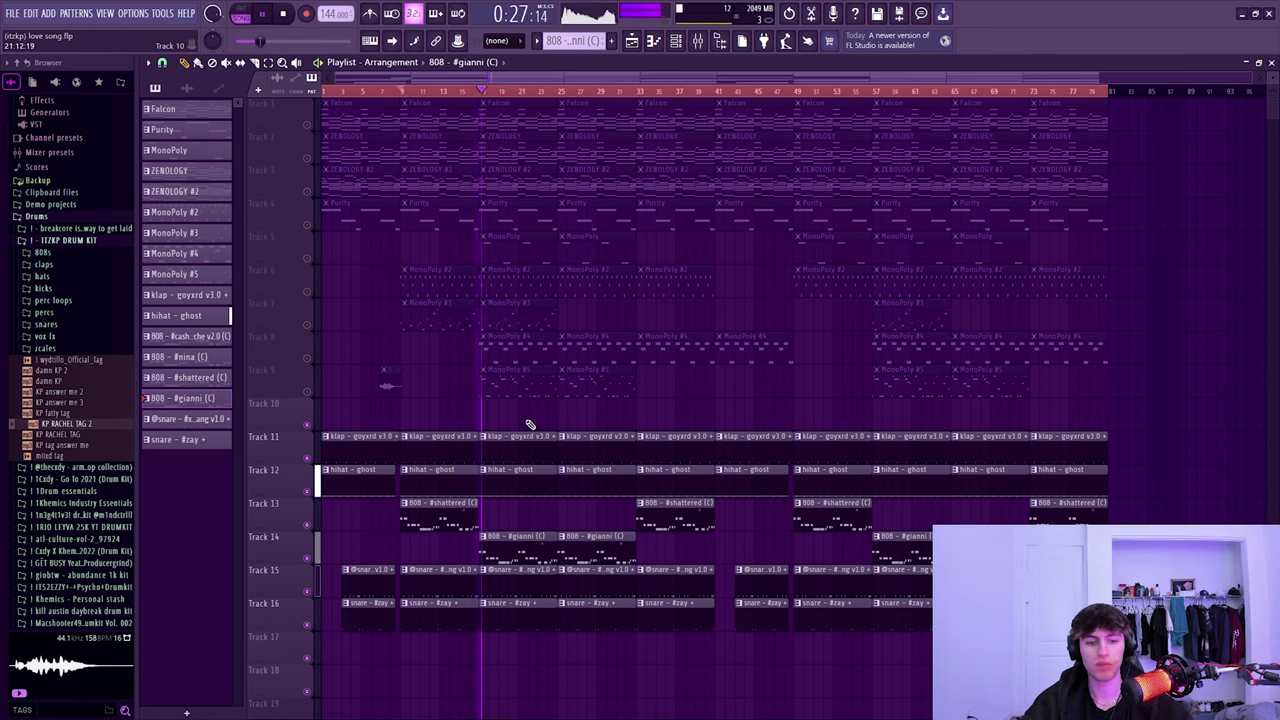
# Step: Play the full arrangement from bar 1 with all melody, drum and 808 tracks active
pyautogui.scroll(2, 517, 419)
pyautogui.scroll(-2, 517, 419)
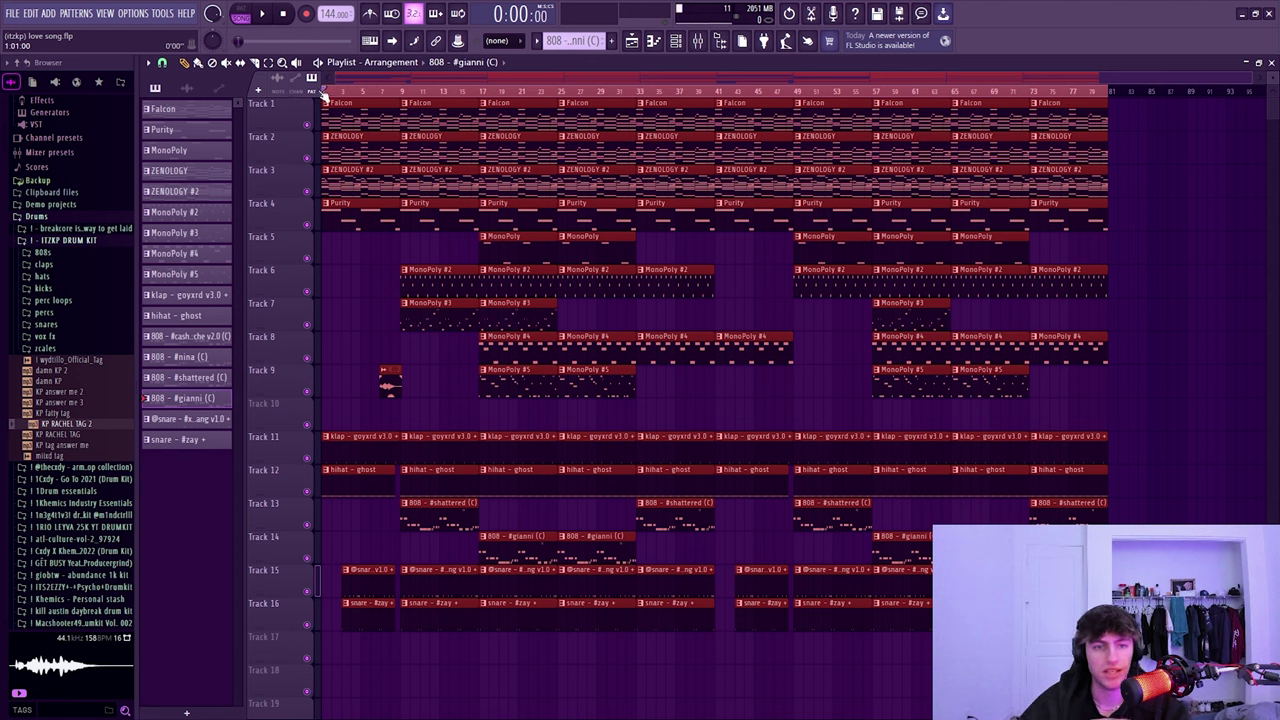
pyautogui.press('space')
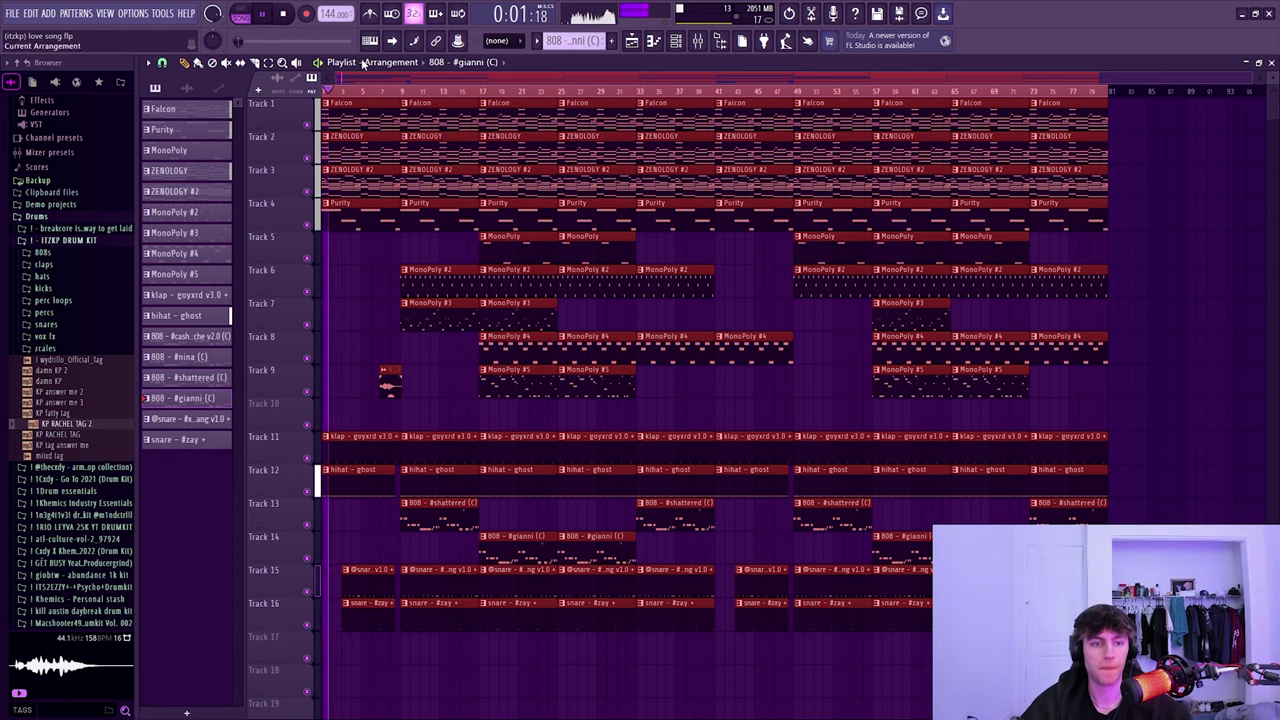